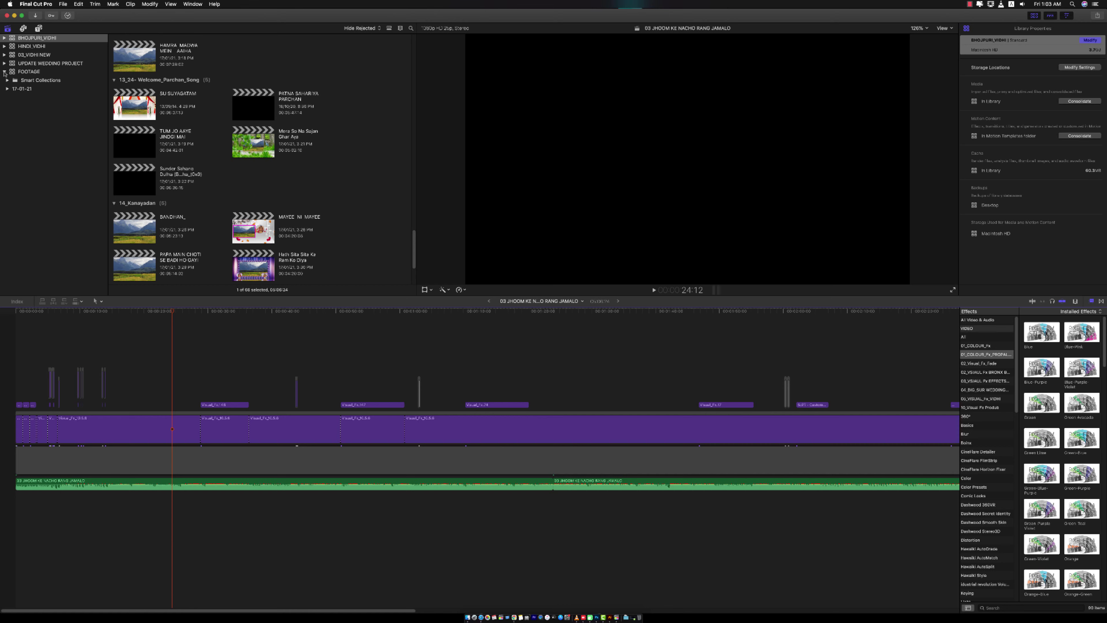
- Collapse the FOOTAGE library and create a new library named BIGSUR DATA on Macintosh HD
{"action": "left_click", "coordinate": [5, 72]}
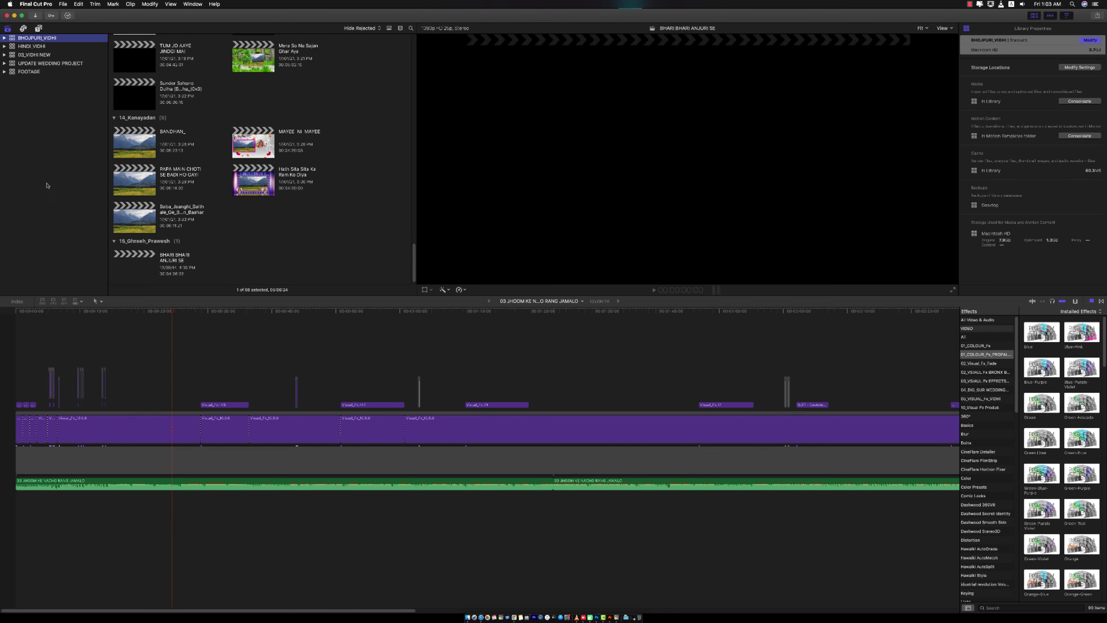
{"action": "key", "text": "super+o"}
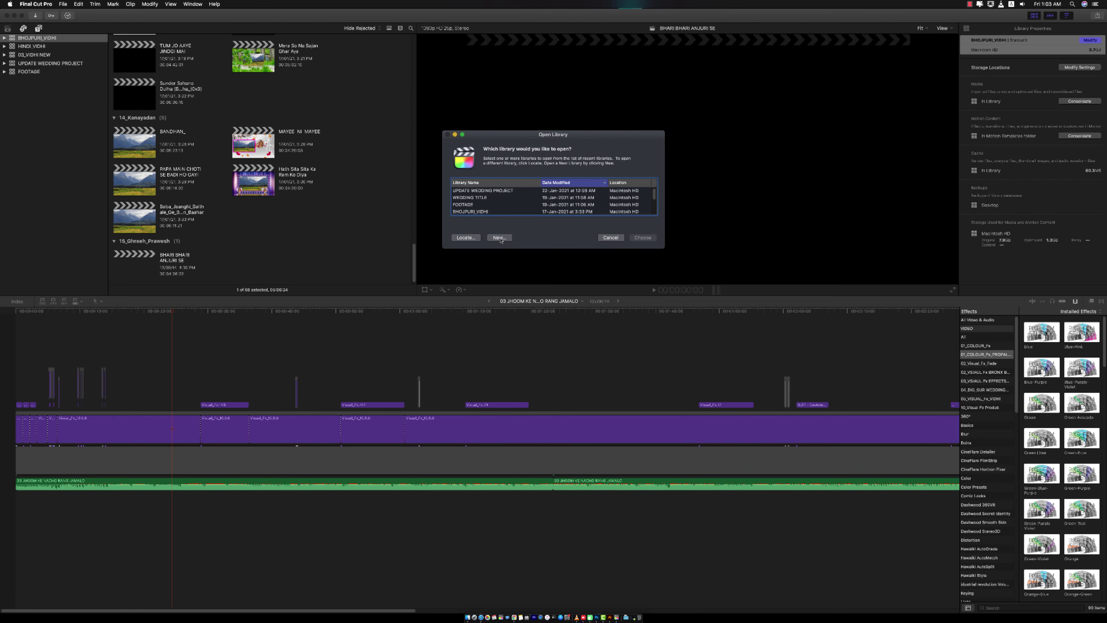
{"action": "key", "text": "Return"}
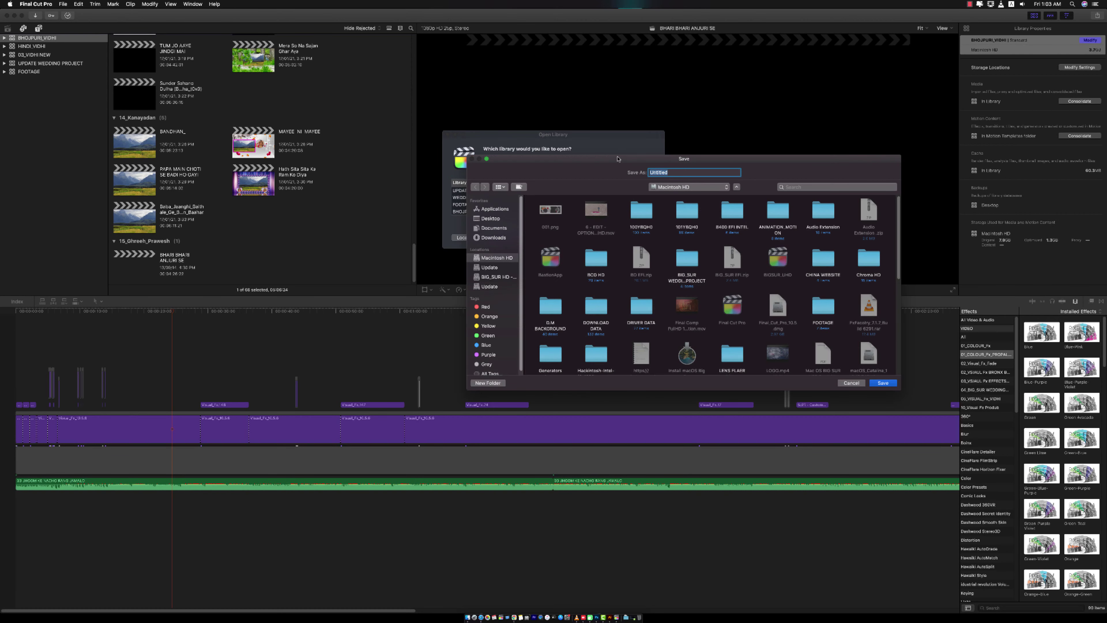
{"action": "left_click_drag", "start_coordinate": [617, 160], "coordinate": [540, 148]}
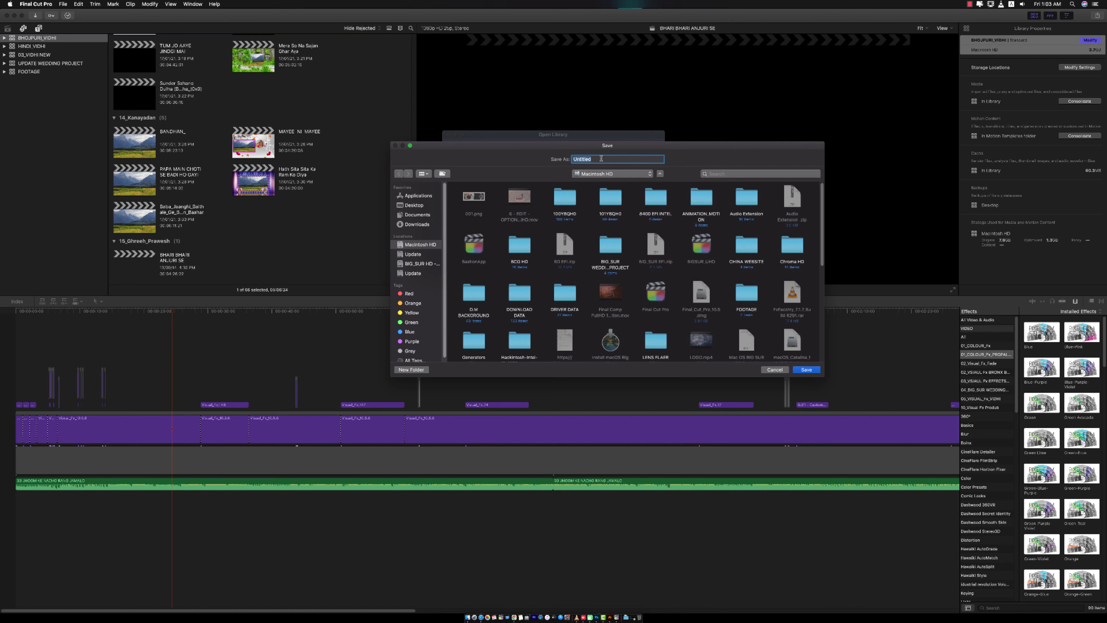
{"action": "type", "text": "BIGSUR DATA"}
{"action": "left_click", "coordinate": [806, 370]}
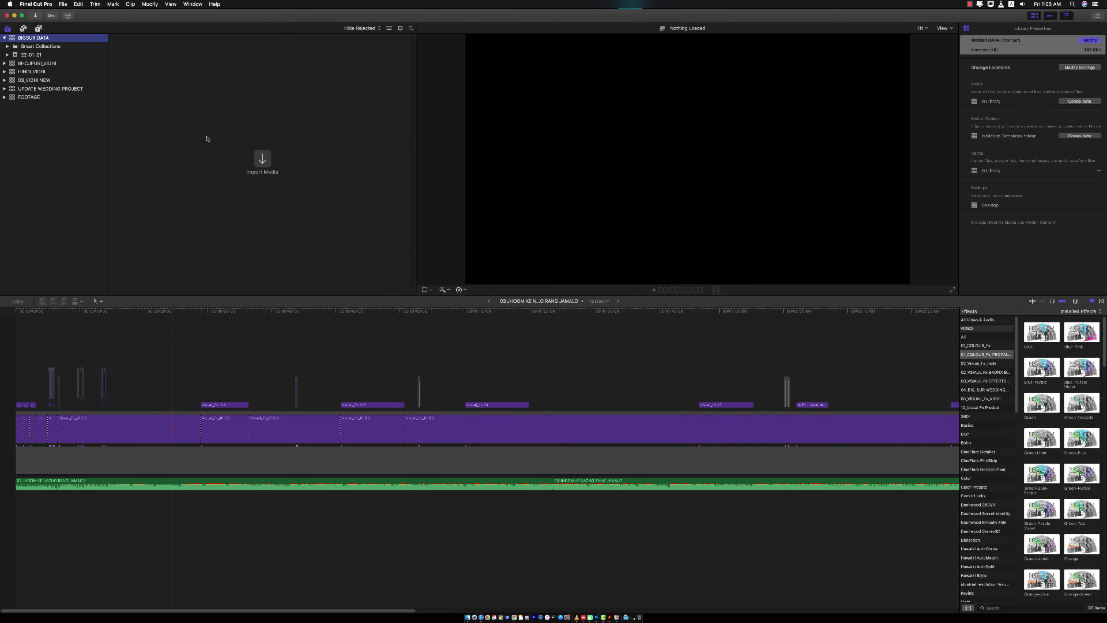
- Import the BCG HD folder from Macintosh HD into the 22-01-21 event, leaving the files in place
{"action": "left_click", "coordinate": [185, 102]}
{"action": "left_click", "coordinate": [263, 161]}
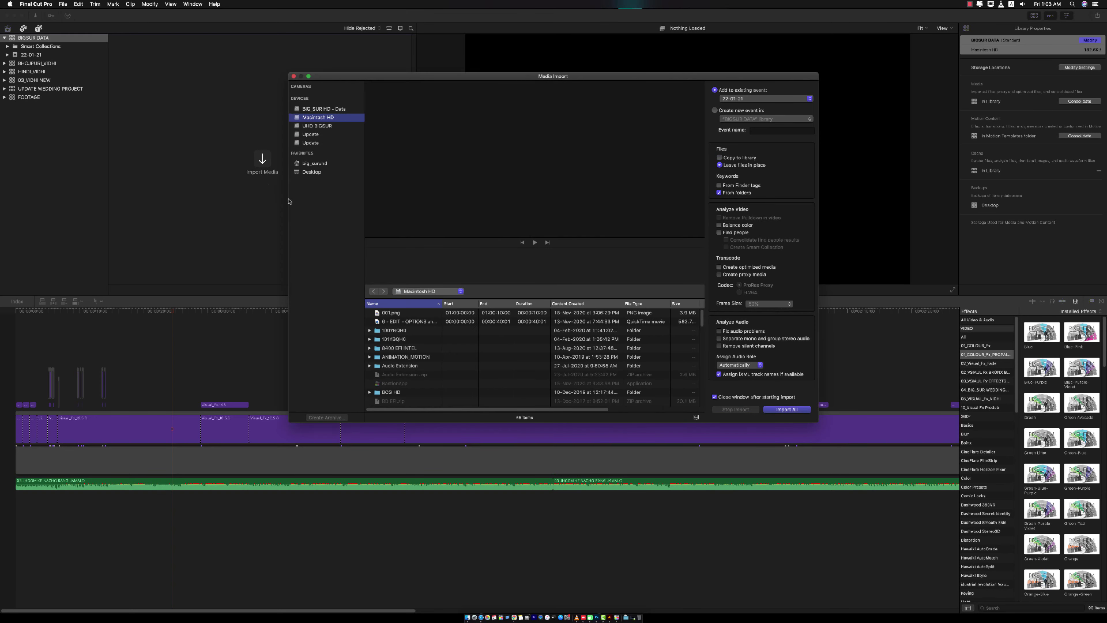
{"action": "left_click_drag", "start_coordinate": [471, 77], "coordinate": [447, 90]}
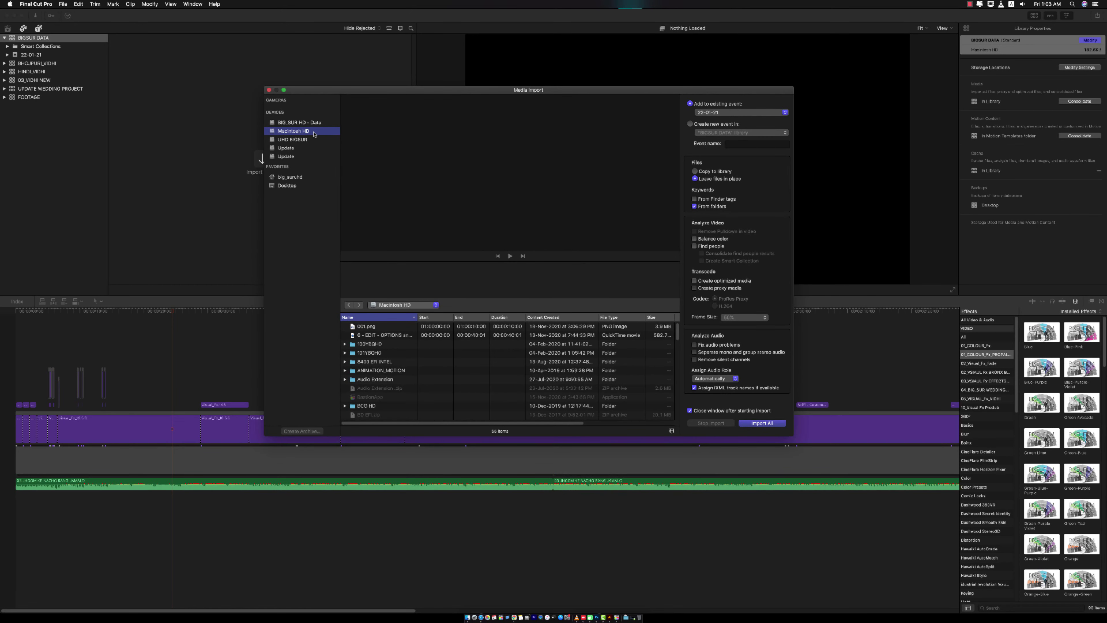
{"action": "scroll", "coordinate": [458, 383], "scroll_direction": "down", "scroll_amount": 3}
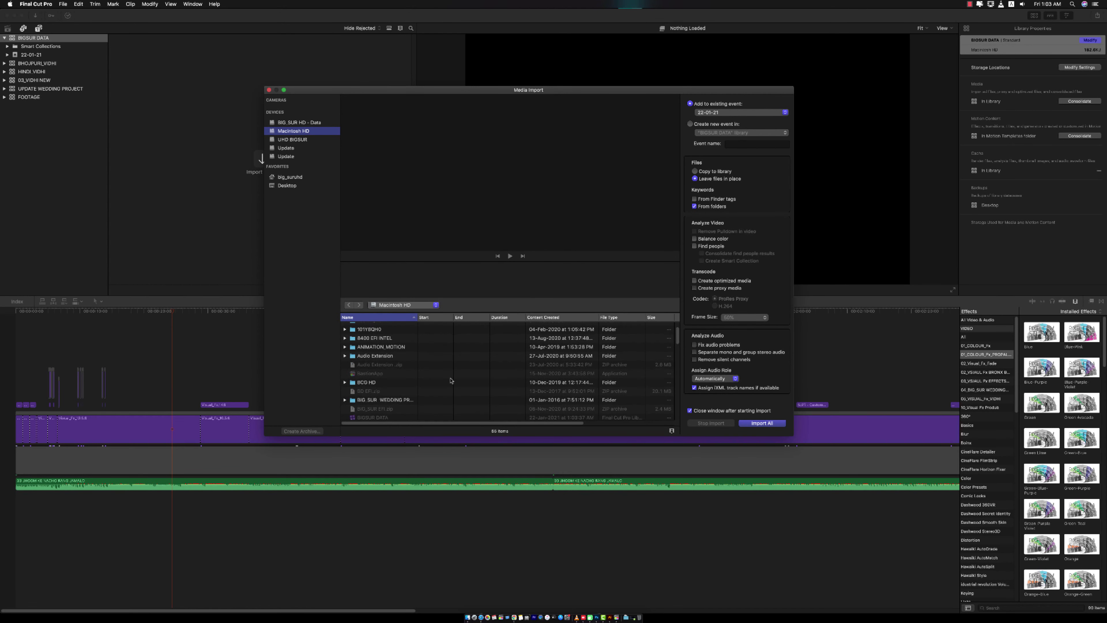
{"action": "left_click", "coordinate": [397, 382]}
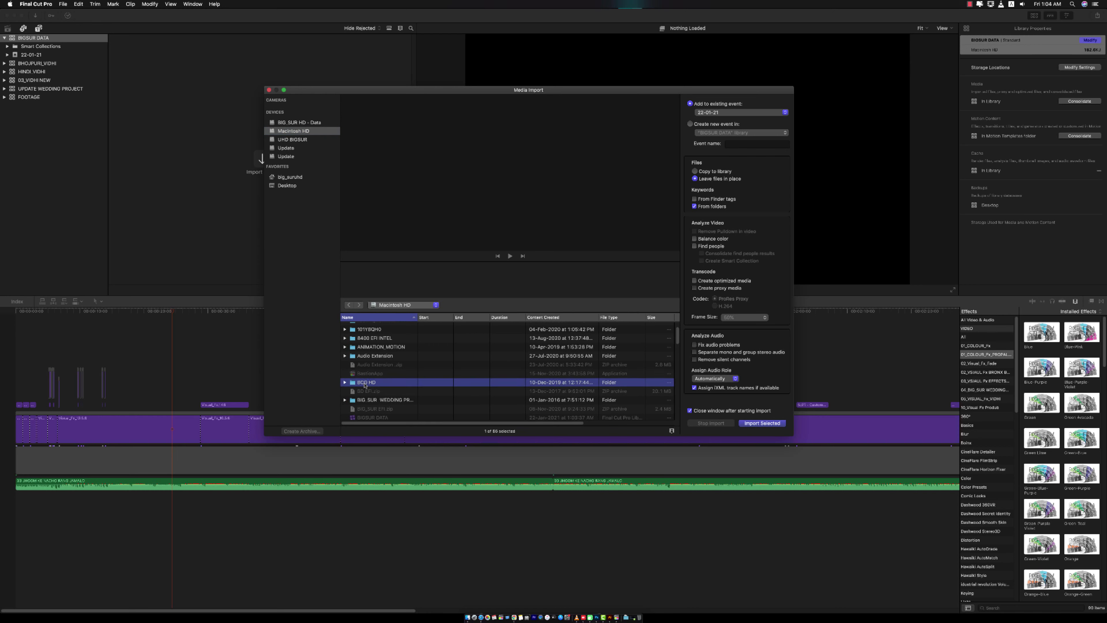
{"action": "left_click", "coordinate": [760, 423]}
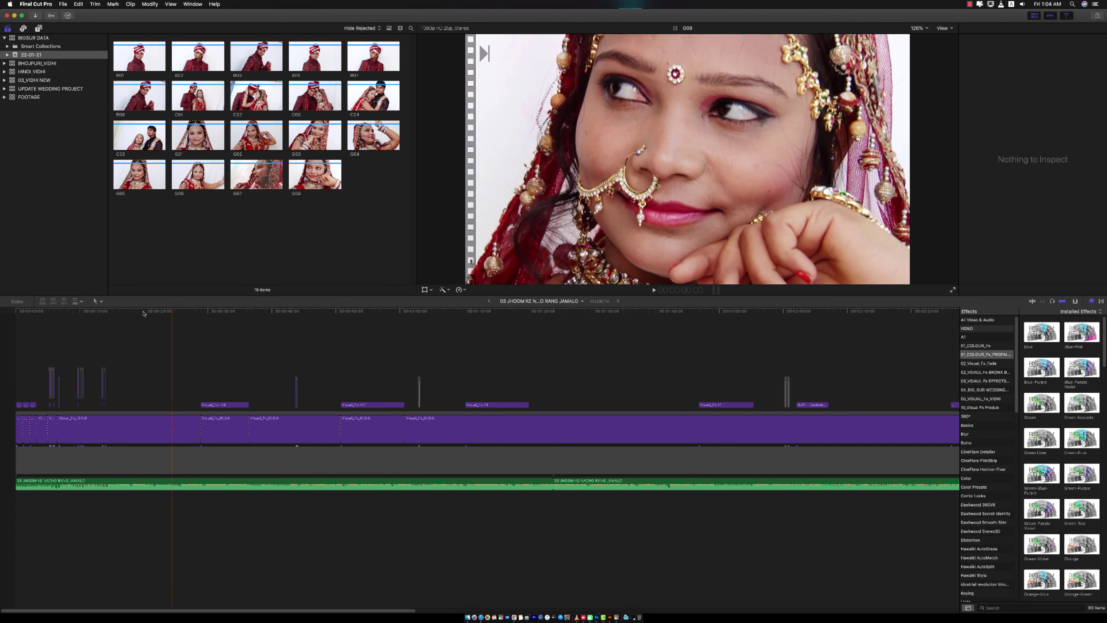
- Create a new project in the BIGSUR DATA library with 1080p HD video at a 25p frame rate
{"action": "left_click", "coordinate": [126, 311]}
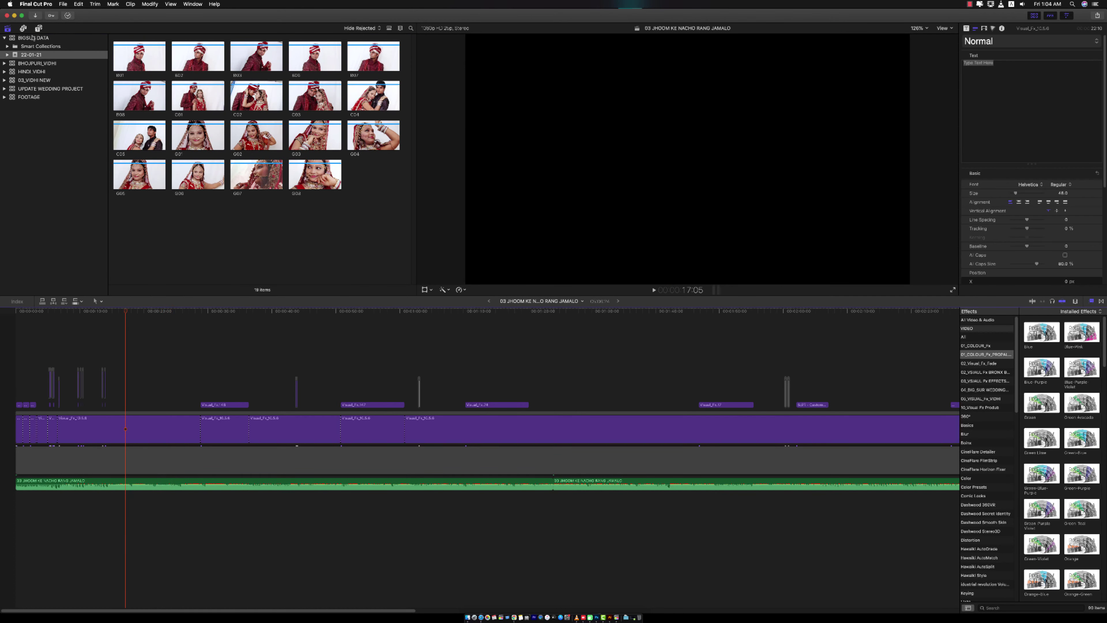
{"action": "left_click", "coordinate": [32, 38]}
{"action": "right_click", "coordinate": [29, 39]}
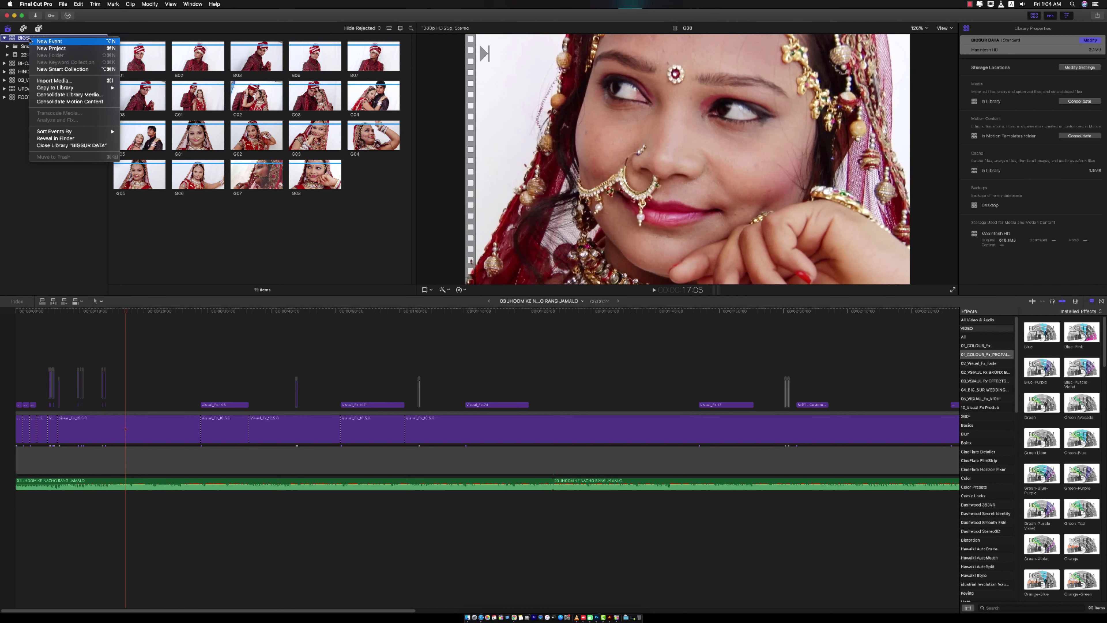
{"action": "left_click", "coordinate": [58, 47]}
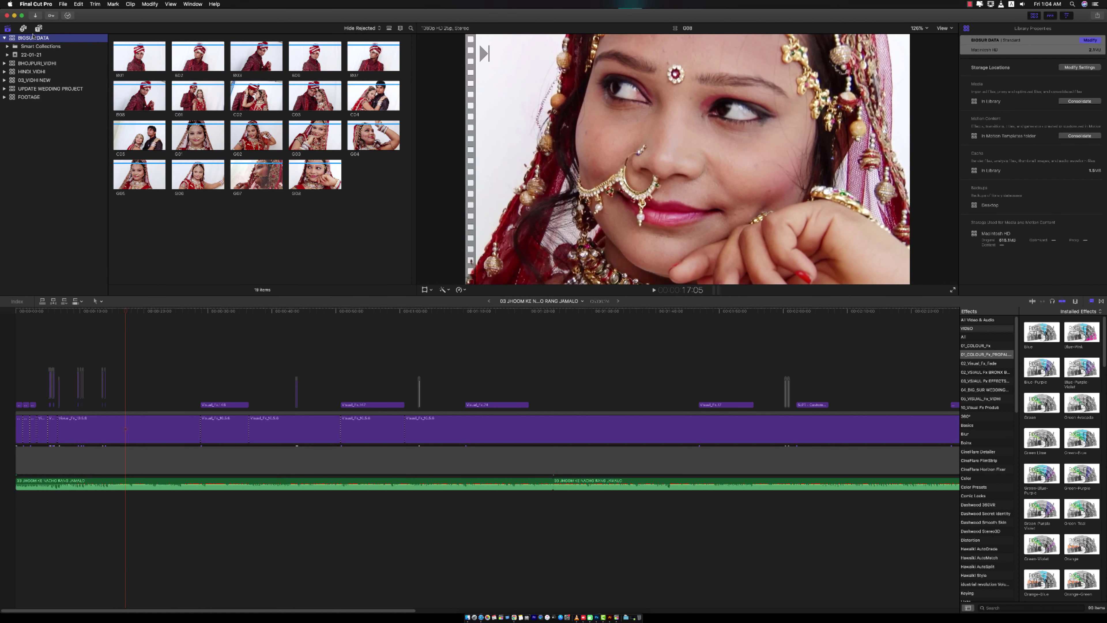
{"action": "right_click", "coordinate": [28, 41]}
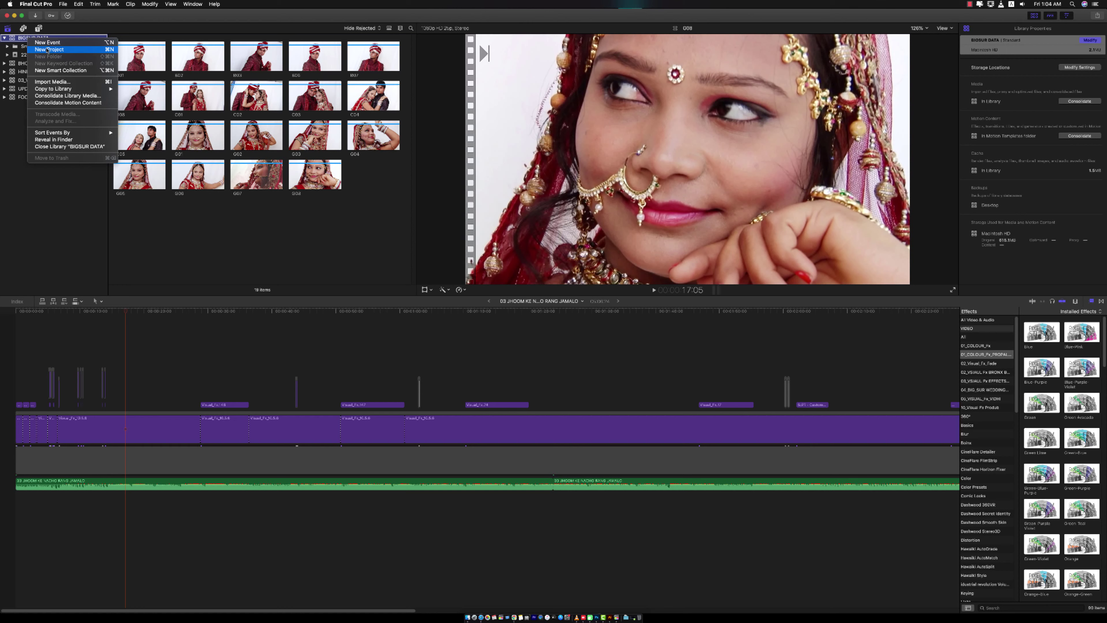
{"action": "left_click", "coordinate": [61, 50]}
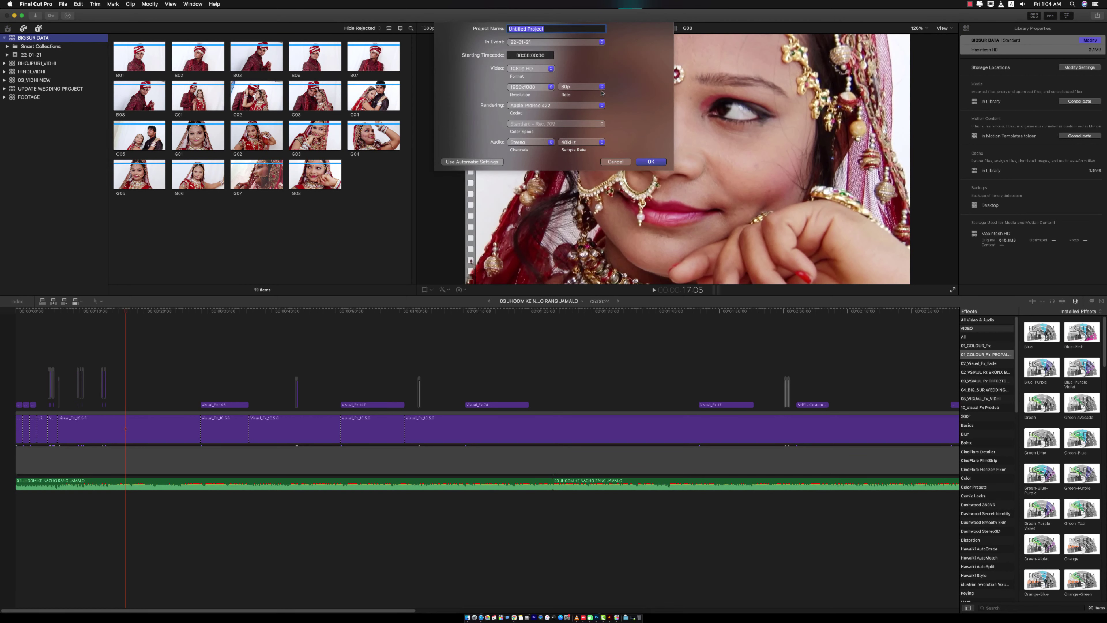
{"action": "left_click", "coordinate": [602, 87]}
{"action": "left_click", "coordinate": [587, 54]}
{"action": "left_click", "coordinate": [535, 73]}
{"action": "left_click", "coordinate": [525, 69]}
{"action": "left_click", "coordinate": [651, 163]}
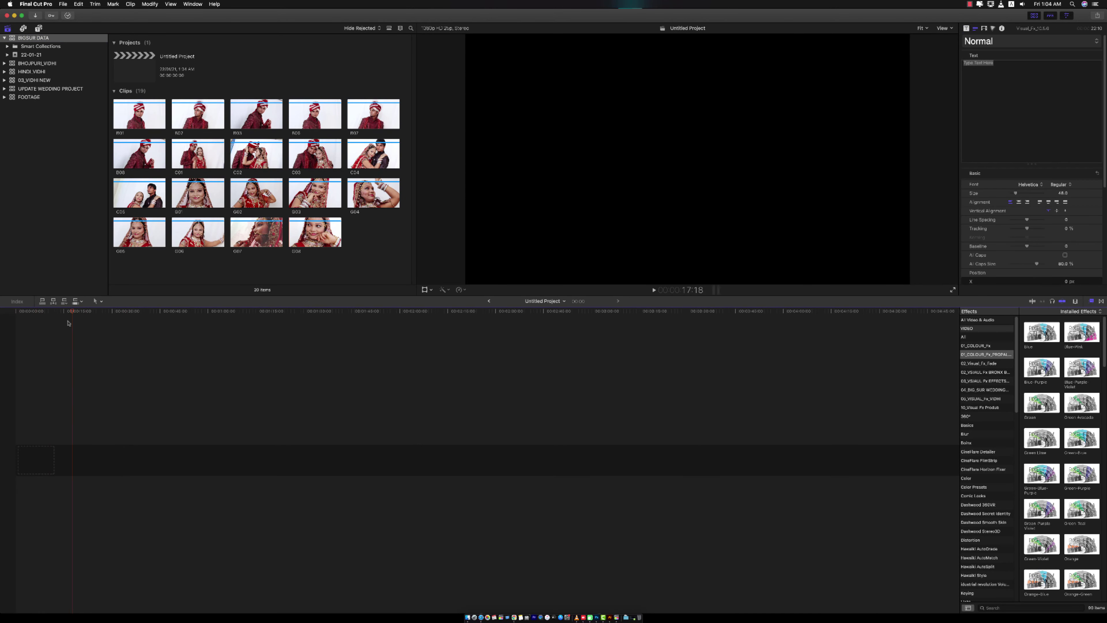
- Place photo clip B01 in the timeline and insert B02 and B03 at its start
{"action": "left_click", "coordinate": [136, 125]}
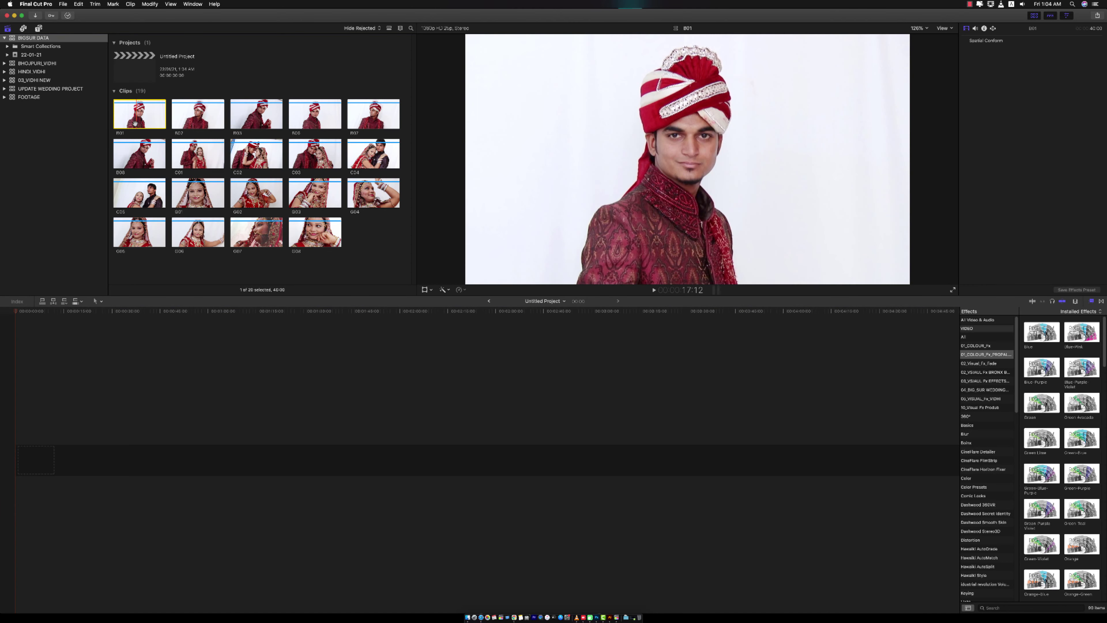
{"action": "left_click_drag", "start_coordinate": [136, 124], "coordinate": [86, 420]}
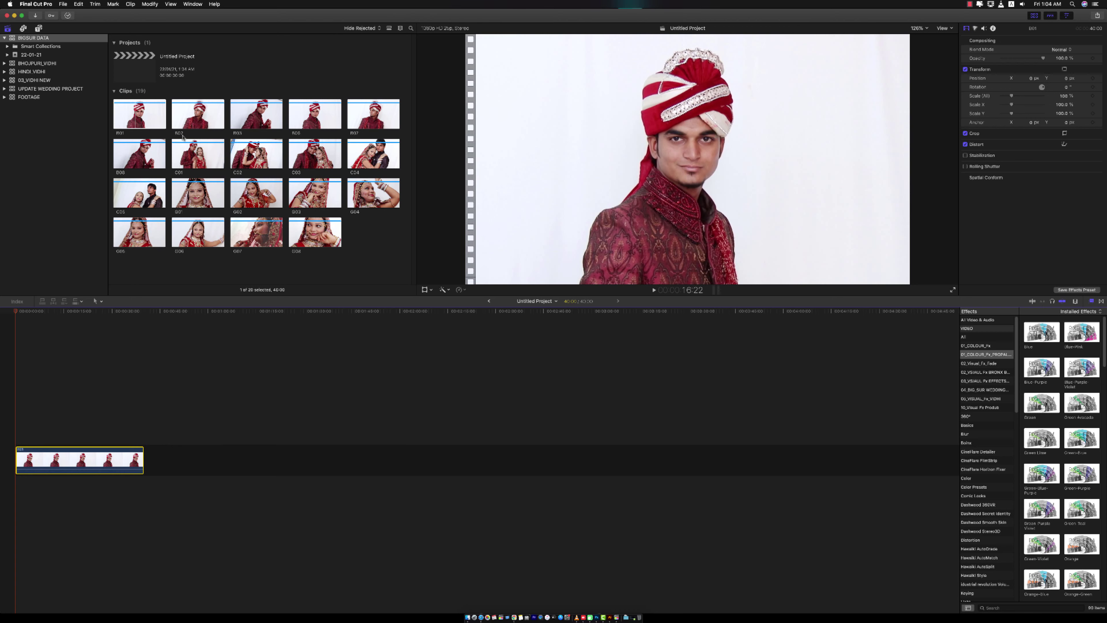
{"action": "left_click", "coordinate": [190, 124]}
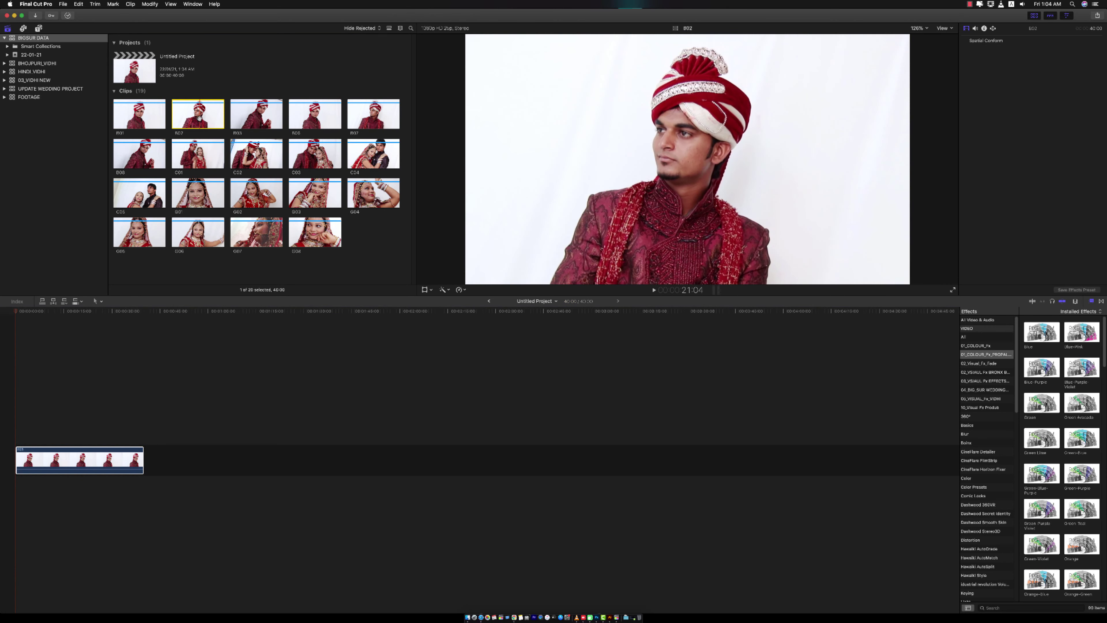
{"action": "key", "text": "w"}
{"action": "left_click", "coordinate": [253, 115]}
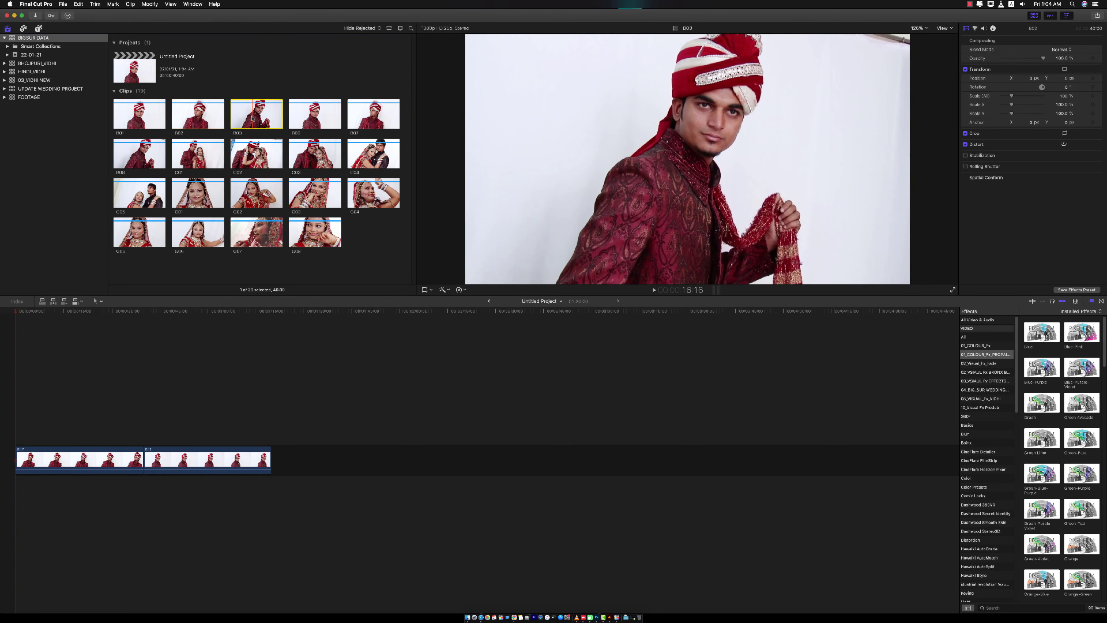
{"action": "key", "text": "w"}
{"action": "left_click", "coordinate": [81, 457]}
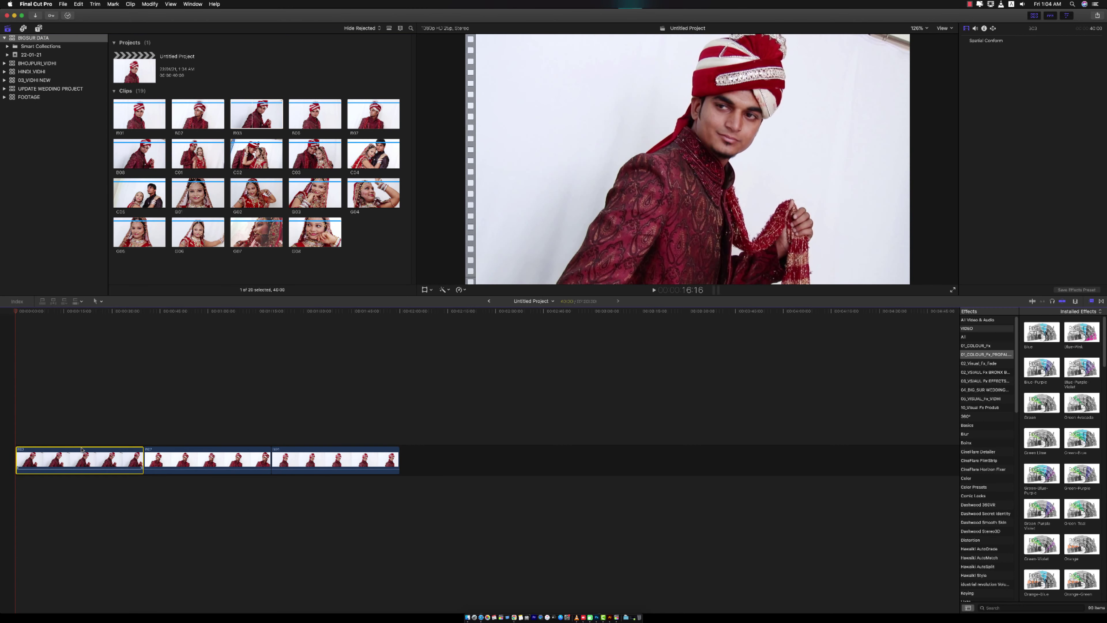
{"action": "left_click", "coordinate": [80, 443]}
{"action": "key", "text": "super+equal"}
{"action": "key", "text": "super+equal"}
{"action": "key", "text": "super+equal"}
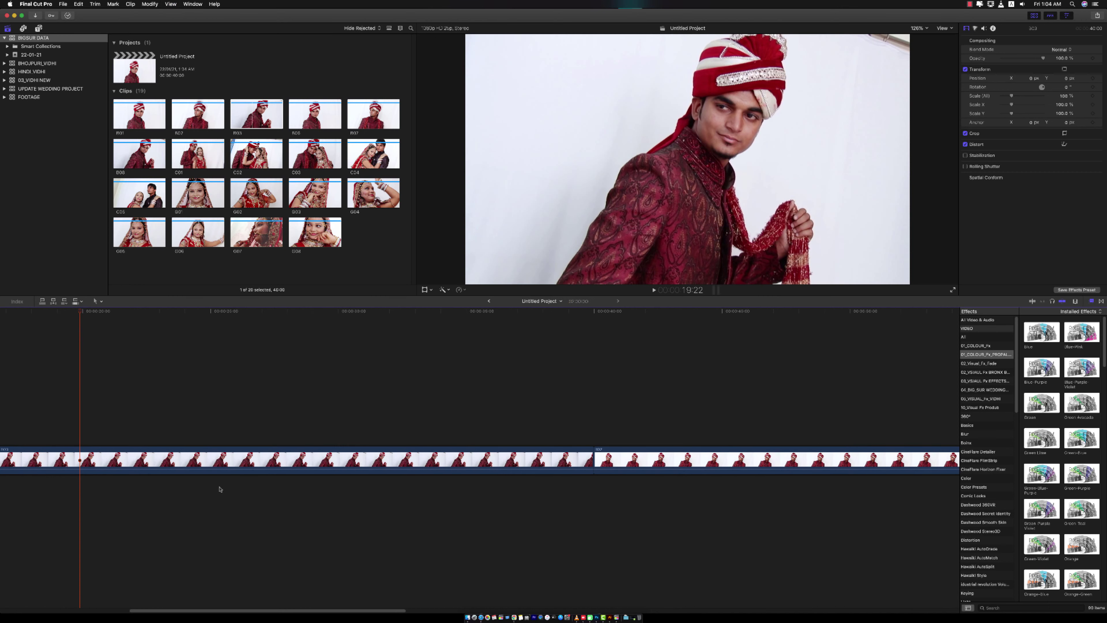
{"action": "key", "text": "super+minus"}
{"action": "key", "text": "super+equal"}
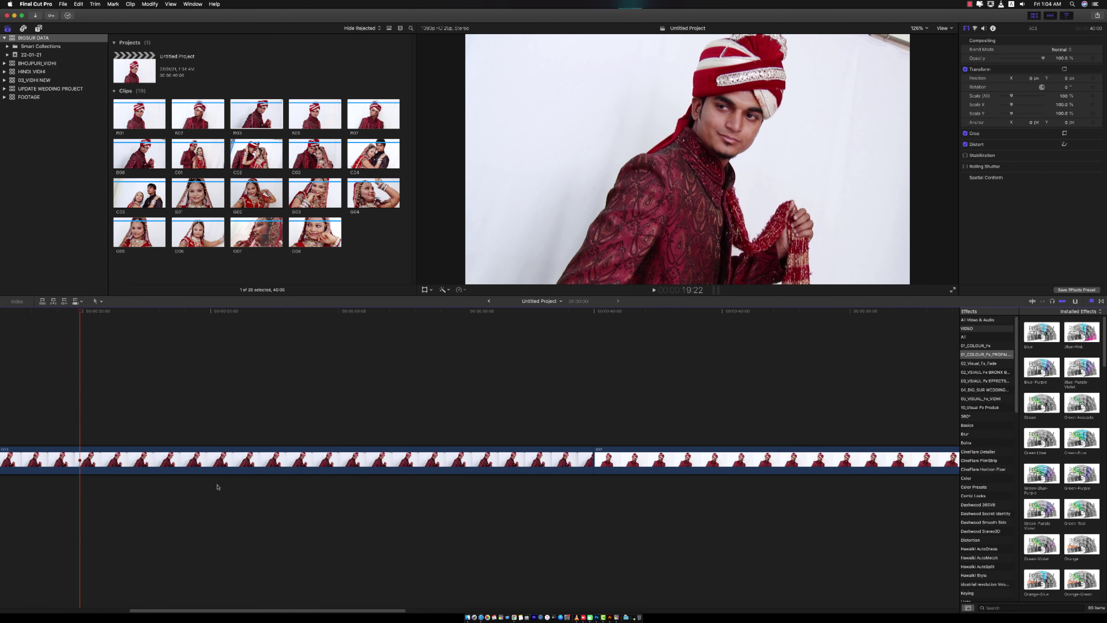
{"action": "key", "text": "super+minus"}
{"action": "key", "text": "super+minus"}
{"action": "key", "text": "super+equal"}
{"action": "key", "text": "super+equal"}
{"action": "key", "text": "super+minus"}
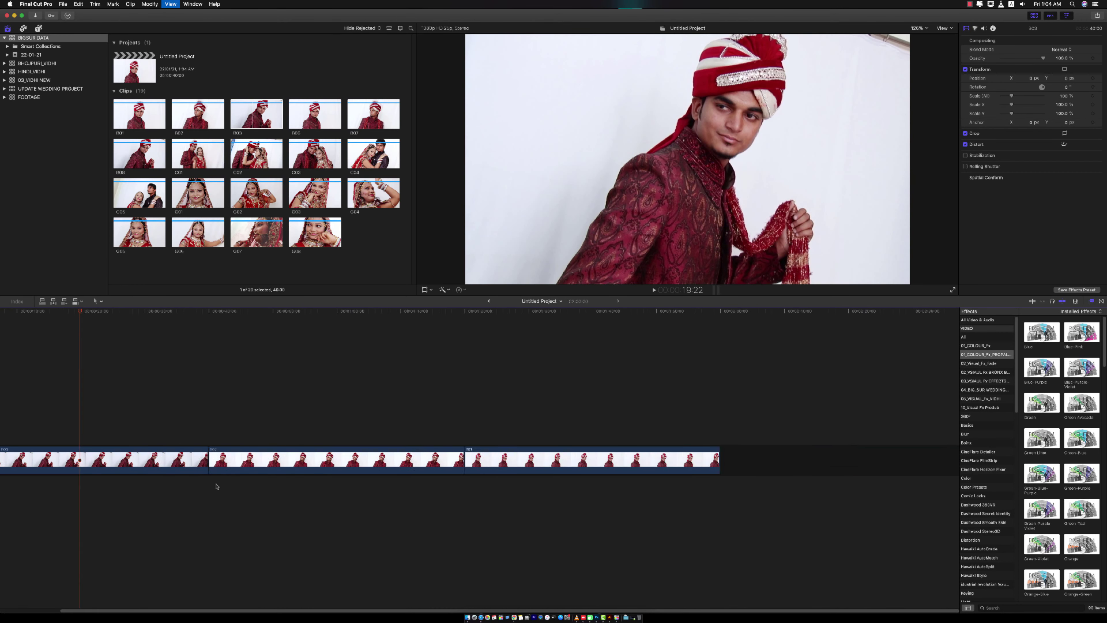
{"action": "key", "text": "super+minus"}
{"action": "key", "text": "super+equal"}
{"action": "key", "text": "super+equal"}
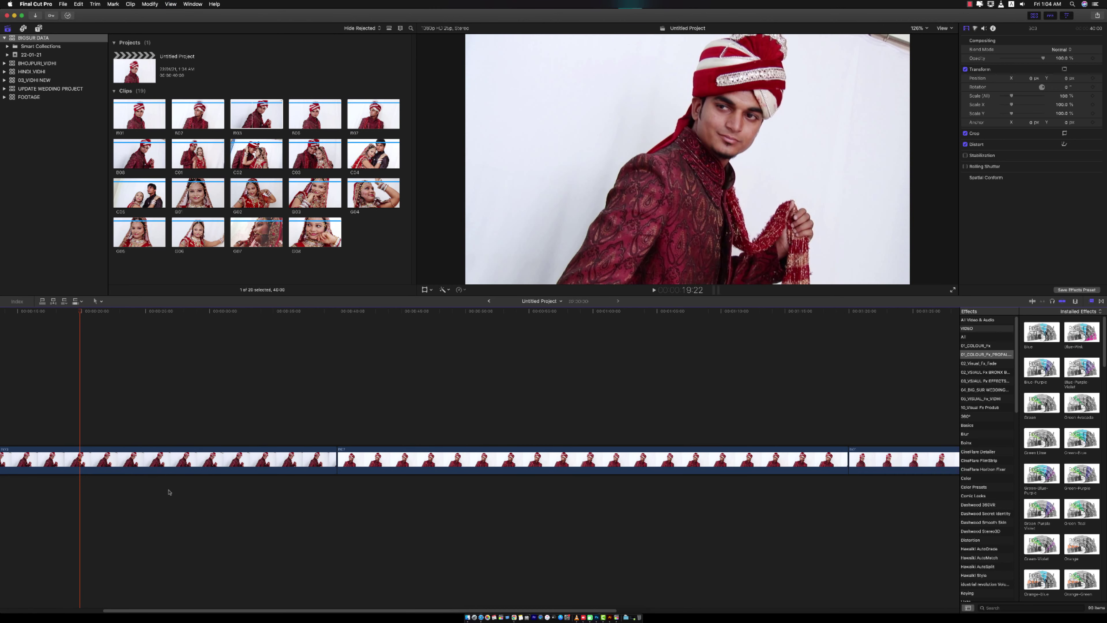
{"action": "left_click_drag", "start_coordinate": [455, 610], "coordinate": [267, 606]}
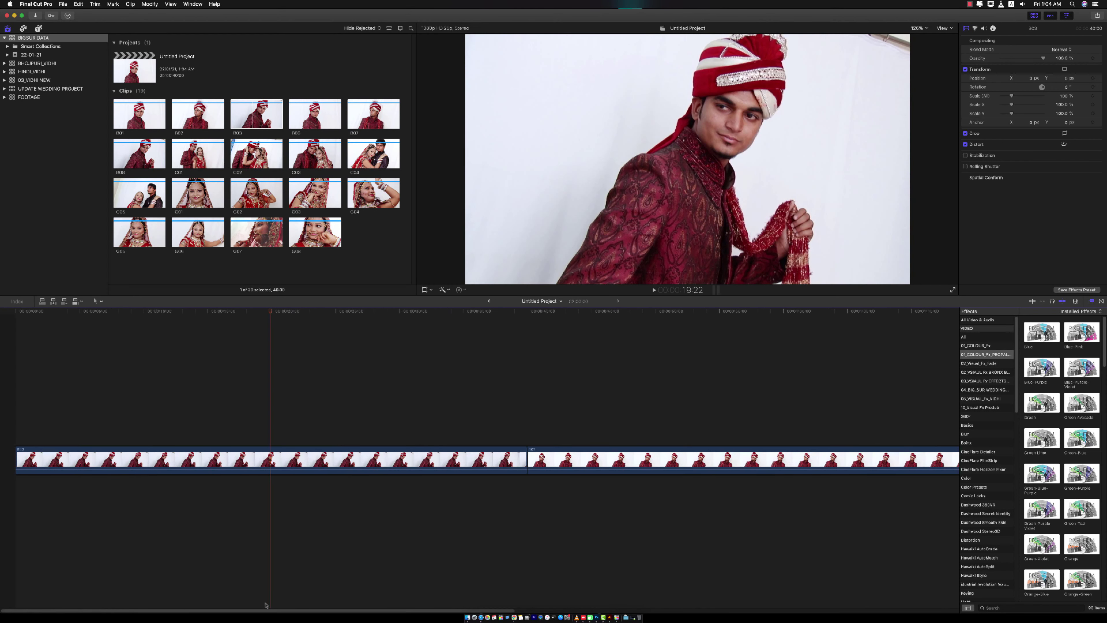
{"action": "key", "text": "super+minus"}
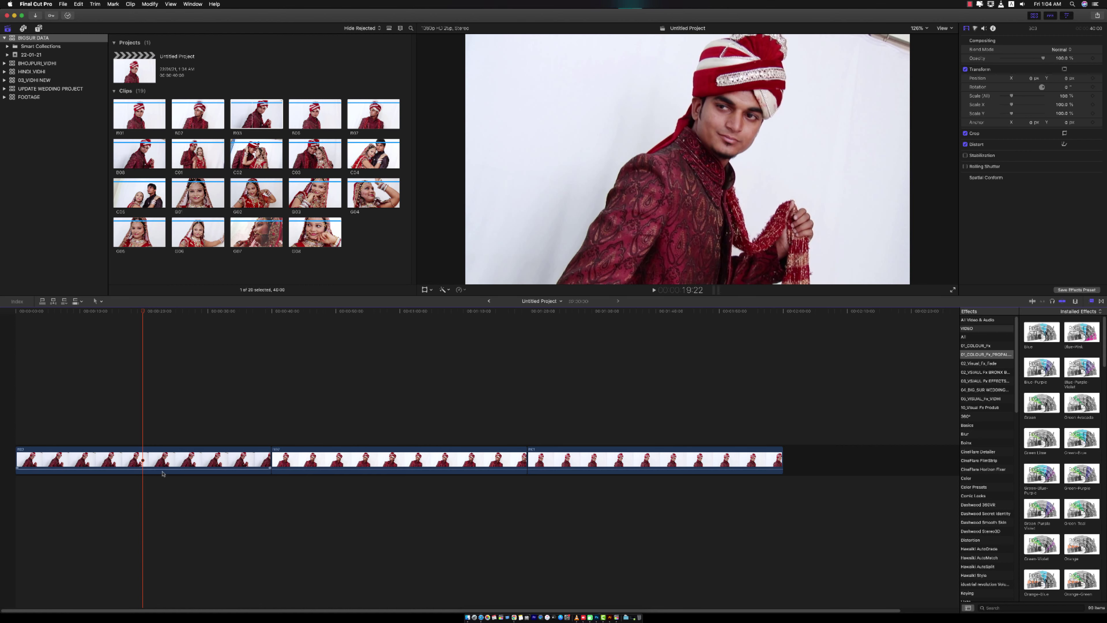
{"action": "mouse_move", "coordinate": [160, 469]}
{"action": "left_click_drag", "start_coordinate": [160, 469], "coordinate": [160, 474]}
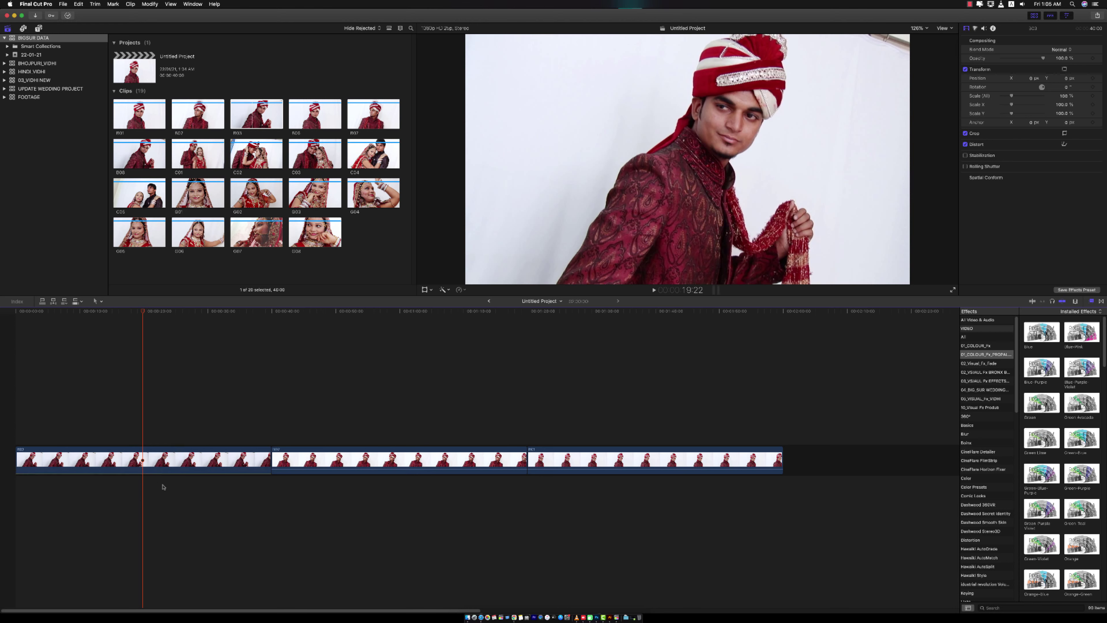
{"action": "mouse_move", "coordinate": [310, 469]}
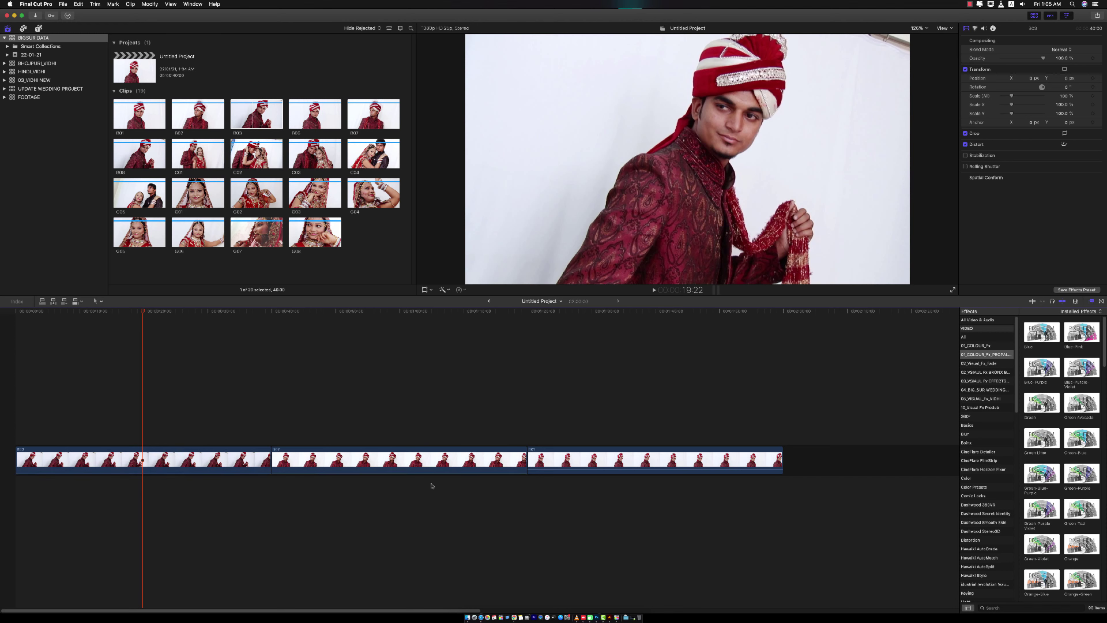
{"action": "left_click_drag", "start_coordinate": [575, 469], "coordinate": [575, 476]}
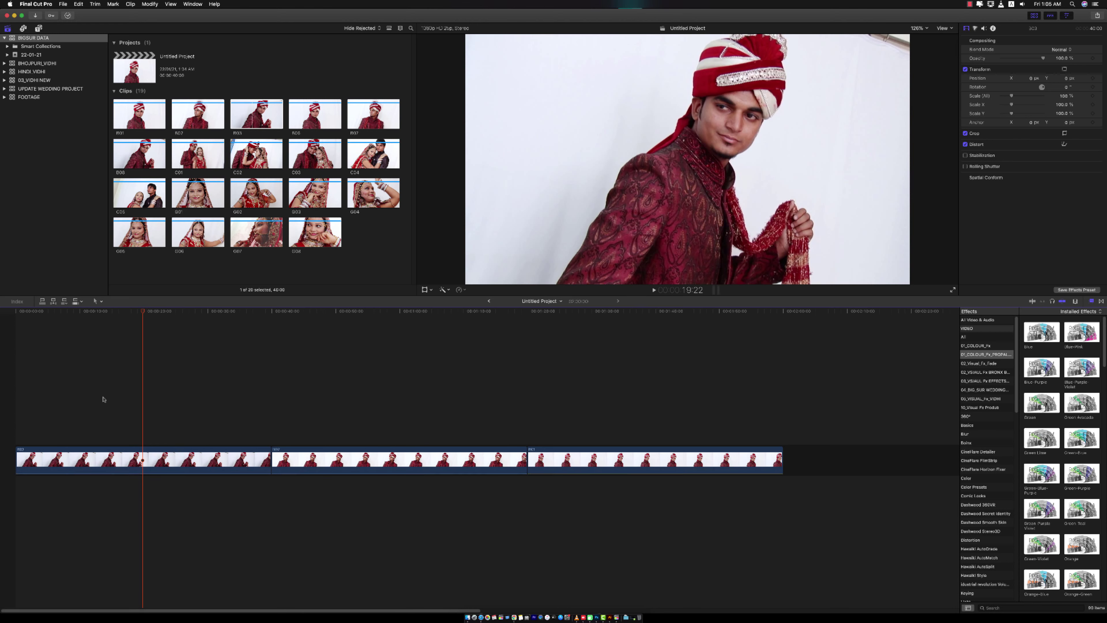
- Cut the timeline at 1:00:00 and delete everything after the cut
{"action": "key", "text": "Home"}
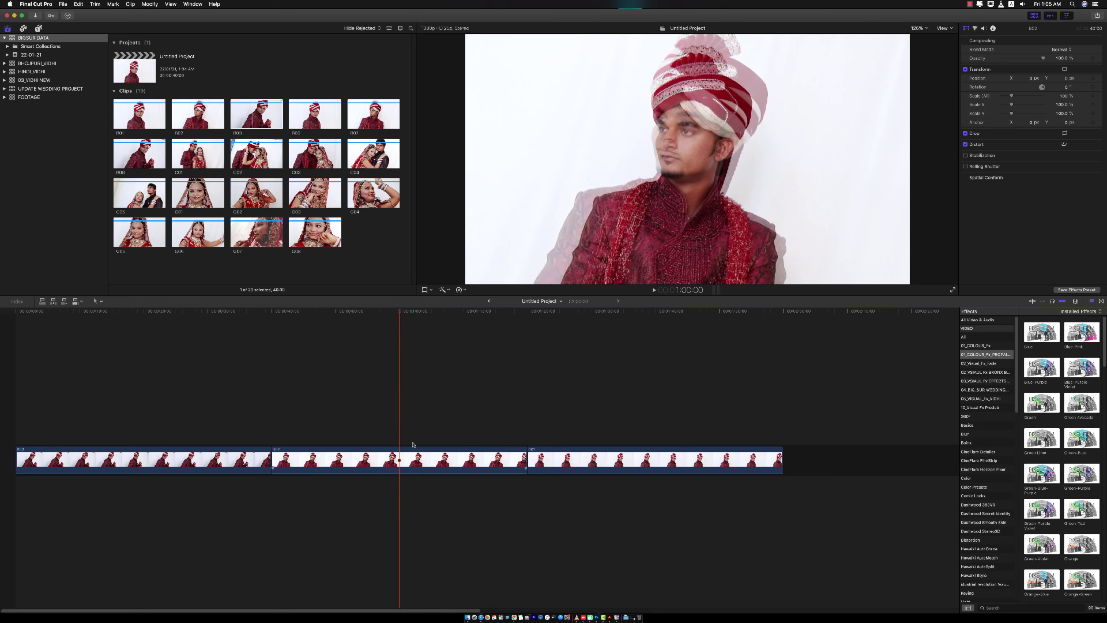
{"action": "left_click_drag", "start_coordinate": [463, 417], "coordinate": [425, 514]}
{"action": "key", "text": "super+b"}
{"action": "left_click_drag", "start_coordinate": [431, 429], "coordinate": [811, 523]}
{"action": "key", "text": "Delete"}
- Set up a Master File export of the whole timeline as Video Only with the Source - Apple ProRes 422 codec
{"action": "key", "text": "super+a"}
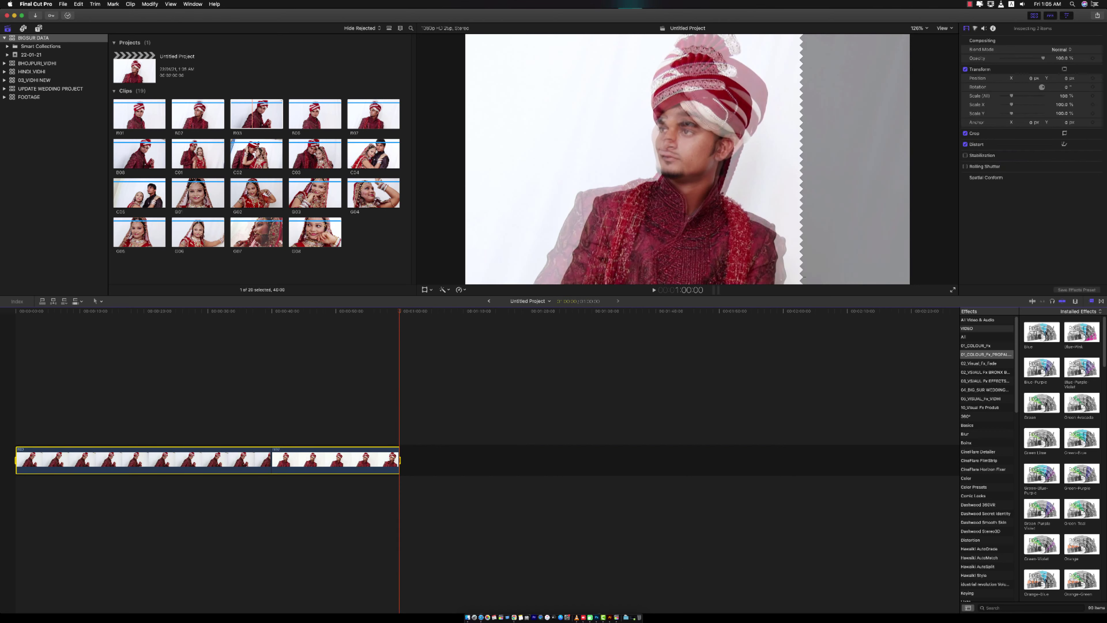
{"action": "left_click", "coordinate": [1098, 16]}
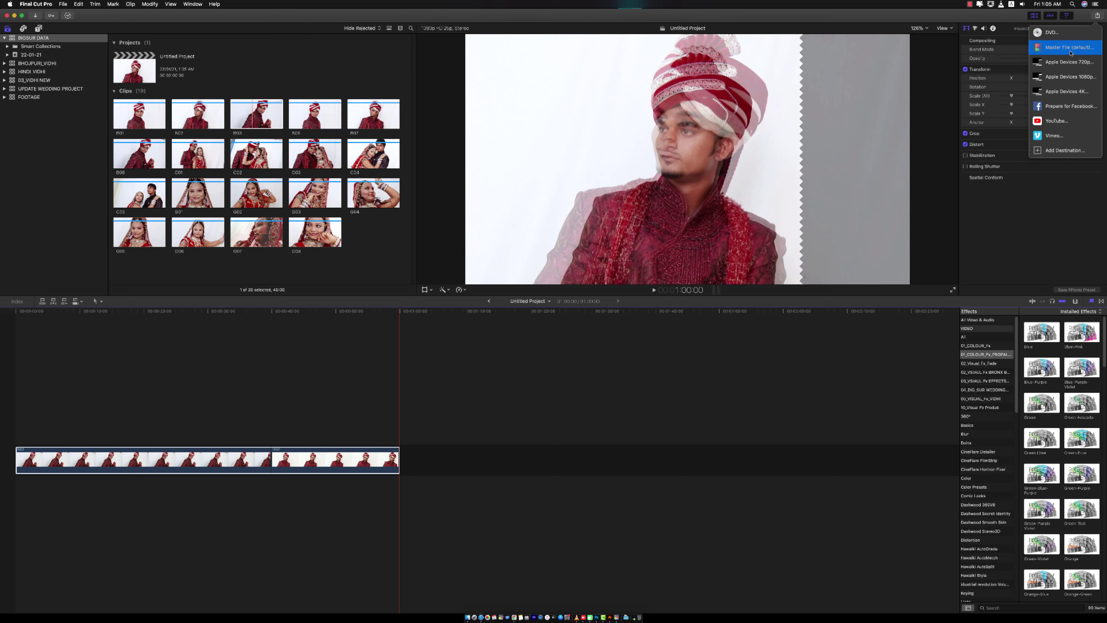
{"action": "left_click", "coordinate": [1082, 51]}
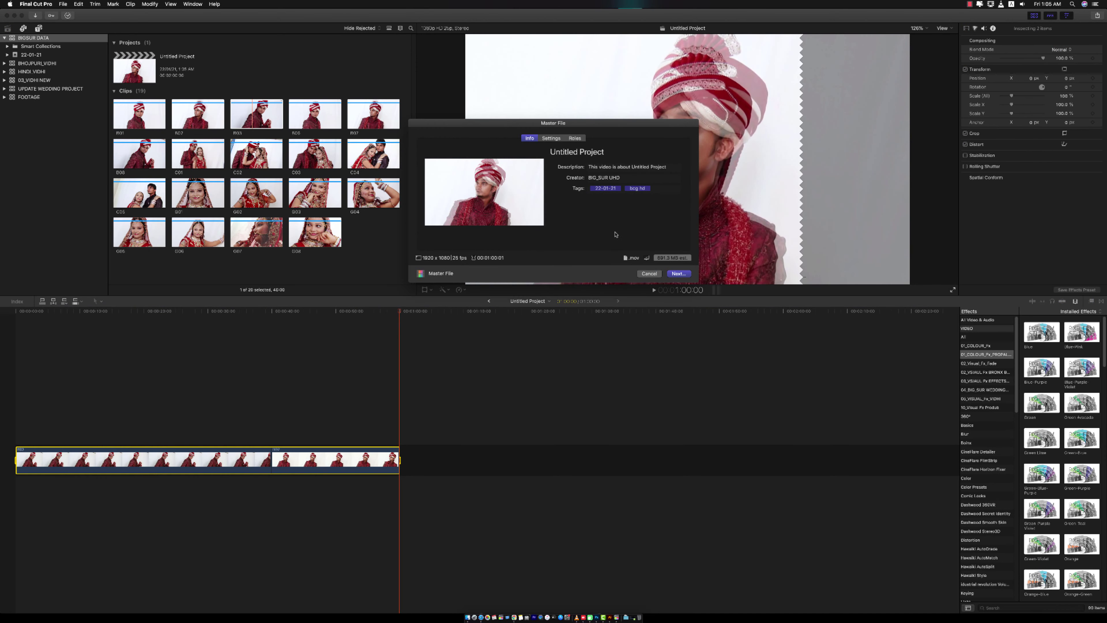
{"action": "left_click", "coordinate": [551, 138]}
{"action": "left_click", "coordinate": [630, 168]}
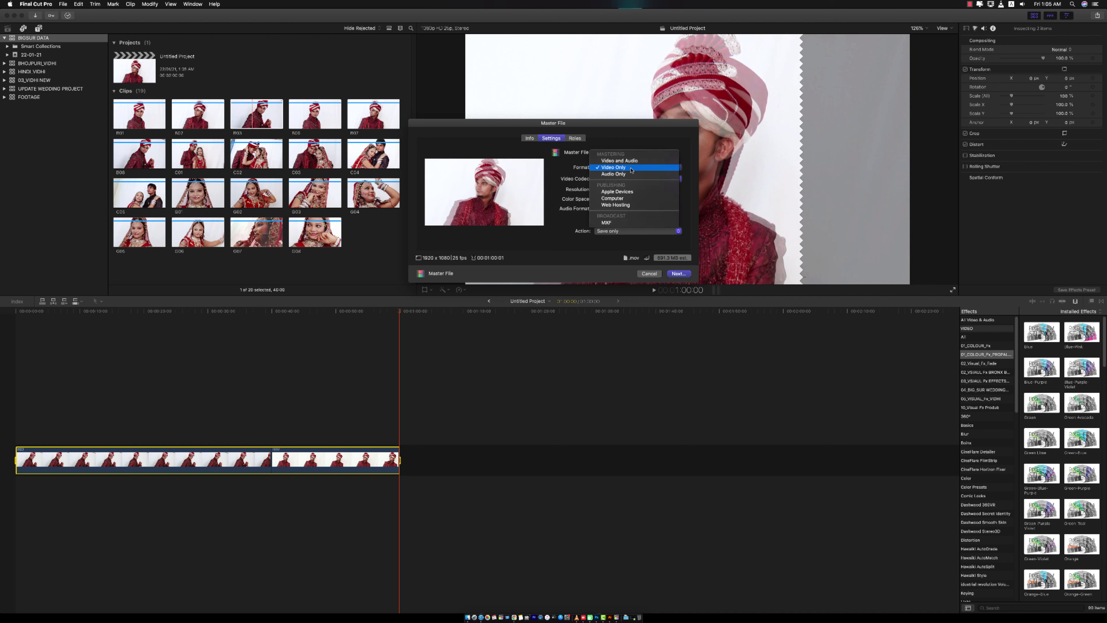
{"action": "left_click", "coordinate": [630, 169]}
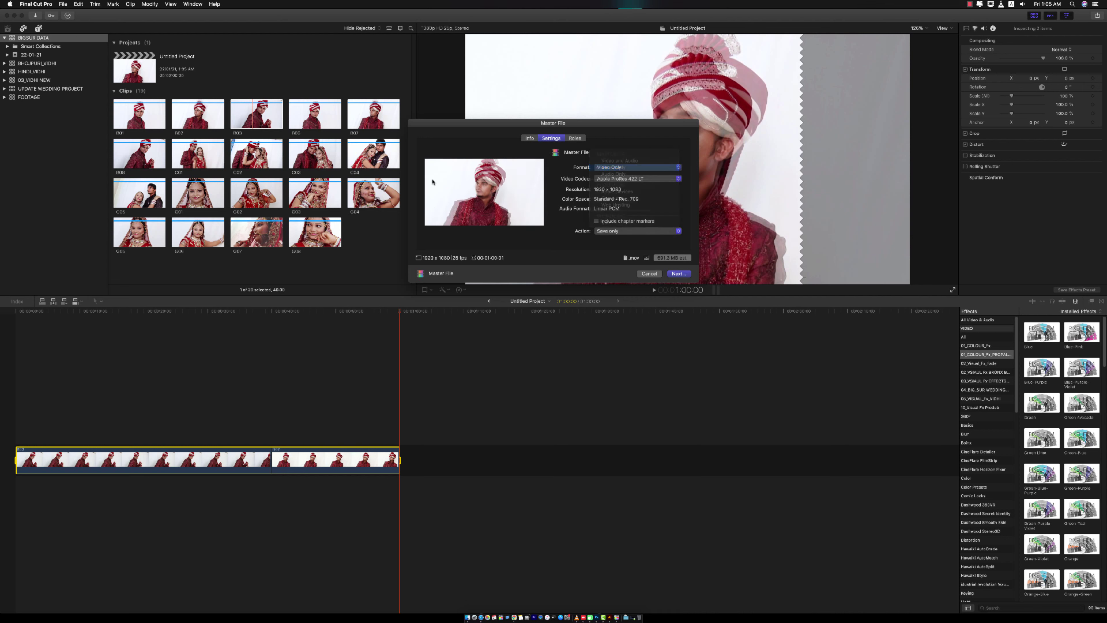
{"action": "left_click", "coordinate": [628, 179]}
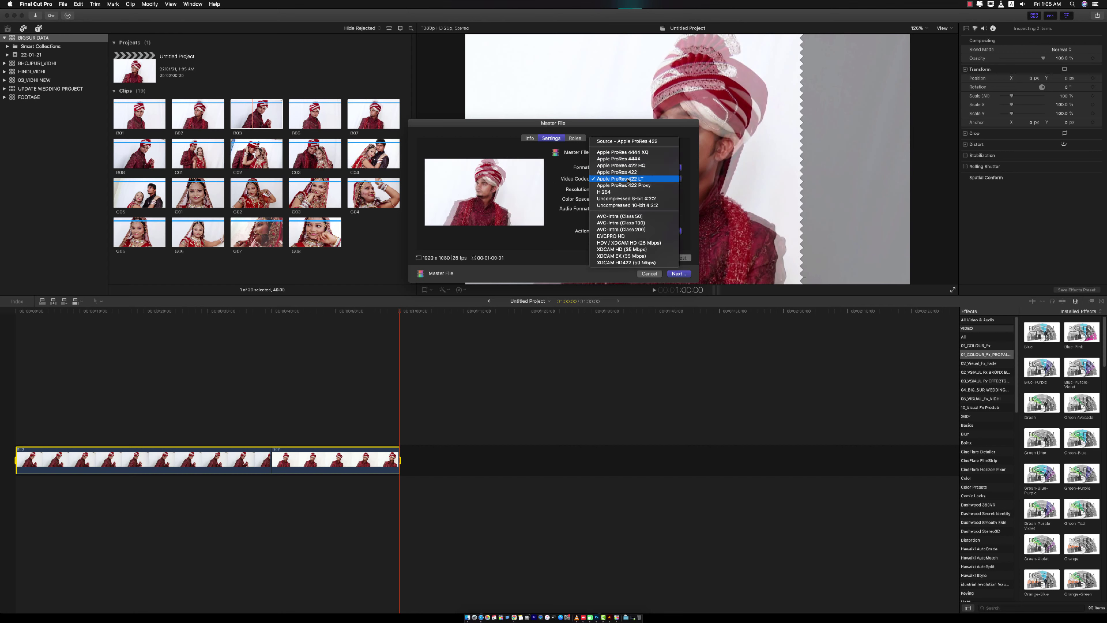
{"action": "left_click", "coordinate": [650, 142]}
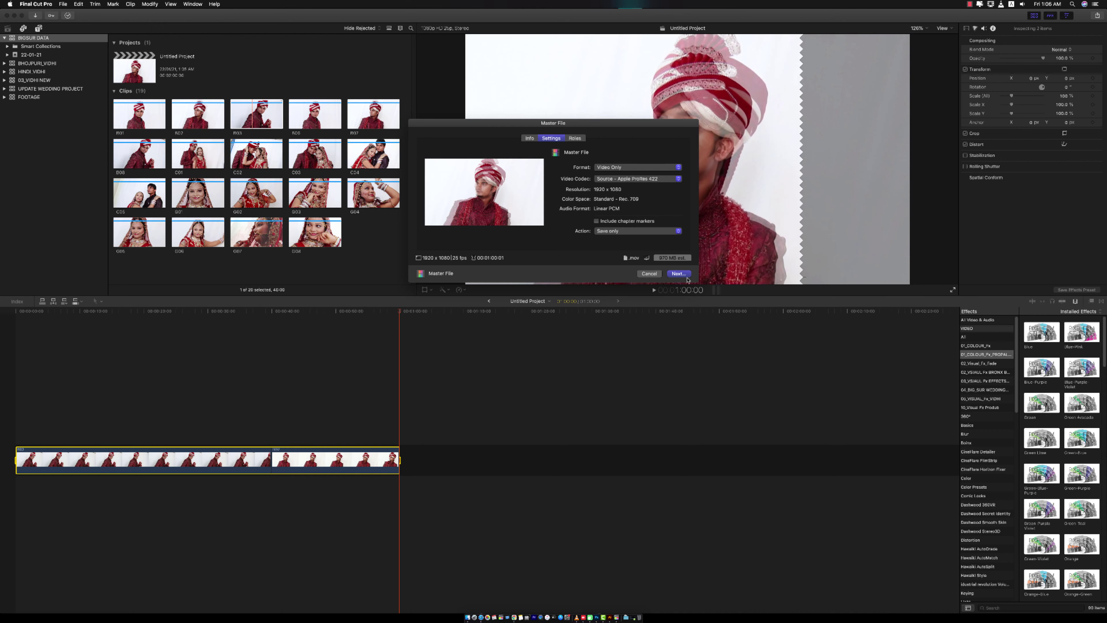
- Choose the Desktop FOOTAGE folder as the export location and reuse the name of the library file in it
{"action": "left_click", "coordinate": [678, 273]}
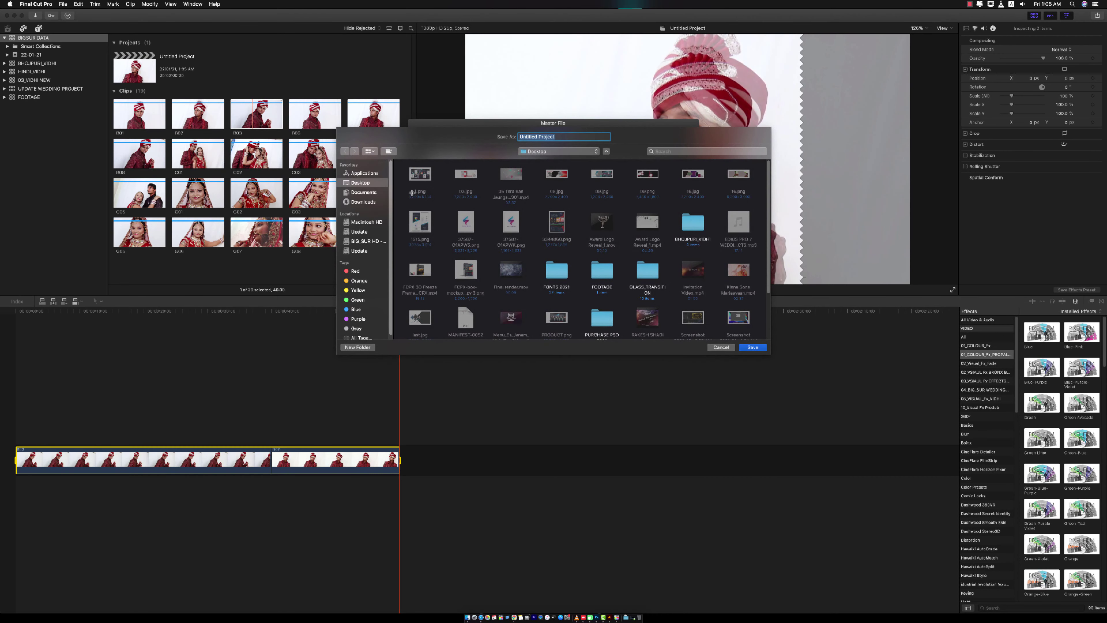
{"action": "double_click", "coordinate": [611, 282]}
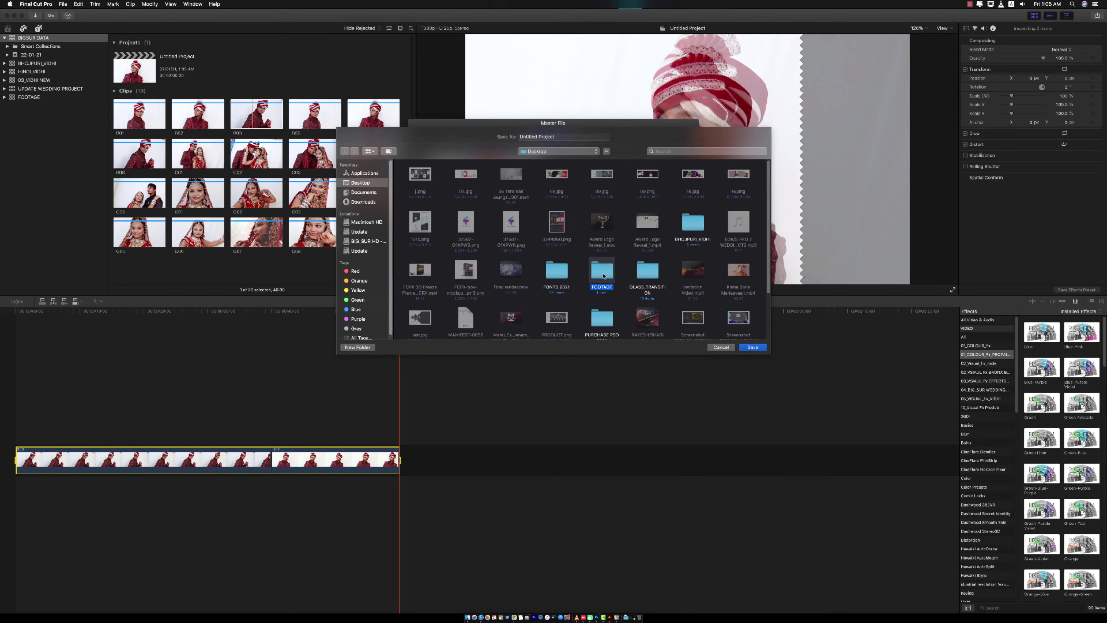
{"action": "left_click", "coordinate": [421, 180]}
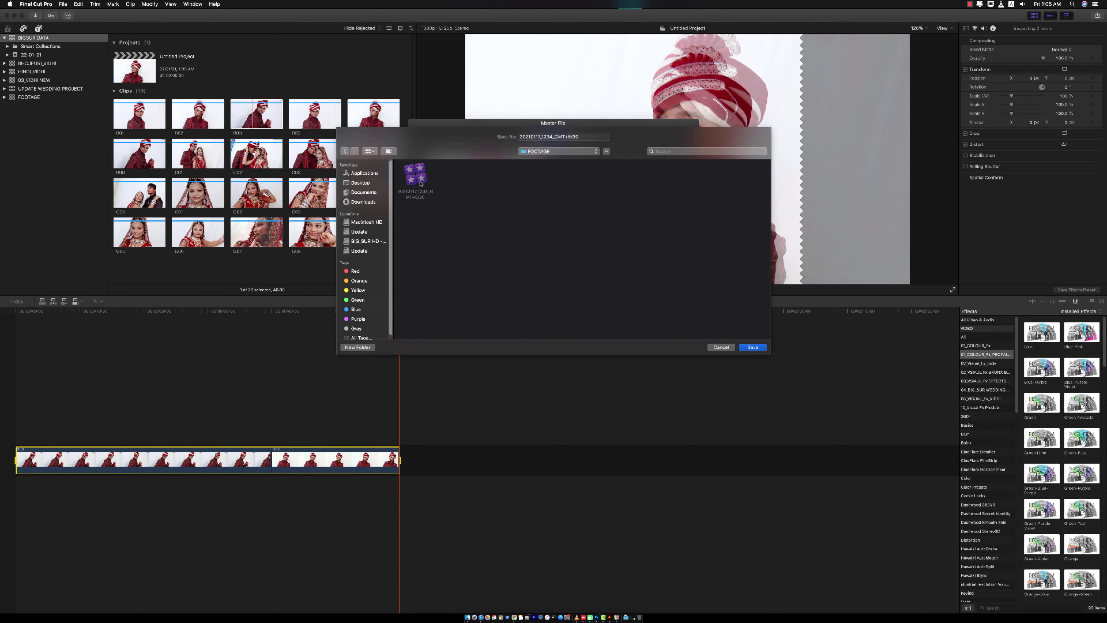
- In Finder, copy all files from the FOOTAGE folder on Macintosh HD into the FOOTAGE folder on the Desktop
{"action": "left_click", "coordinate": [468, 617]}
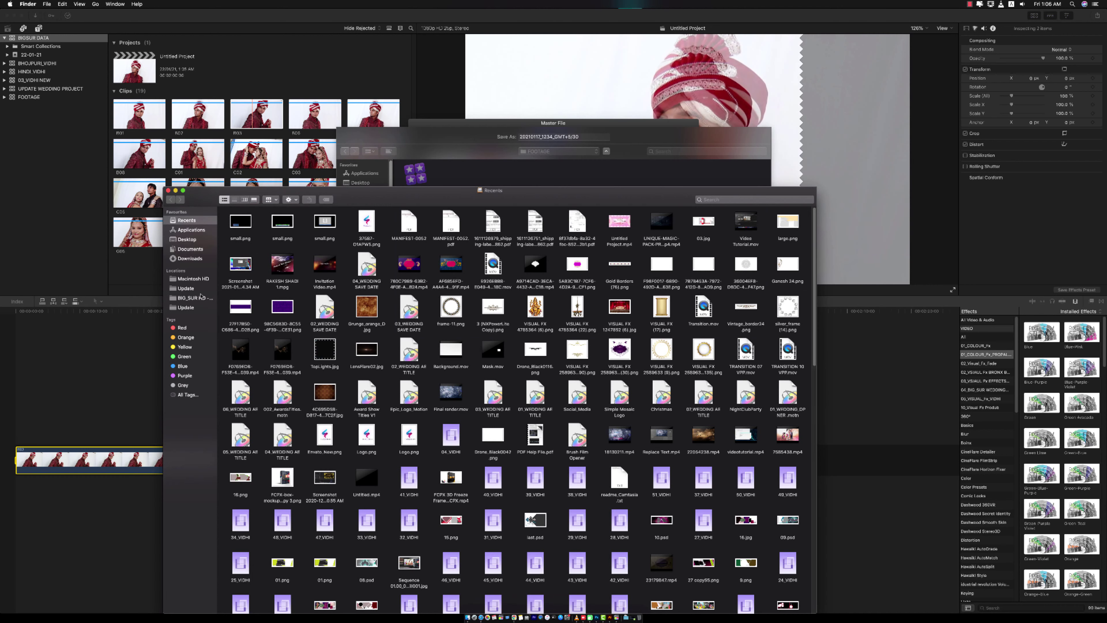
{"action": "left_click", "coordinate": [189, 279]}
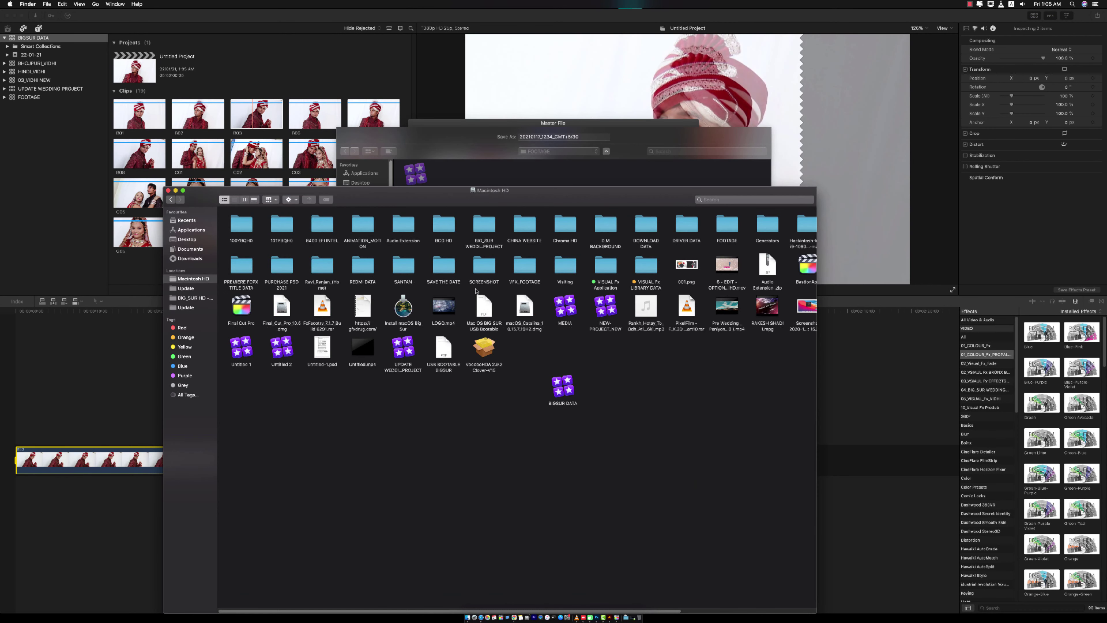
{"action": "left_click", "coordinate": [569, 270]}
{"action": "key", "text": "f"}
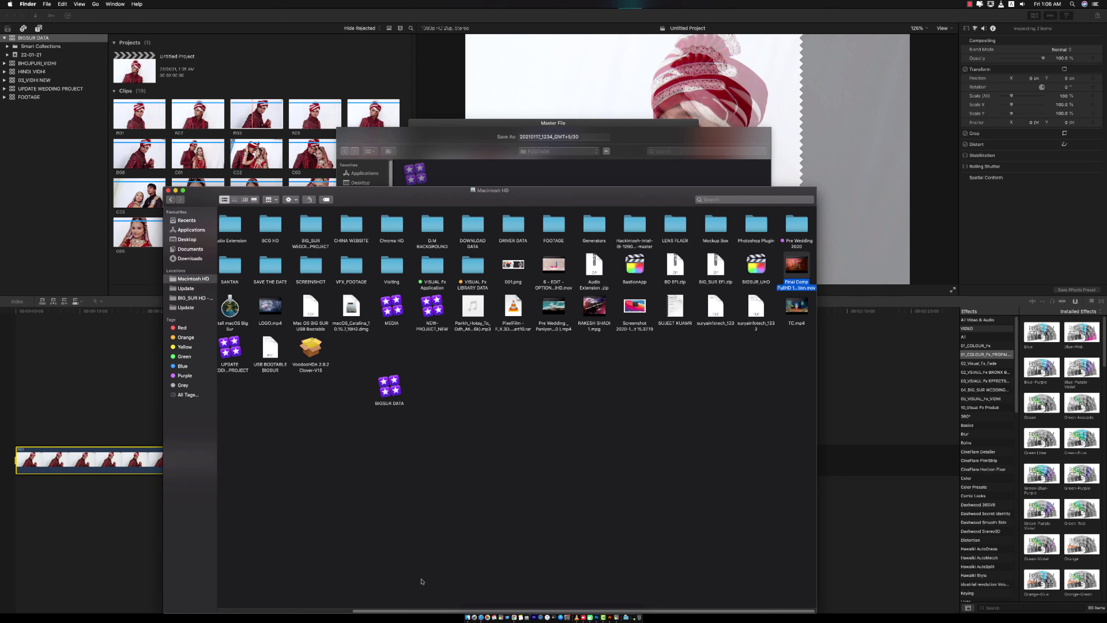
{"action": "left_click_drag", "start_coordinate": [410, 610], "coordinate": [252, 593]}
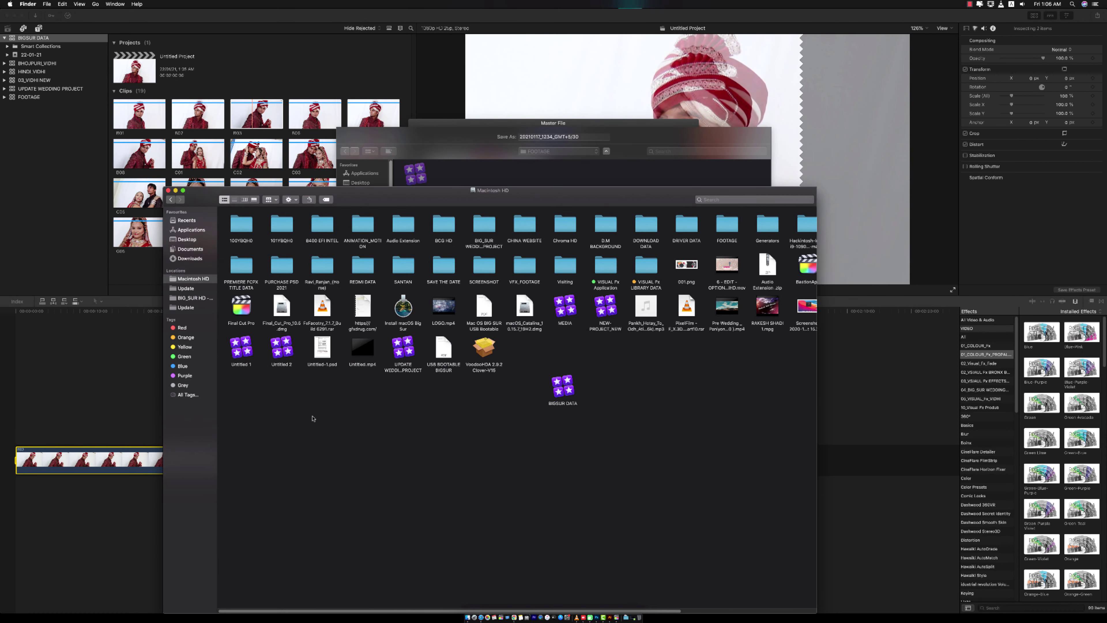
{"action": "left_click_drag", "start_coordinate": [461, 204], "coordinate": [437, 353]}
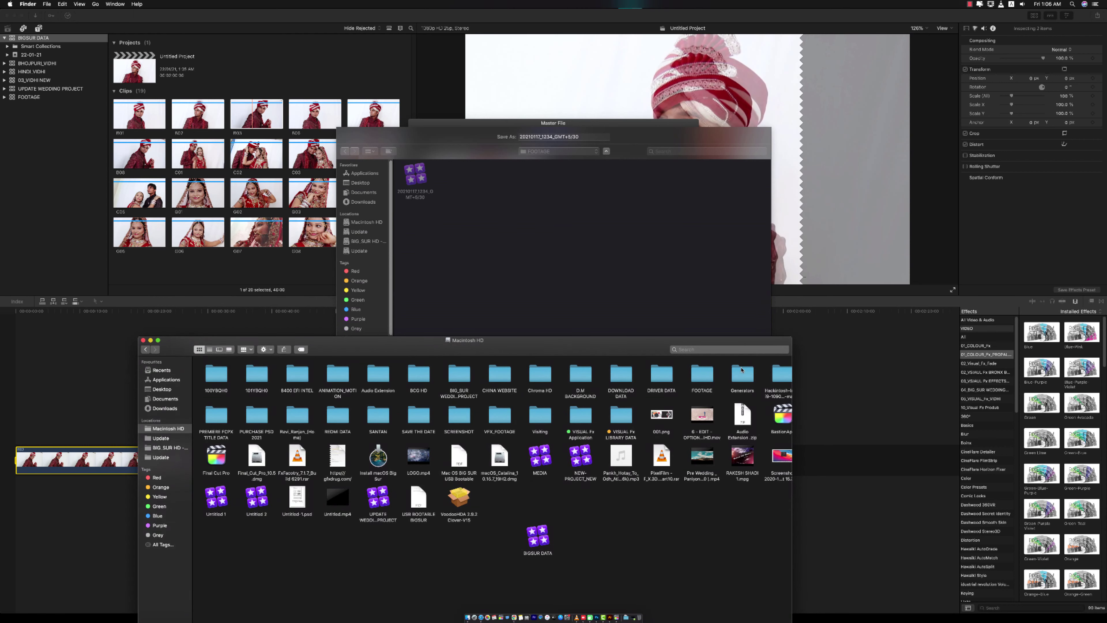
{"action": "double_click", "coordinate": [702, 374]}
{"action": "left_click_drag", "start_coordinate": [628, 443], "coordinate": [211, 362]}
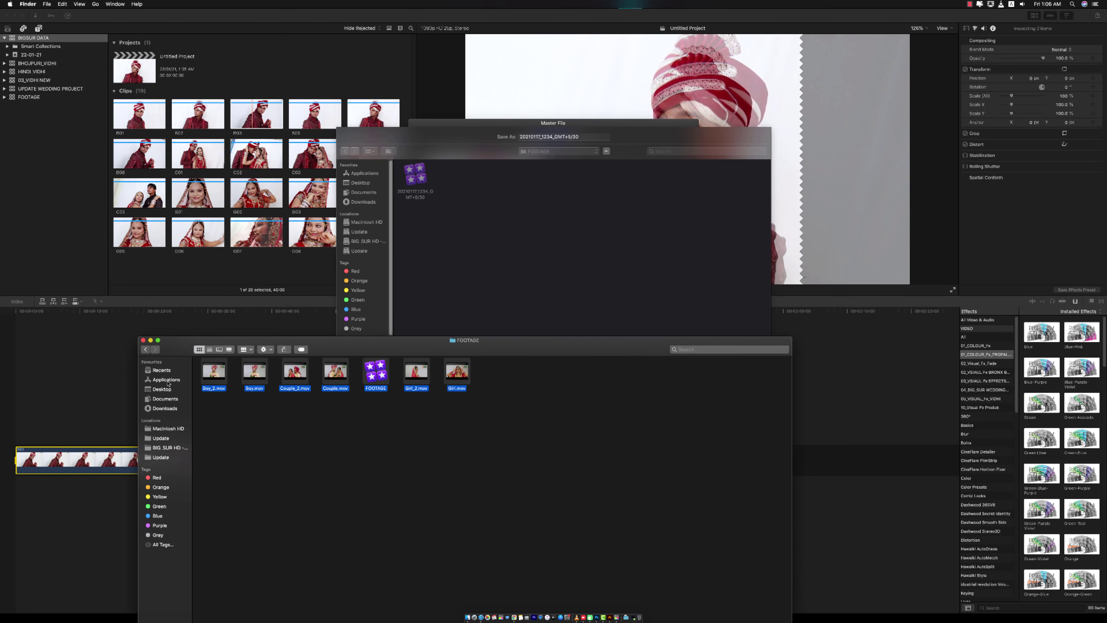
{"action": "left_click", "coordinate": [163, 389]}
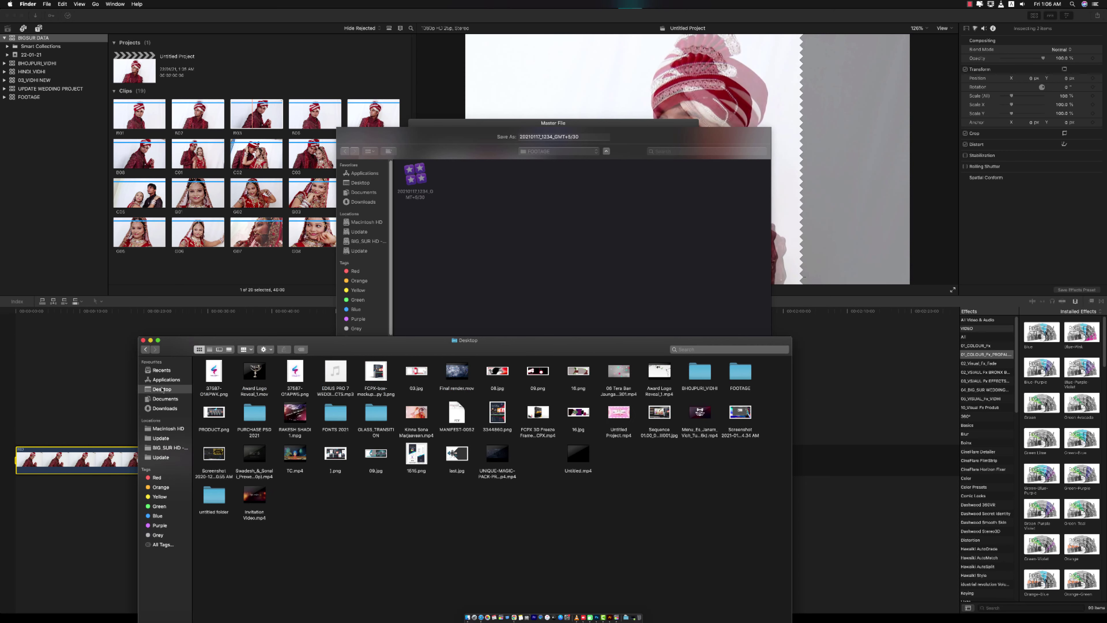
{"action": "double_click", "coordinate": [744, 378]}
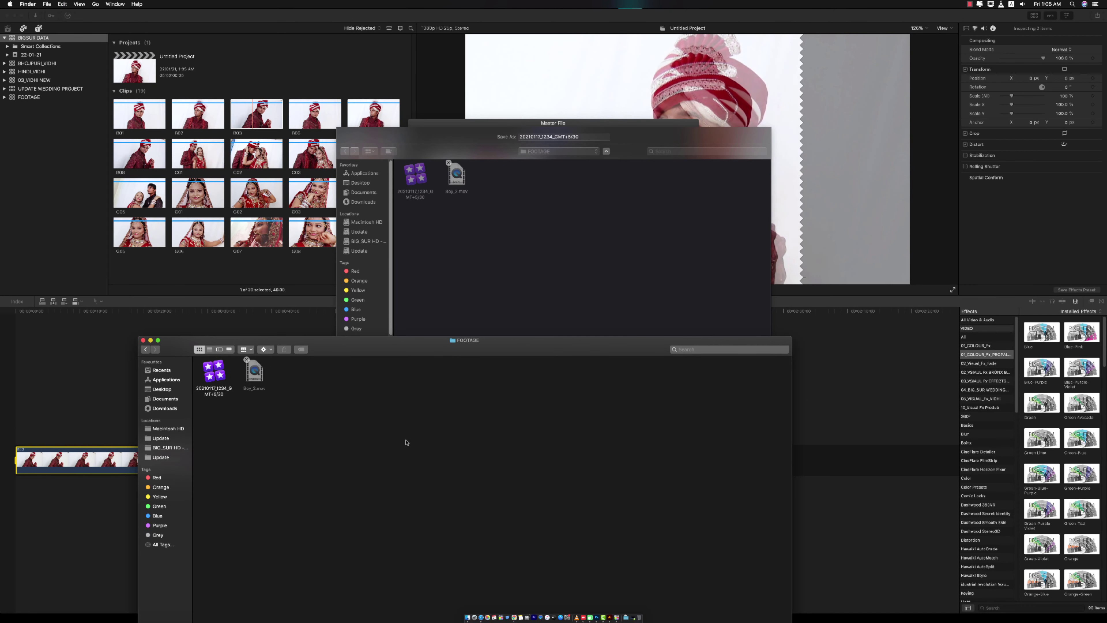
- Delete the old 20210117_1234 library from the Desktop FOOTAGE folder and close the Finder window
{"action": "left_click", "coordinate": [214, 375]}
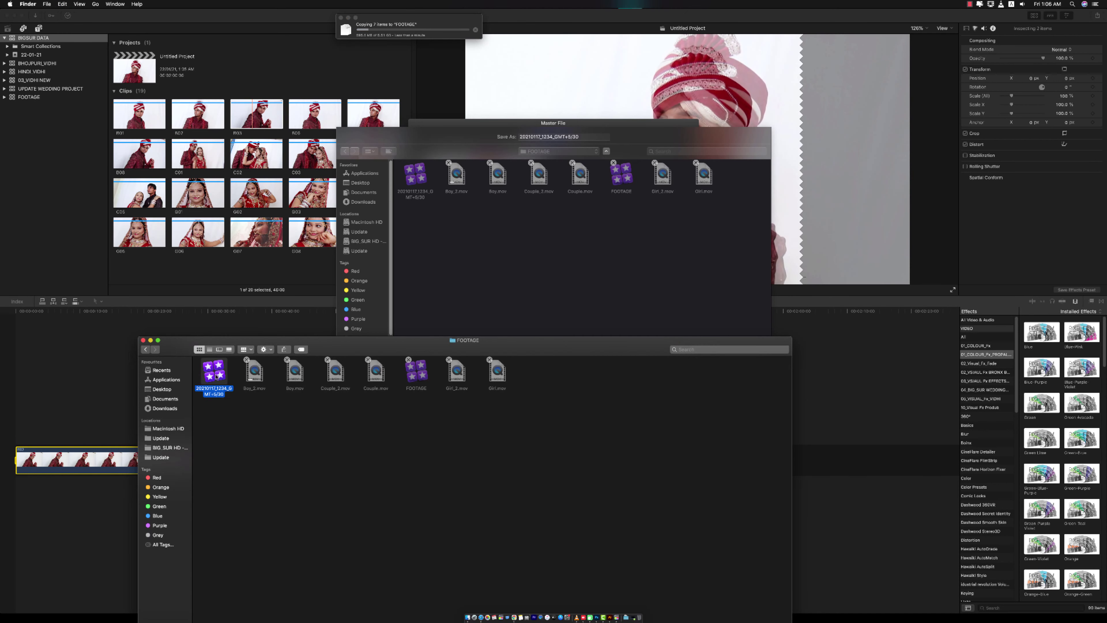
{"action": "right_click", "coordinate": [216, 376]}
{"action": "left_click", "coordinate": [236, 403]}
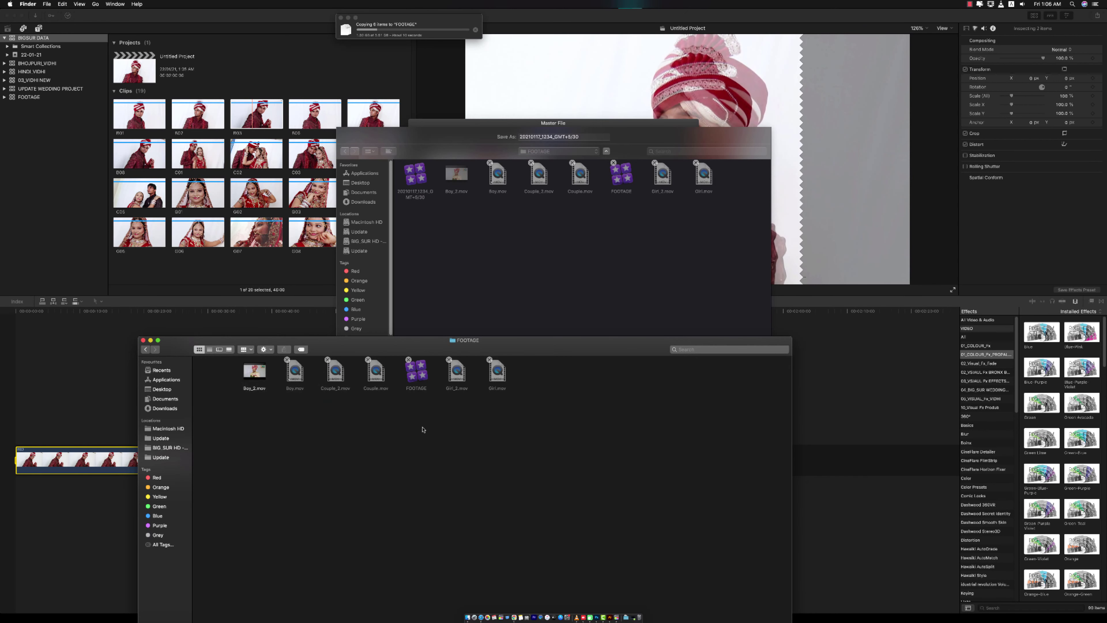
{"action": "left_click", "coordinate": [143, 340]}
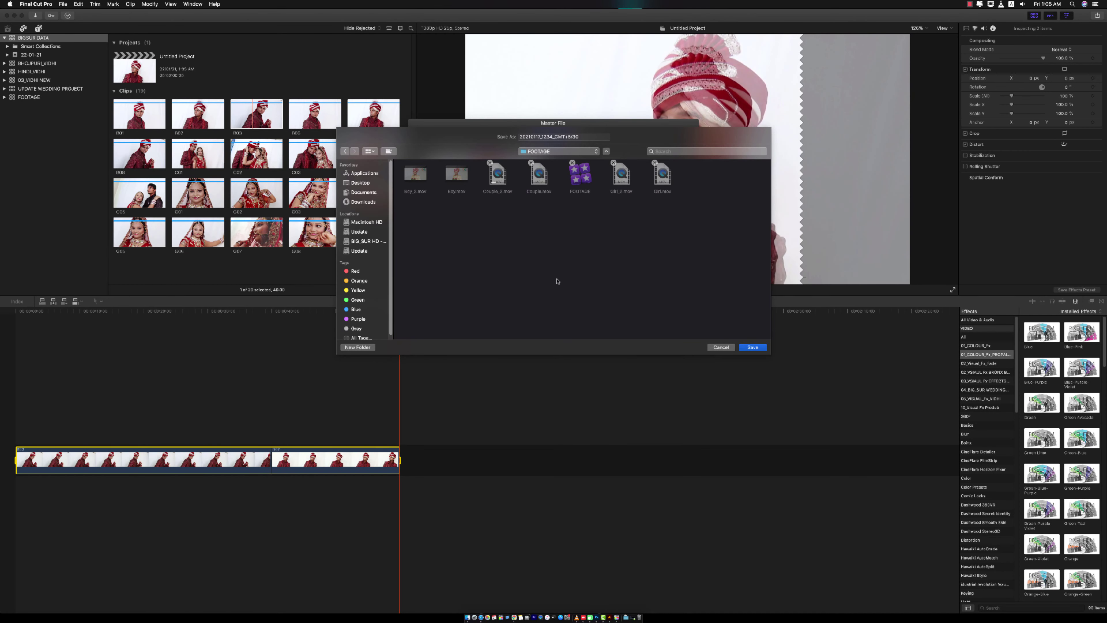
- Cancel the pending Master File export in Final Cut Pro
{"action": "key", "text": "Escape"}
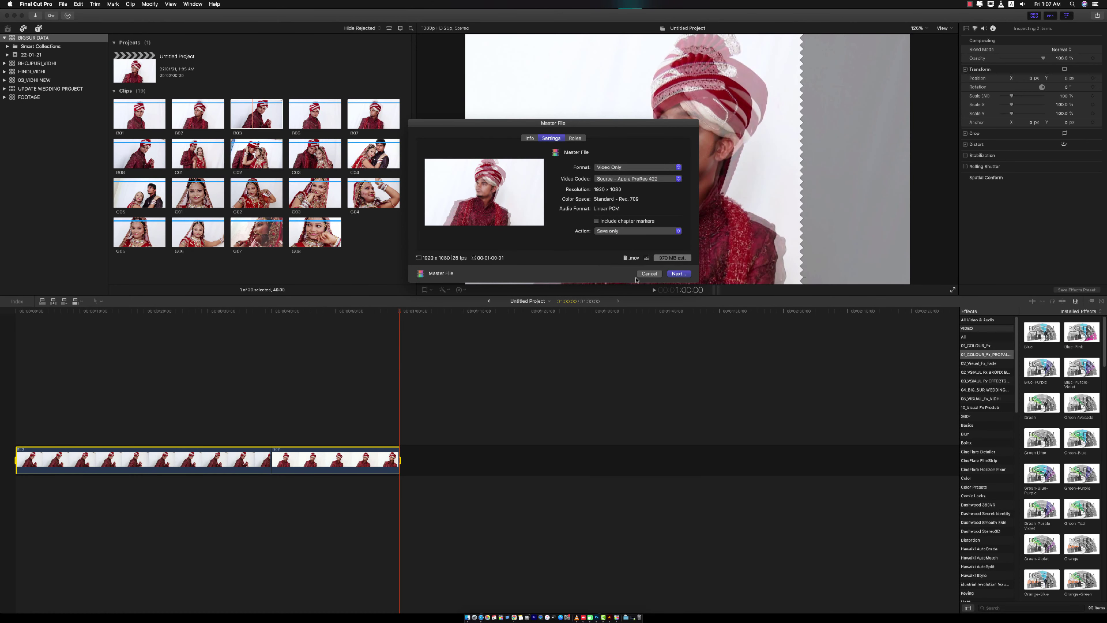
{"action": "left_click", "coordinate": [649, 273]}
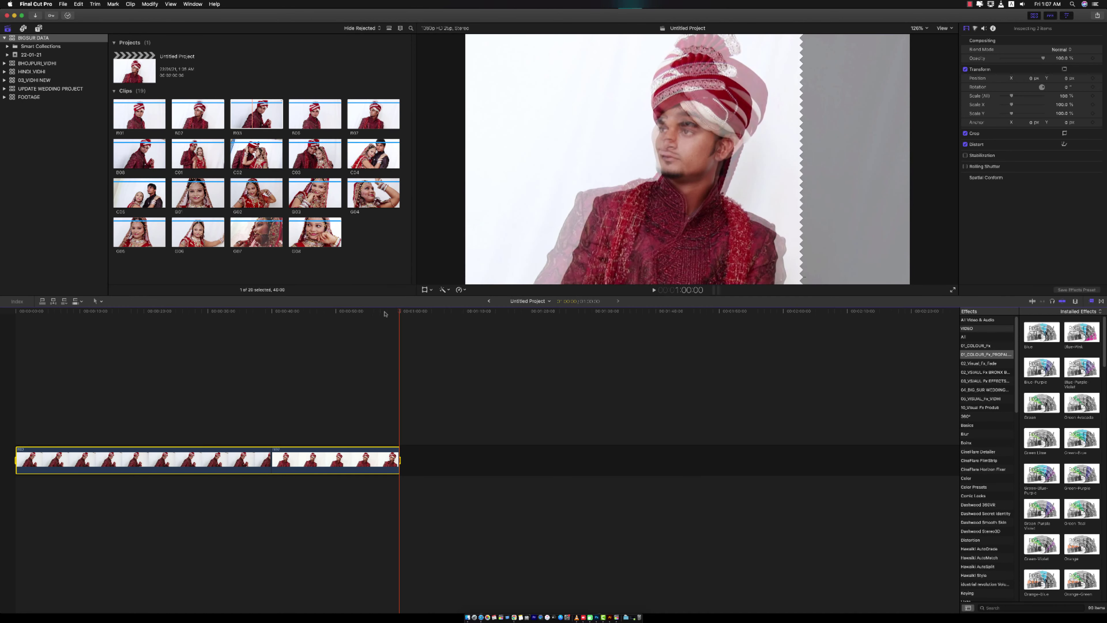
- Configure a Master File export of the project as Video Only with the Source - Apple ProRes 422 codec
{"action": "left_click_drag", "start_coordinate": [399, 311], "coordinate": [3, 320]}
{"action": "left_click", "coordinate": [1098, 16]}
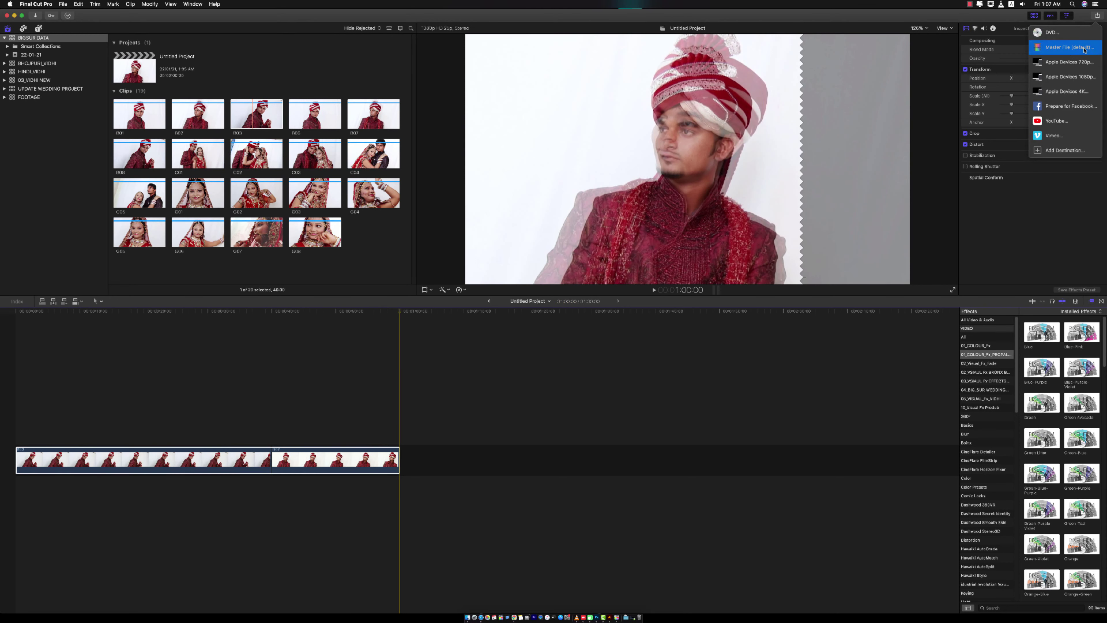
{"action": "left_click", "coordinate": [1084, 50]}
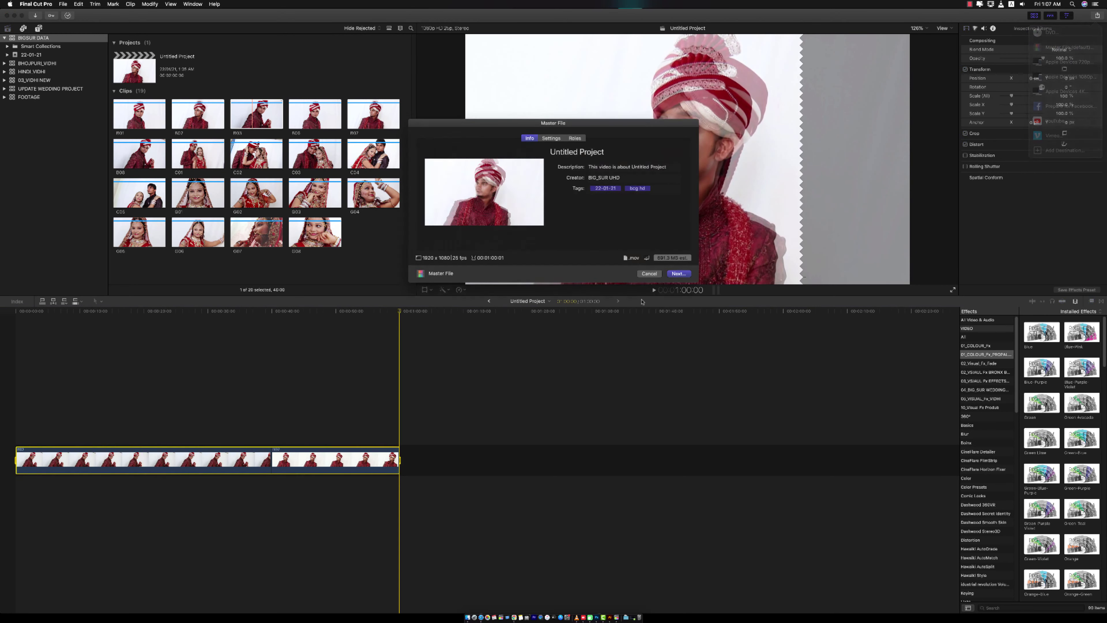
{"action": "left_click", "coordinate": [551, 138]}
{"action": "left_click", "coordinate": [617, 169]}
{"action": "left_click", "coordinate": [616, 158]}
{"action": "left_click", "coordinate": [627, 178]}
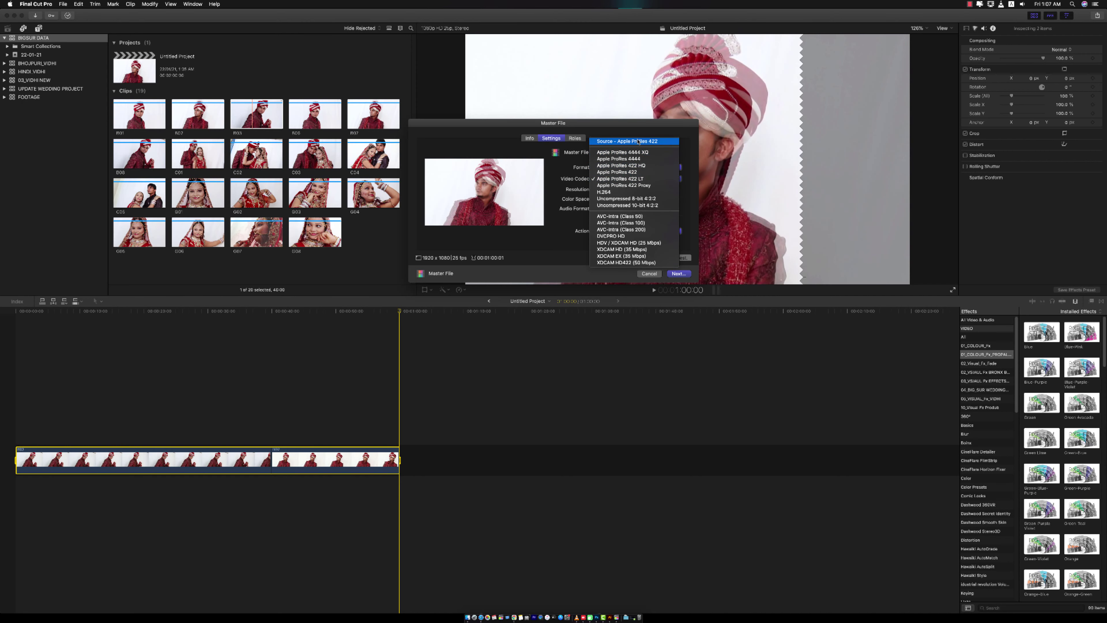
{"action": "left_click", "coordinate": [627, 141]}
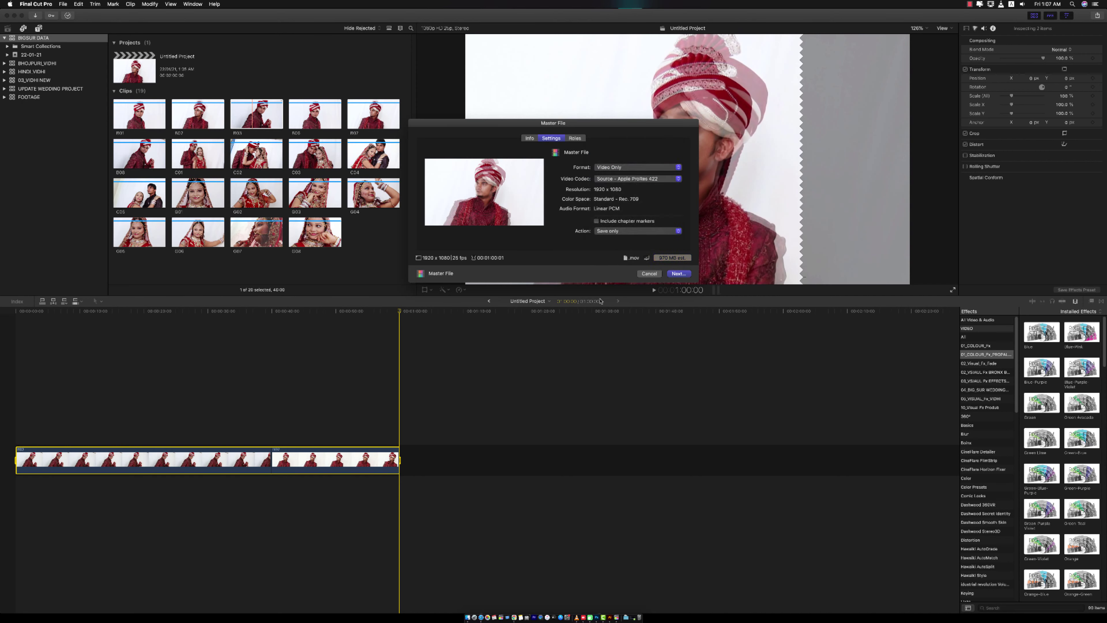
- Save the export as Boy_2 in the Desktop FOOTAGE folder, replacing the existing Boy_2.mov
{"action": "left_click", "coordinate": [674, 274]}
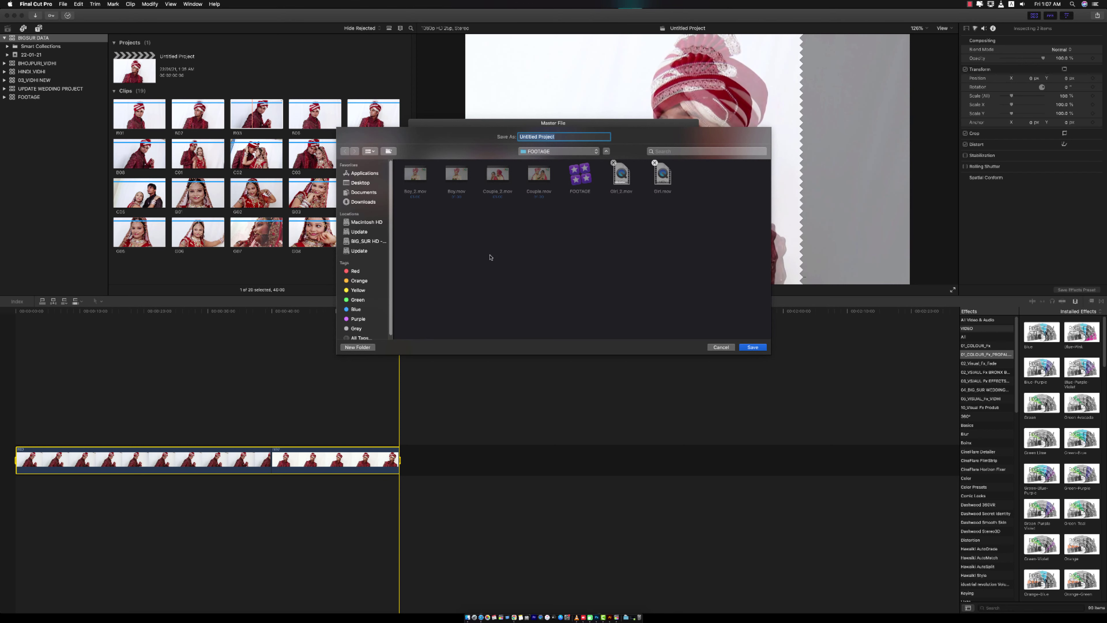
{"action": "type", "text": "Boy_2"}
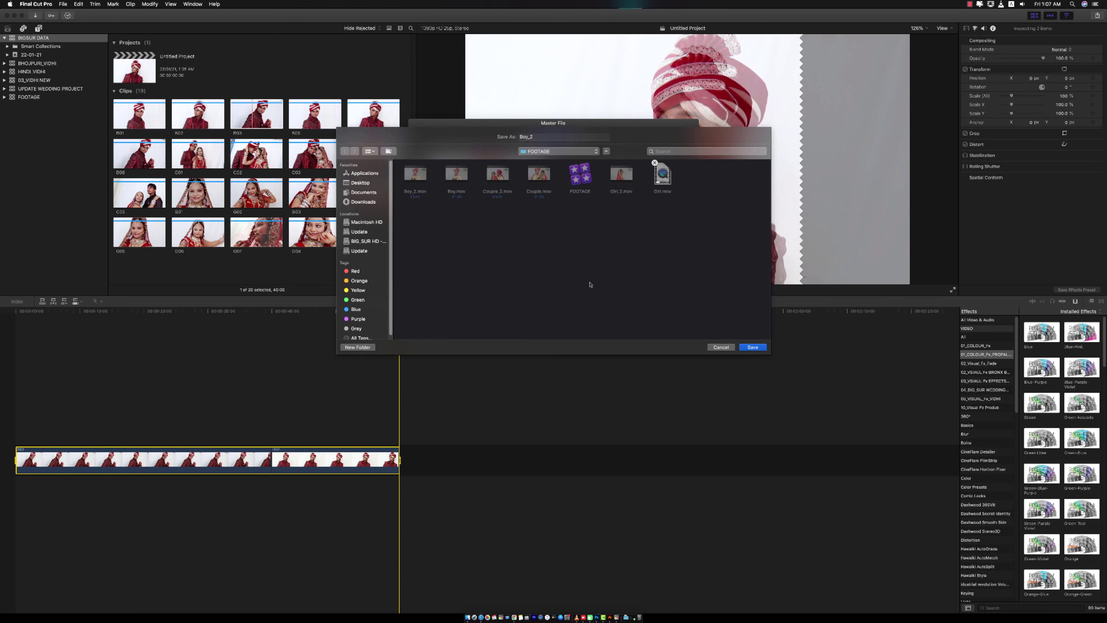
{"action": "left_click", "coordinate": [361, 183]}
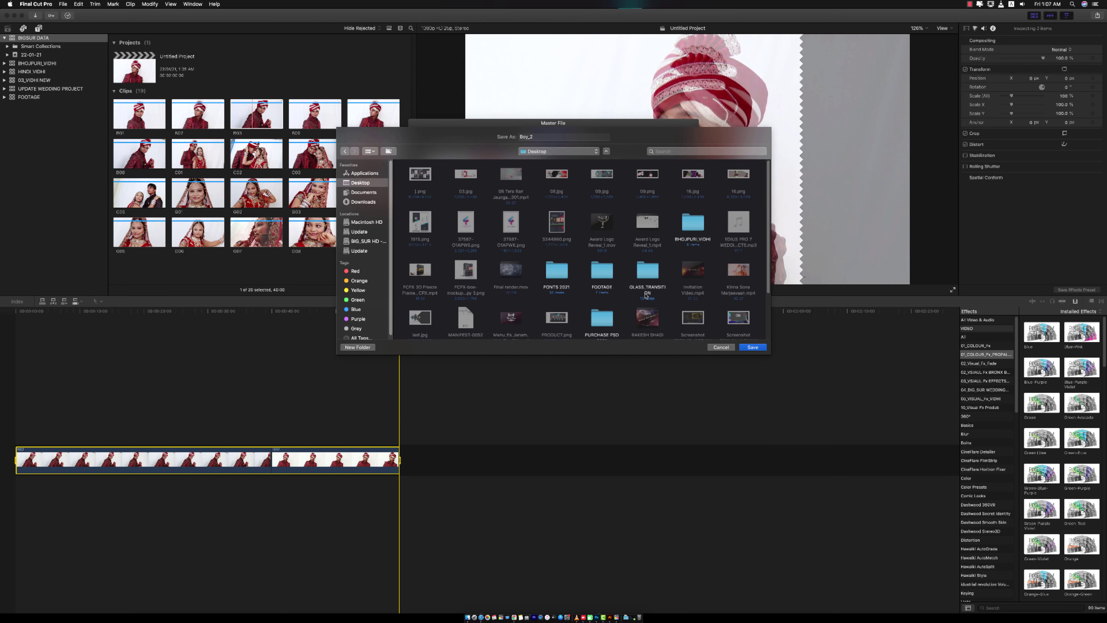
{"action": "left_click", "coordinate": [602, 275]}
{"action": "double_click", "coordinate": [600, 274]}
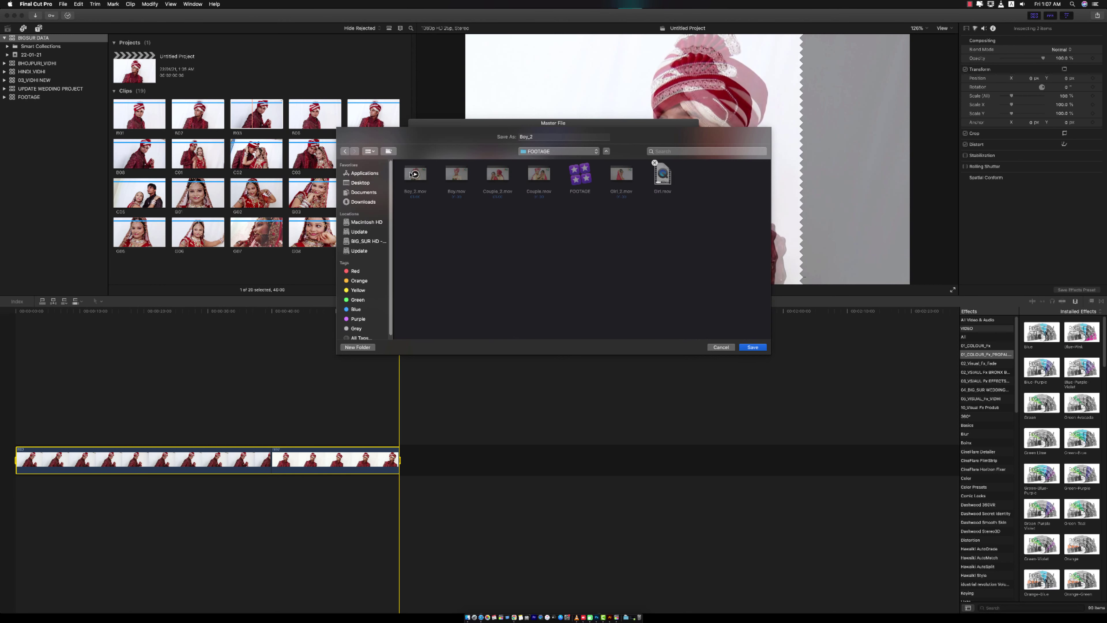
{"action": "left_click", "coordinate": [753, 347]}
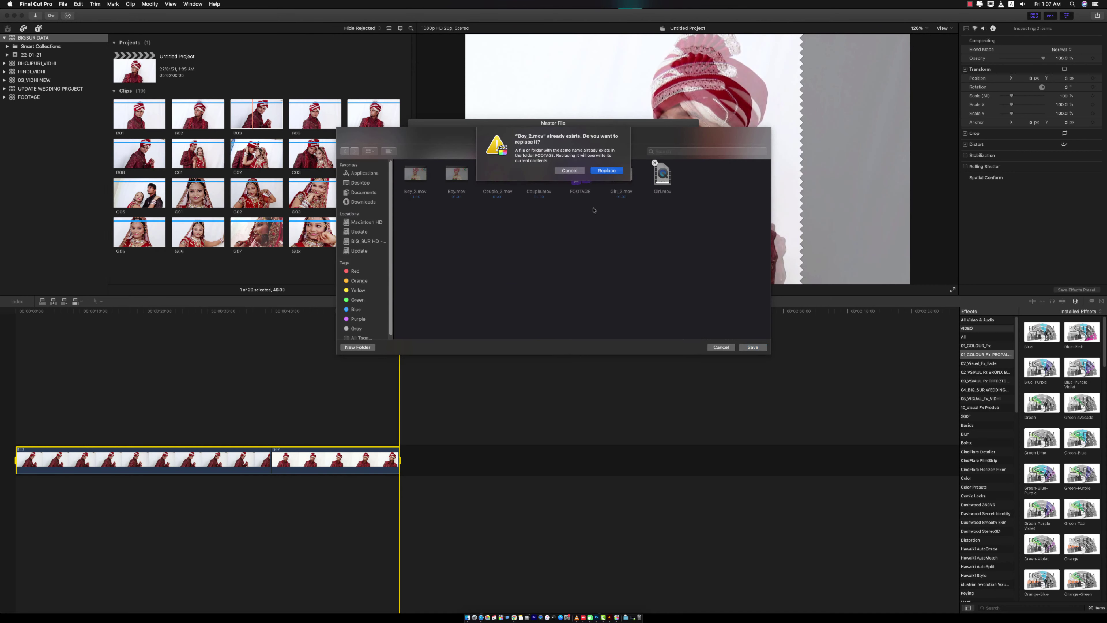
{"action": "key", "text": "Escape"}
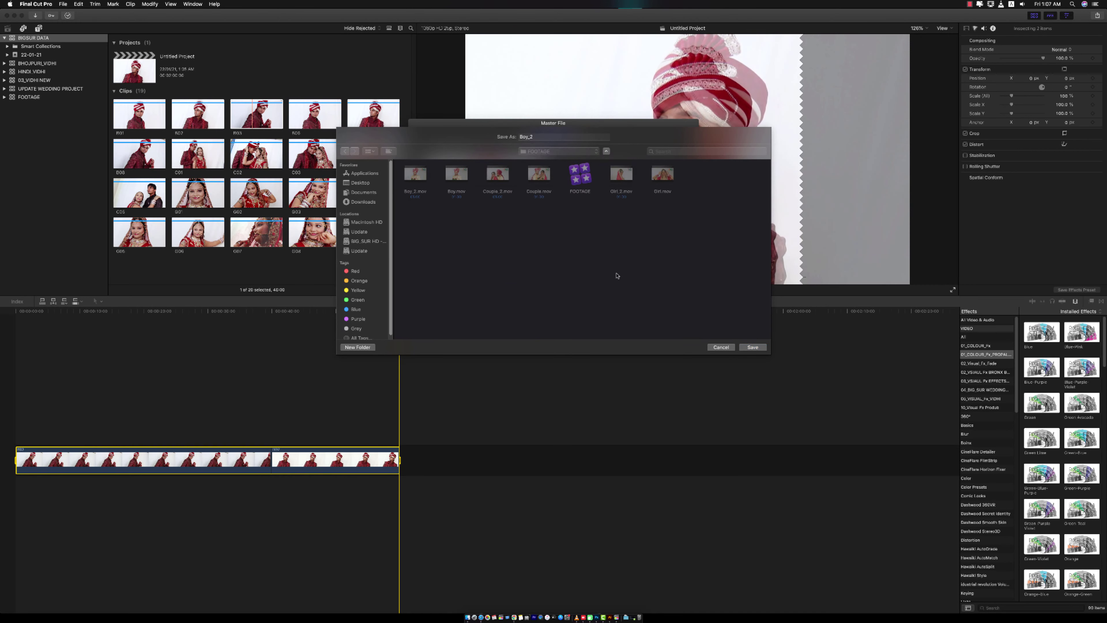
{"action": "key", "text": "Escape"}
{"action": "key", "text": "Escape"}
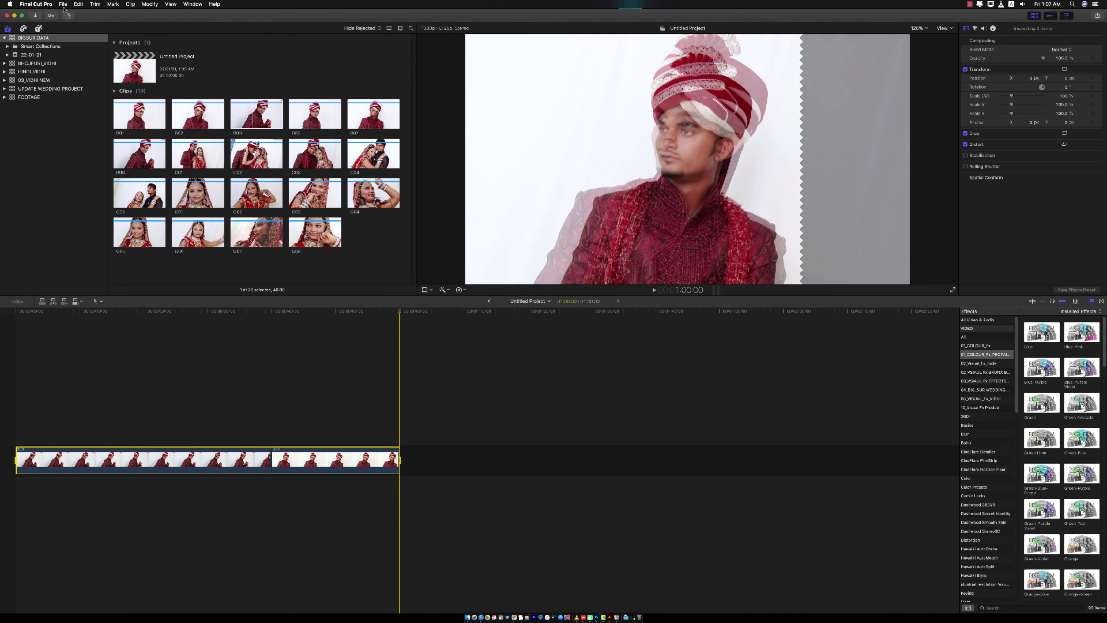
- Open the Background Tasks window and move it clear to check the sharing progress
{"action": "left_click", "coordinate": [67, 15]}
{"action": "left_click_drag", "start_coordinate": [583, 102], "coordinate": [544, 143]}
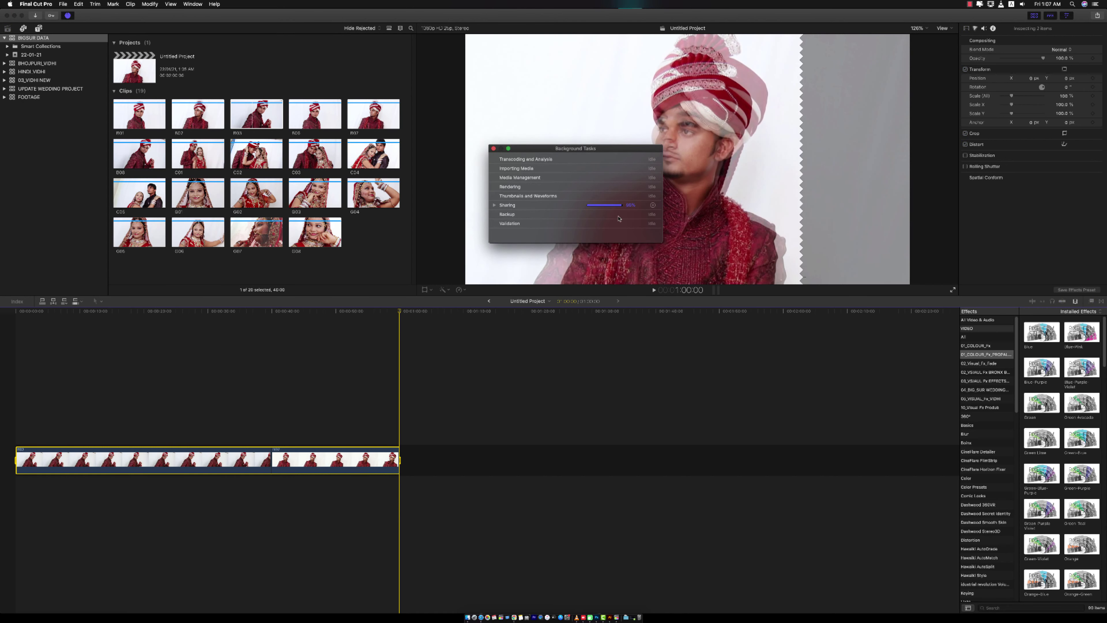
- Close the Background Tasks window and the share notification, and delete all clips from the timeline
{"action": "left_click", "coordinate": [493, 149]}
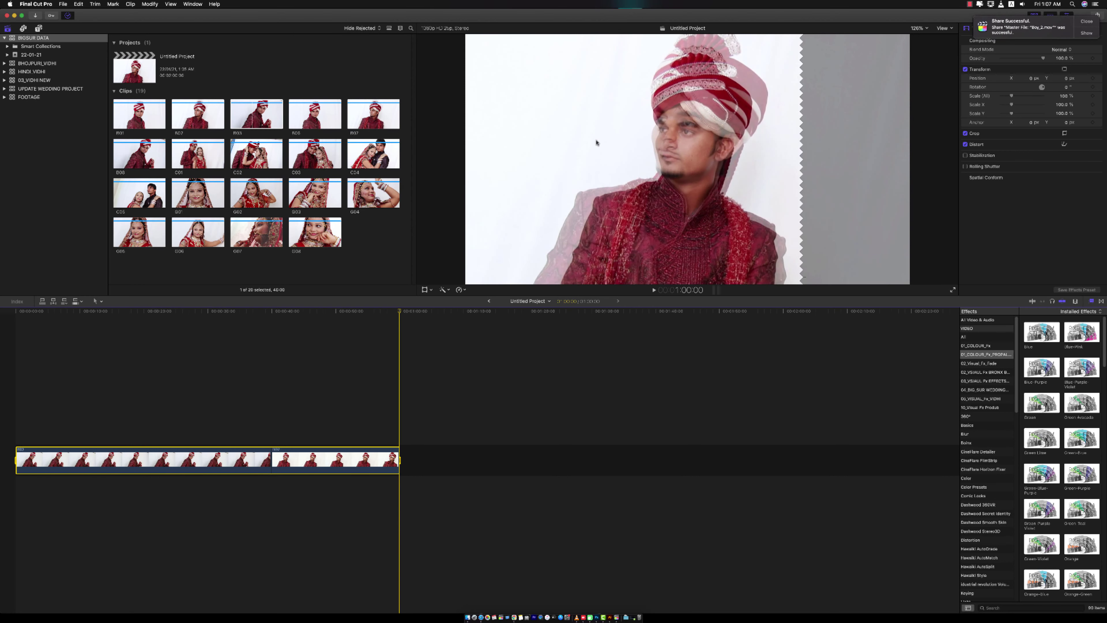
{"action": "left_click", "coordinate": [1087, 22]}
{"action": "left_click_drag", "start_coordinate": [487, 370], "coordinate": [18, 566]}
{"action": "key", "text": "Delete"}
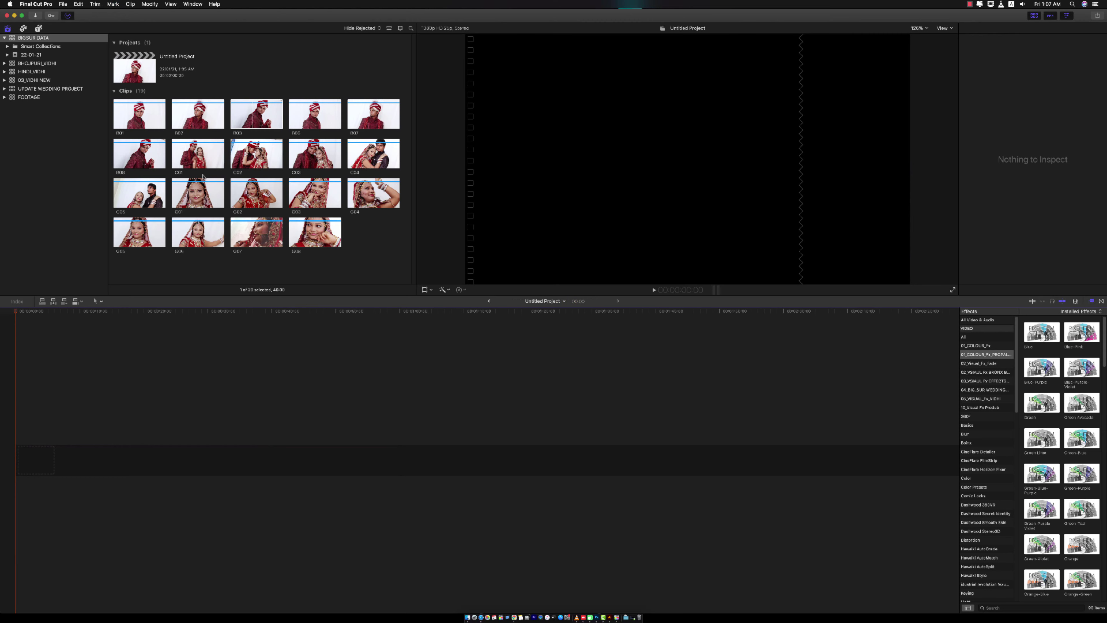
- Append three 40-second groom clips from the BIGSUR DATA library to the empty project timeline
{"action": "left_click", "coordinate": [140, 162]}
{"action": "key", "text": "e"}
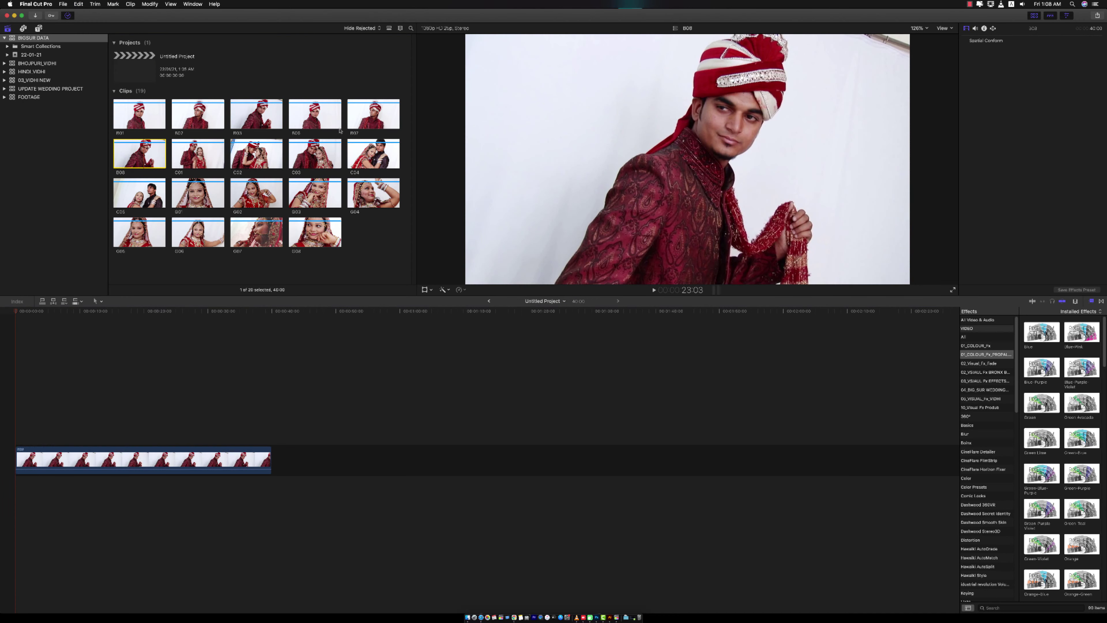
{"action": "key", "text": "e"}
{"action": "left_click", "coordinate": [307, 117]}
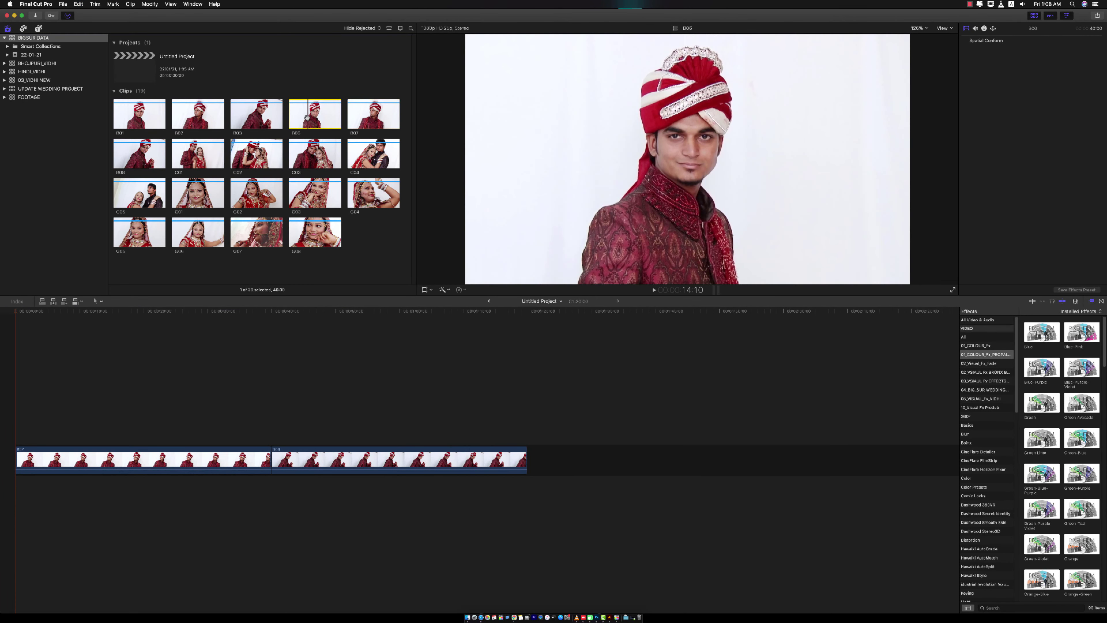
{"action": "key", "text": "e"}
{"action": "left_click", "coordinate": [237, 500]}
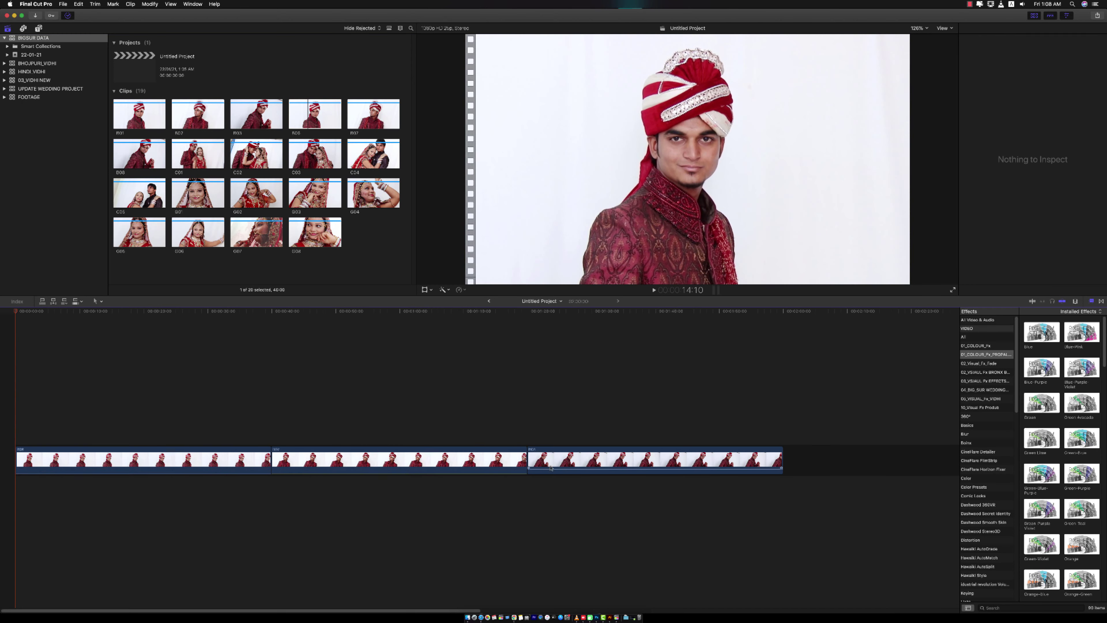
- Cut the middle groom clip at 1:00:00 and delete everything after the cut
{"action": "left_click_drag", "start_coordinate": [550, 468], "coordinate": [549, 480]}
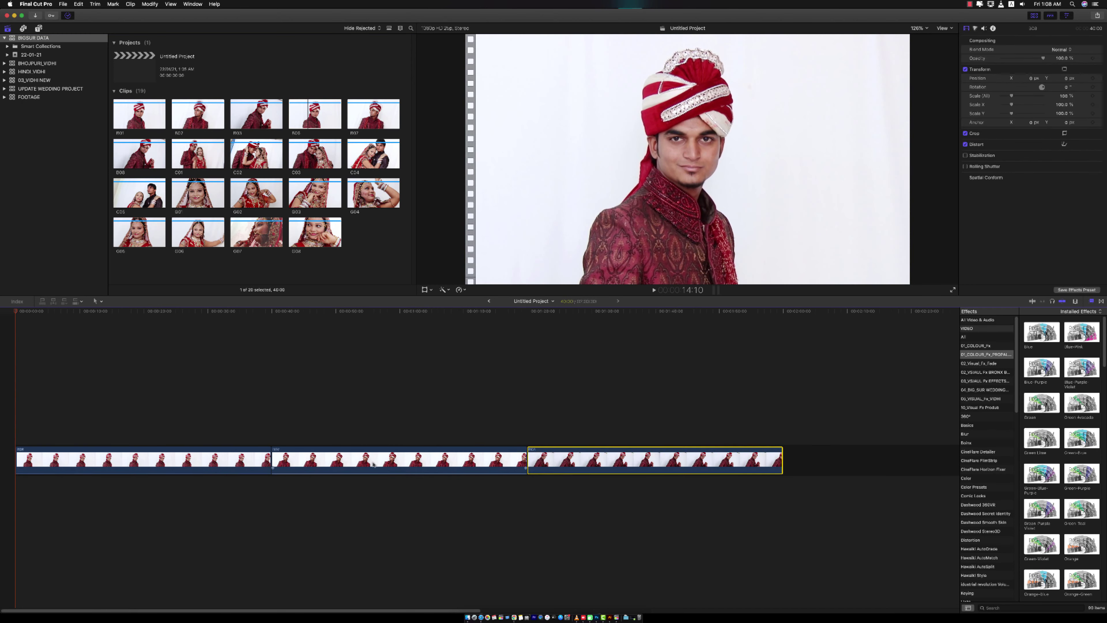
{"action": "left_click", "coordinate": [290, 360]}
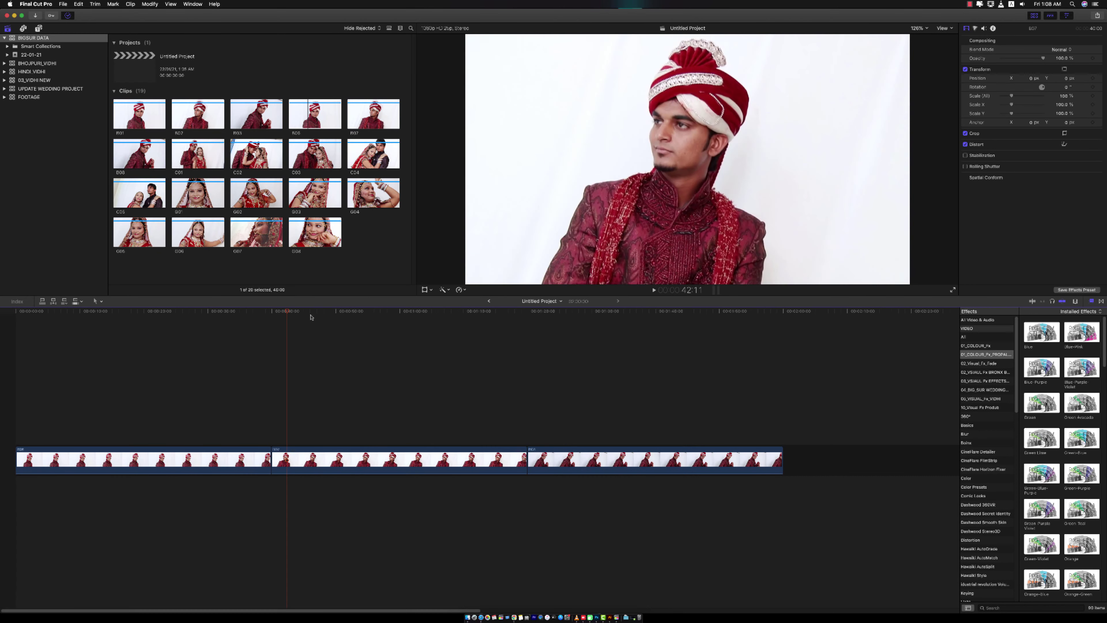
{"action": "left_click_drag", "start_coordinate": [310, 313], "coordinate": [389, 318]}
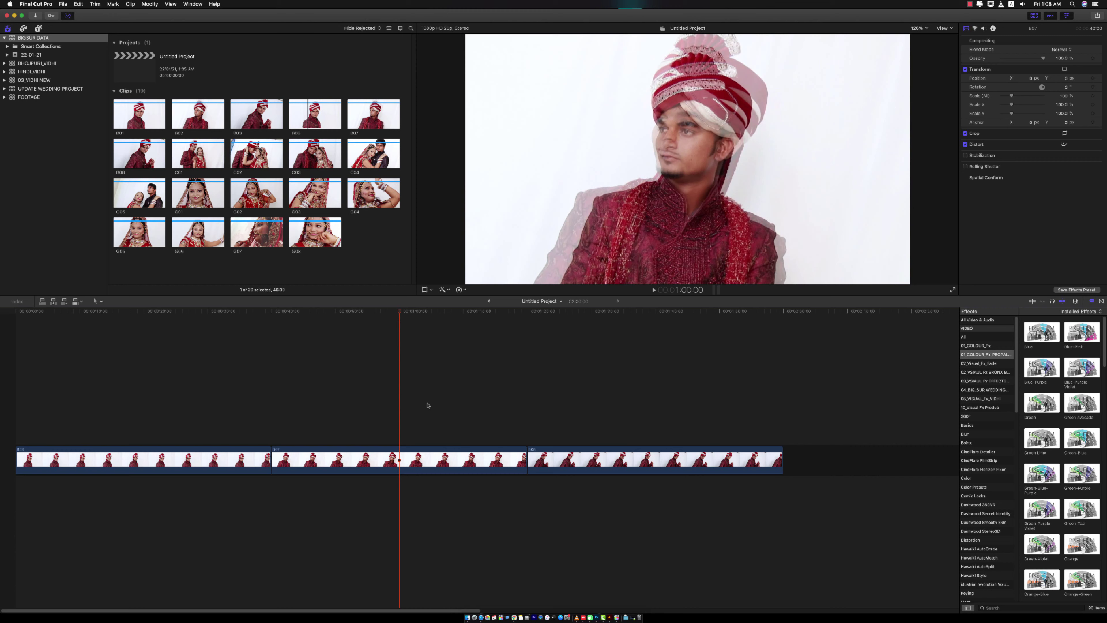
{"action": "left_click", "coordinate": [429, 460]}
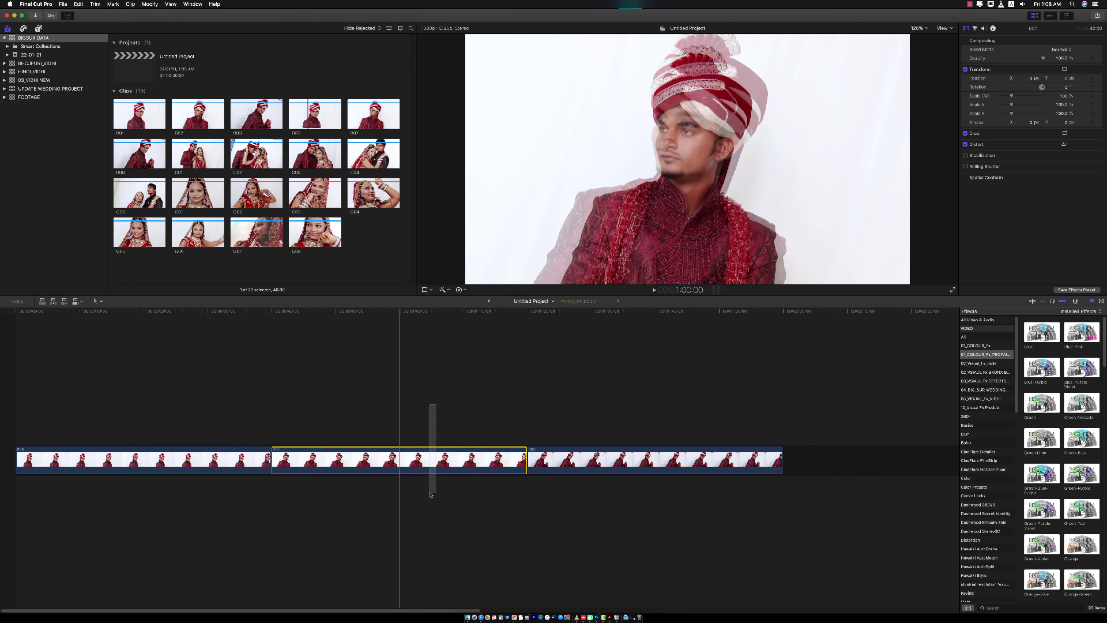
{"action": "key", "text": "super+b"}
{"action": "left_click_drag", "start_coordinate": [414, 425], "coordinate": [771, 541]}
{"action": "key", "text": "Delete"}
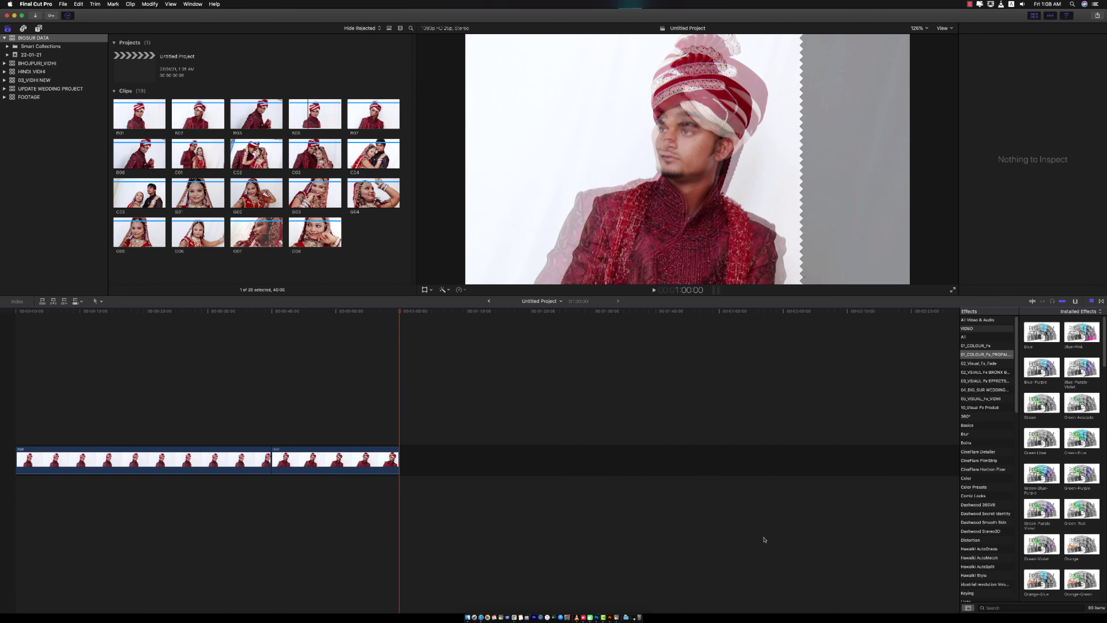
- Export the one-minute timeline as a Master File named Boy in the FOOTAGE folder, replacing the existing Boy.mov
{"action": "key", "text": "super+a"}
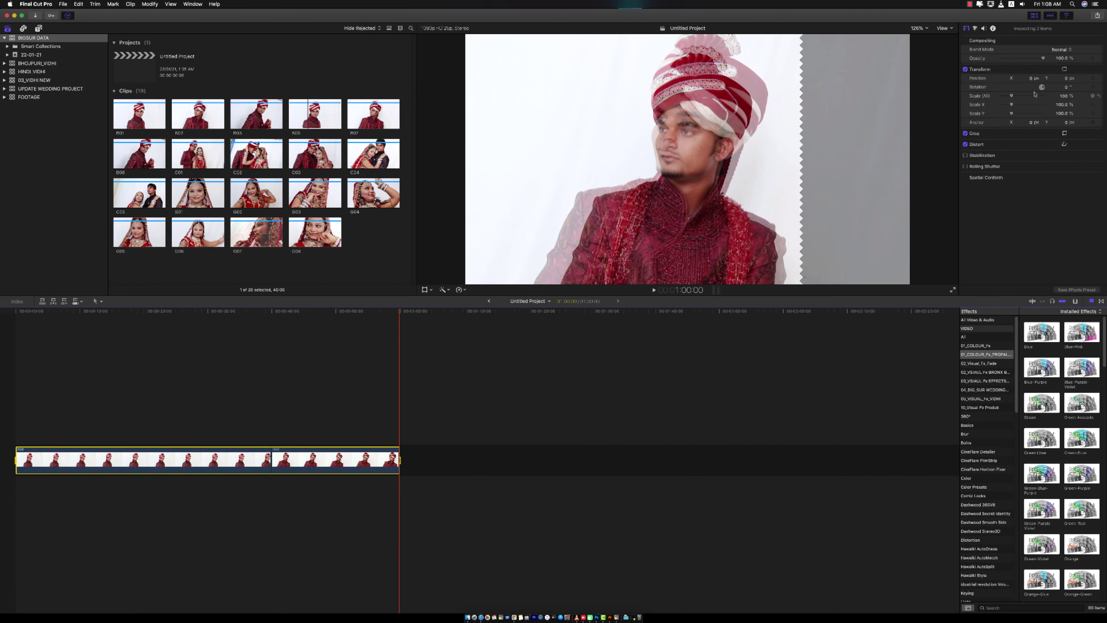
{"action": "left_click", "coordinate": [1097, 16]}
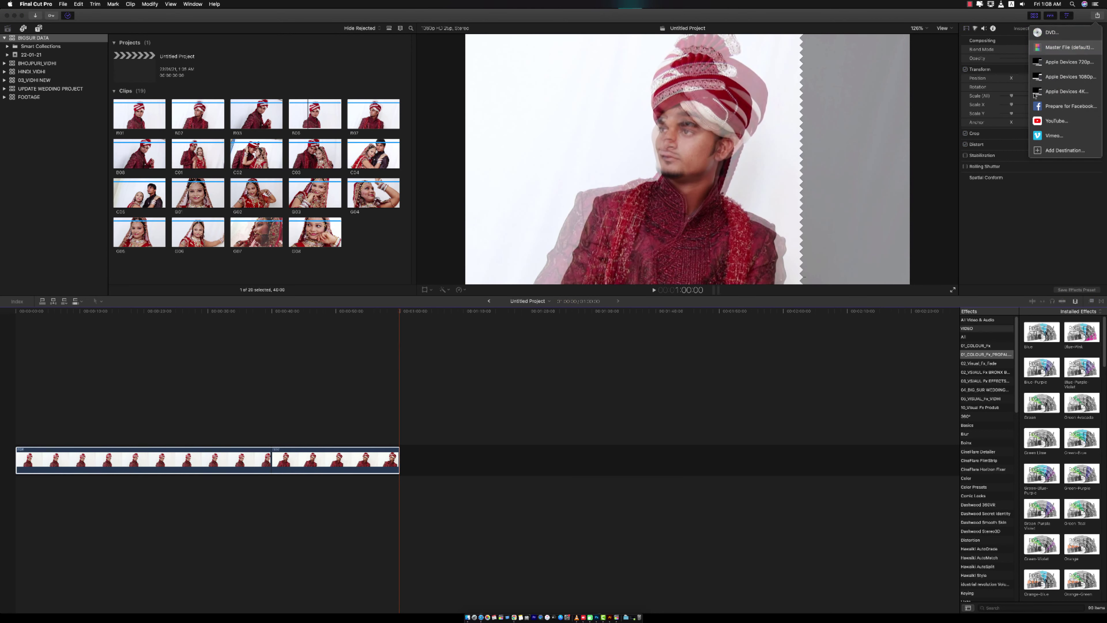
{"action": "left_click", "coordinate": [1068, 47]}
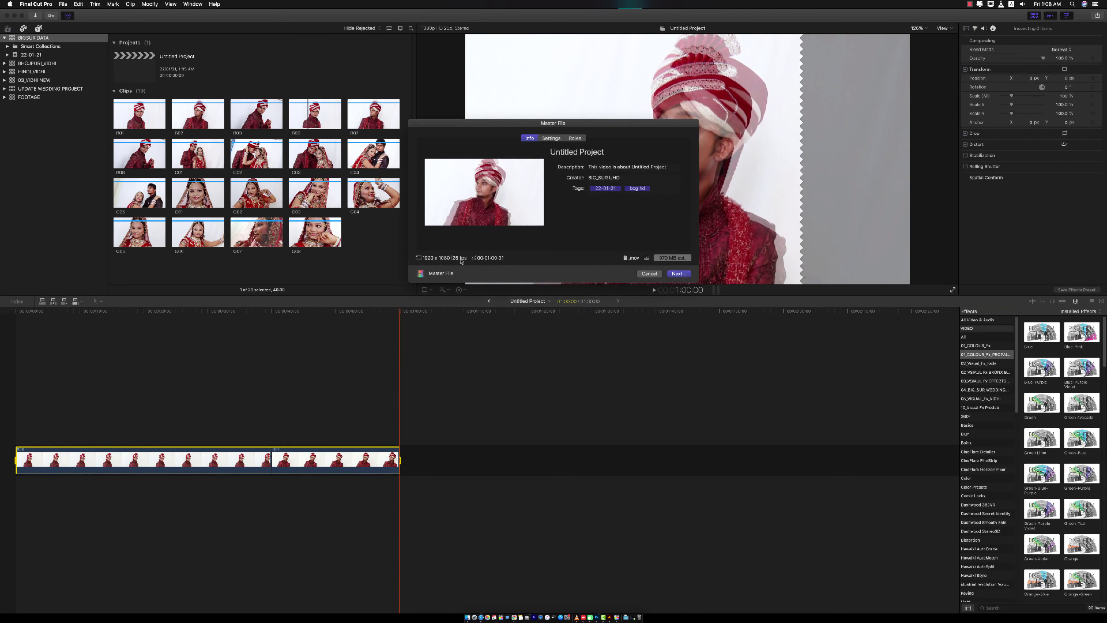
{"action": "left_click", "coordinate": [678, 274]}
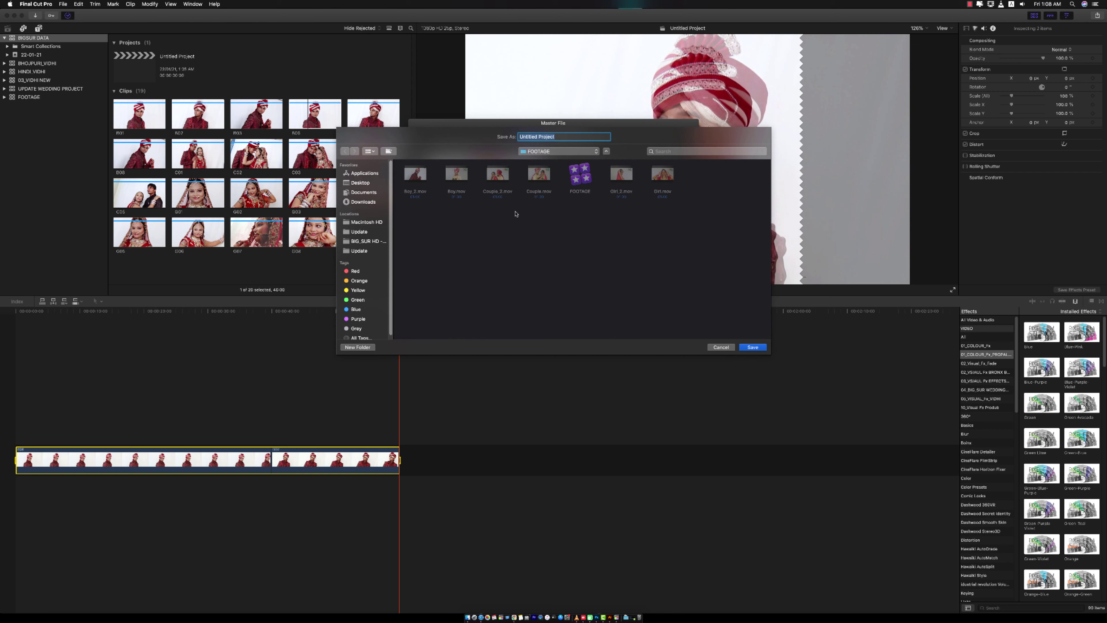
{"action": "left_click", "coordinate": [456, 174]}
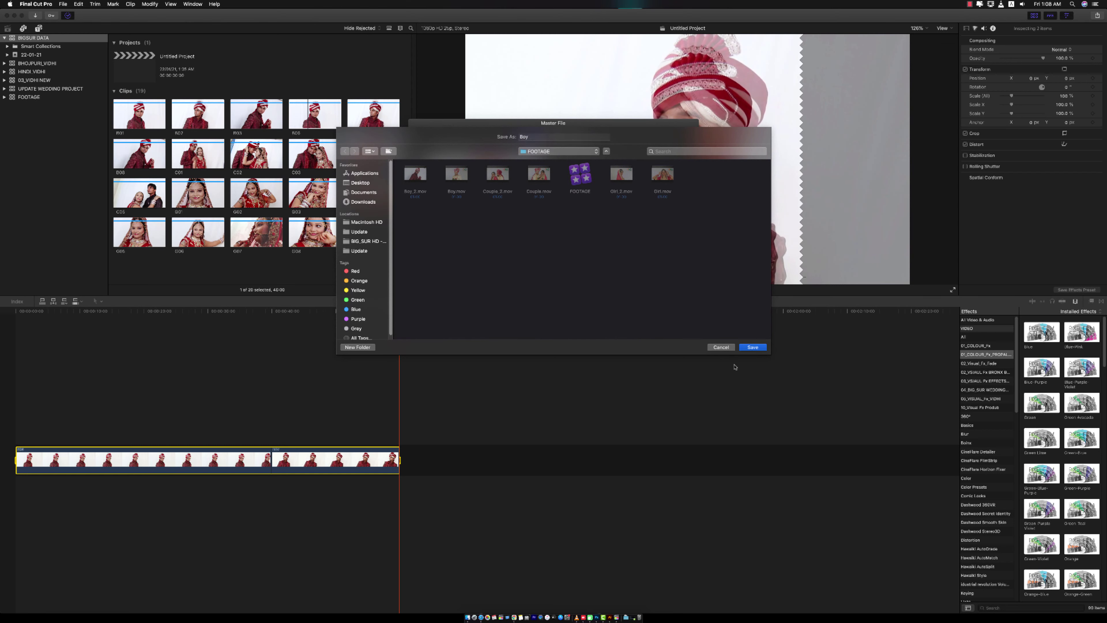
{"action": "left_click", "coordinate": [753, 347]}
{"action": "left_click", "coordinate": [610, 171]}
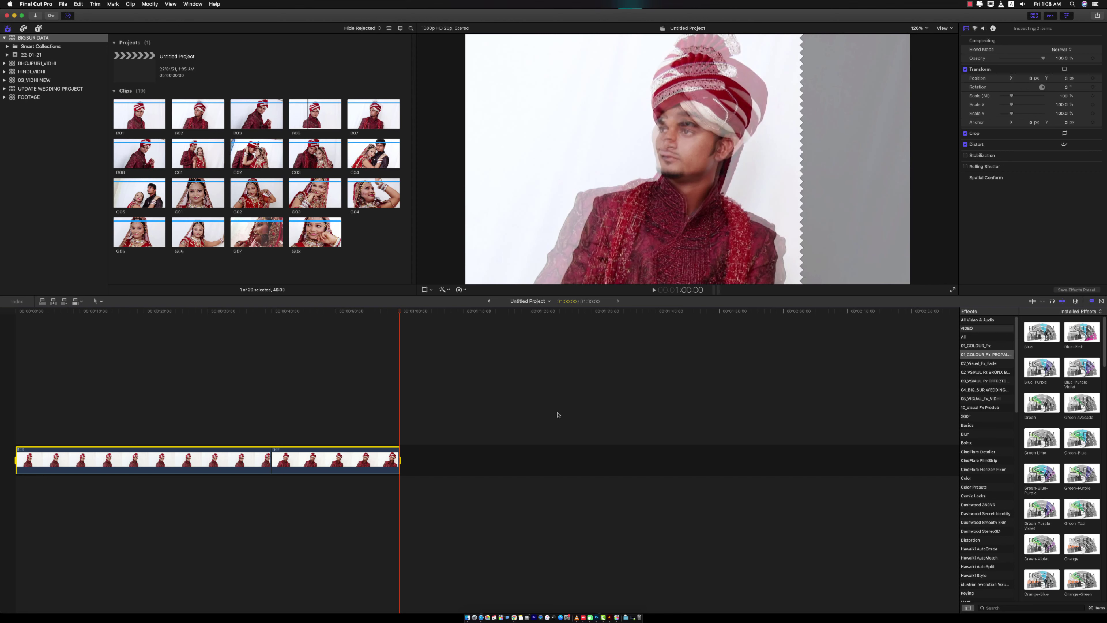
- Dismiss the share notification and remove the exported groom clips from the timeline
{"action": "left_click", "coordinate": [1087, 22]}
{"action": "left_click_drag", "start_coordinate": [680, 346], "coordinate": [56, 569]}
{"action": "key", "text": "Delete"}
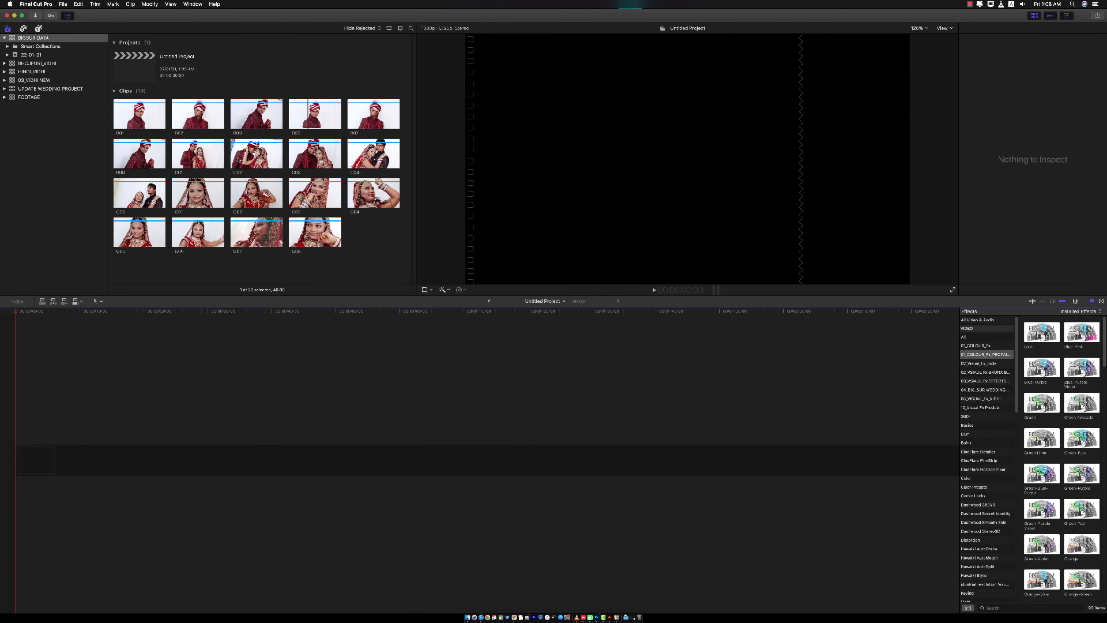
- Build the timeline from a couple clip followed by the C04 couple clip
{"action": "left_click", "coordinate": [238, 161]}
{"action": "key", "text": "e"}
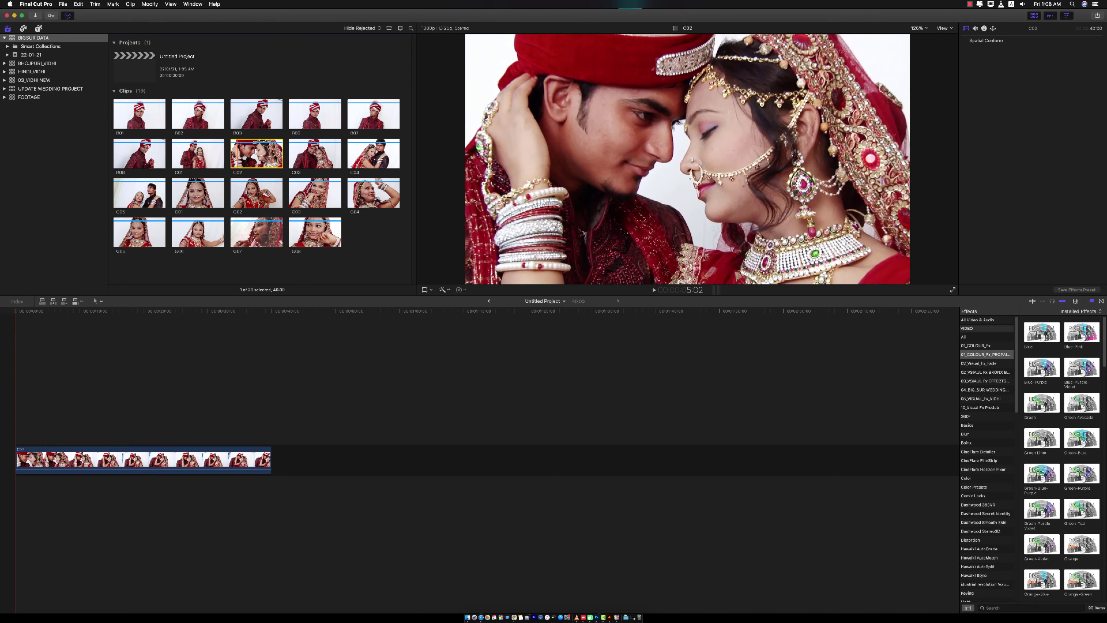
{"action": "left_click", "coordinate": [24, 381]}
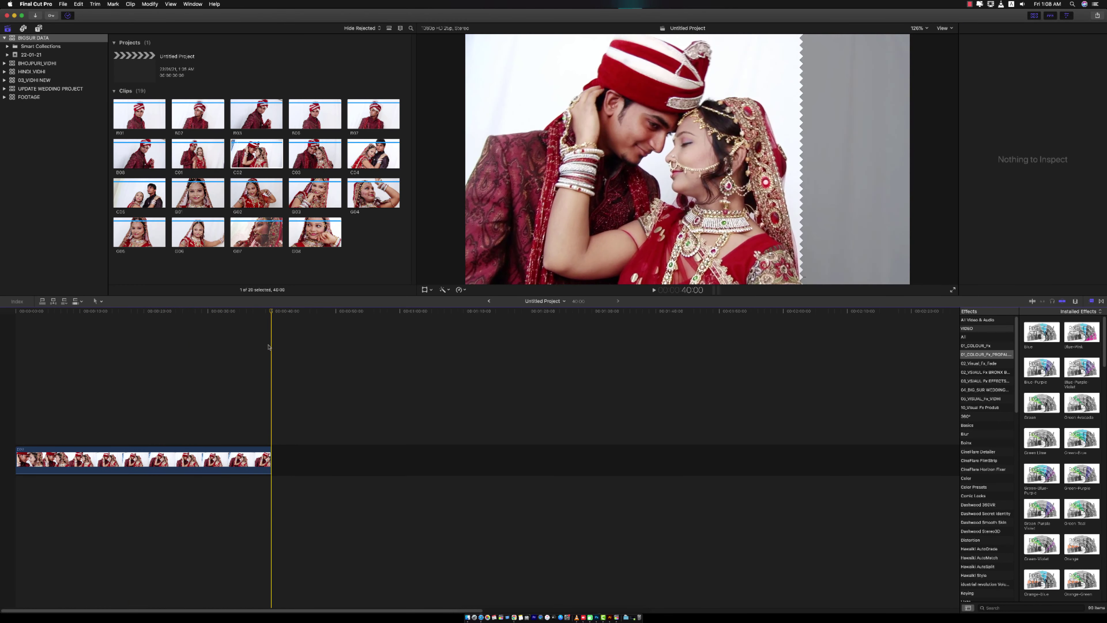
{"action": "left_click_drag", "start_coordinate": [374, 154], "coordinate": [418, 458]}
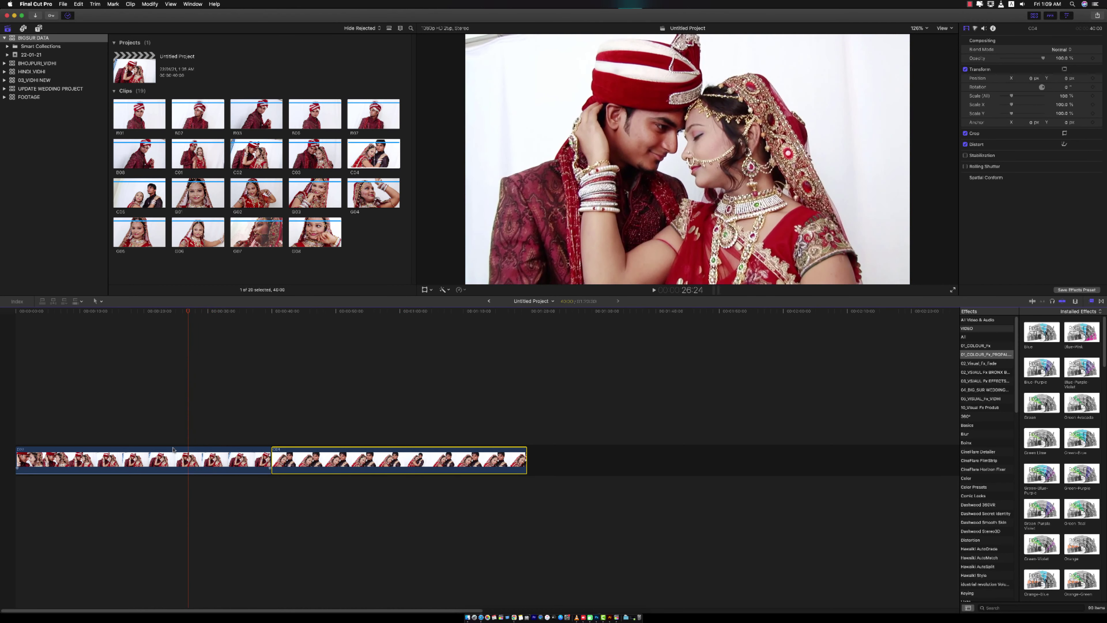
- Split the first couple clip at 26:24 and 29:15 to isolate a short section
{"action": "left_click", "coordinate": [188, 462]}
{"action": "key", "text": "cmd+b"}
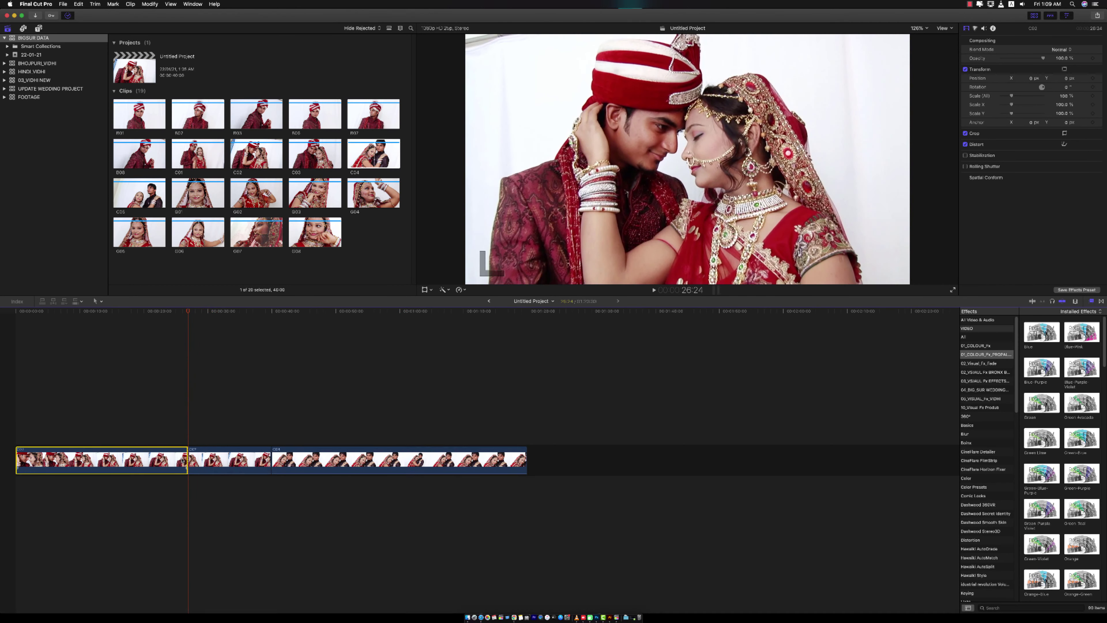
{"action": "key", "text": "cmd+="}
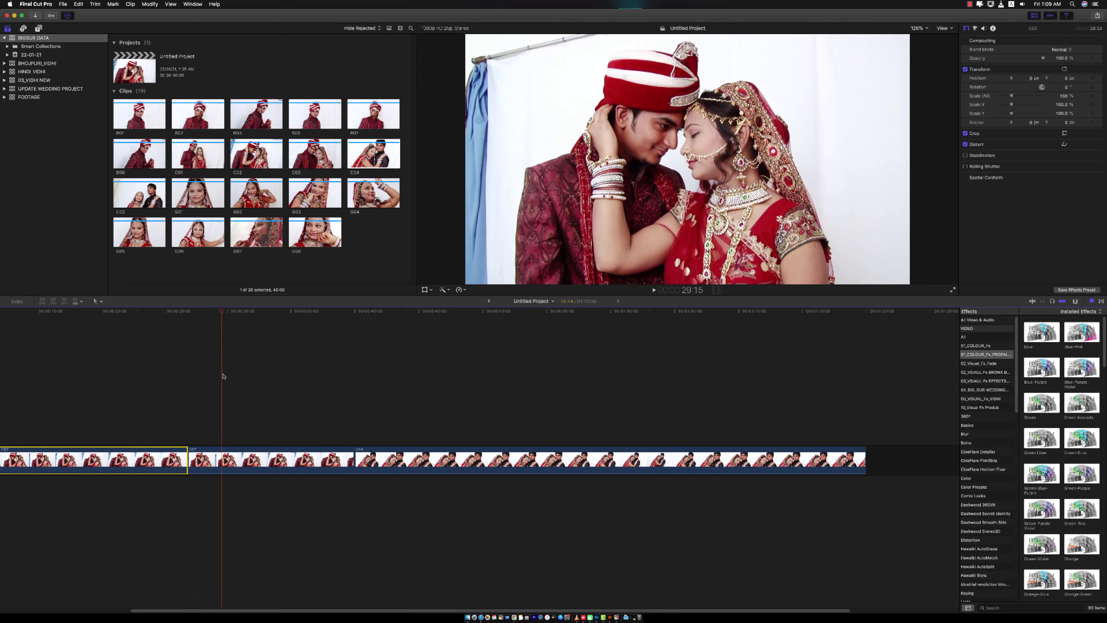
{"action": "left_click", "coordinate": [223, 460]}
{"action": "key", "text": "super+b"}
{"action": "left_click", "coordinate": [209, 428]}
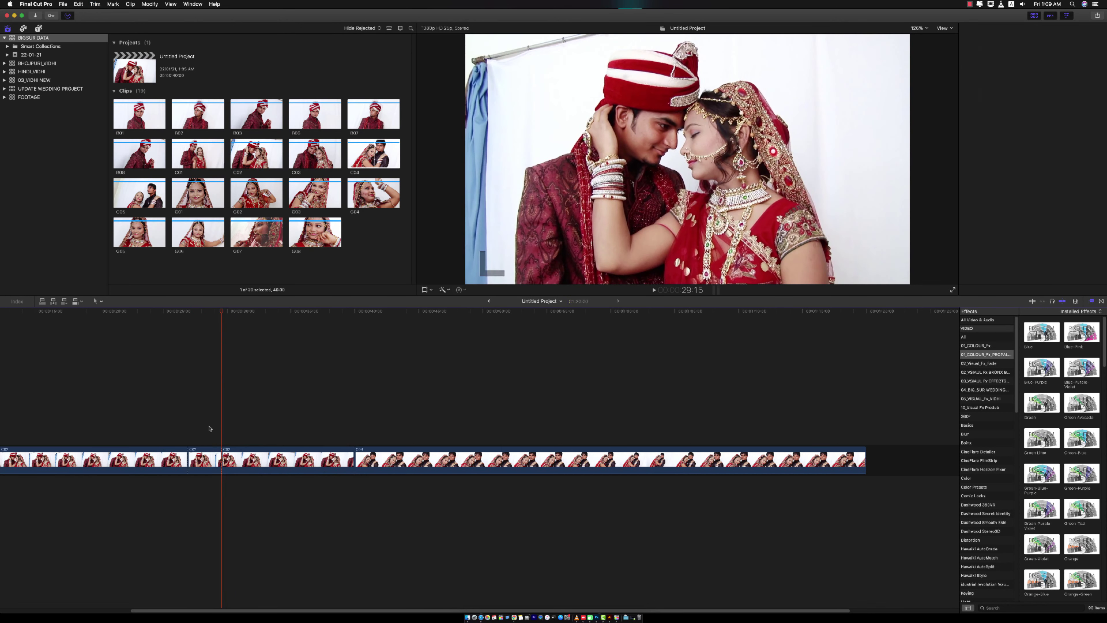
- Slow the isolated section with the retime editor, stretching it to about 9.5 seconds, and hide the editor
{"action": "left_click", "coordinate": [207, 460]}
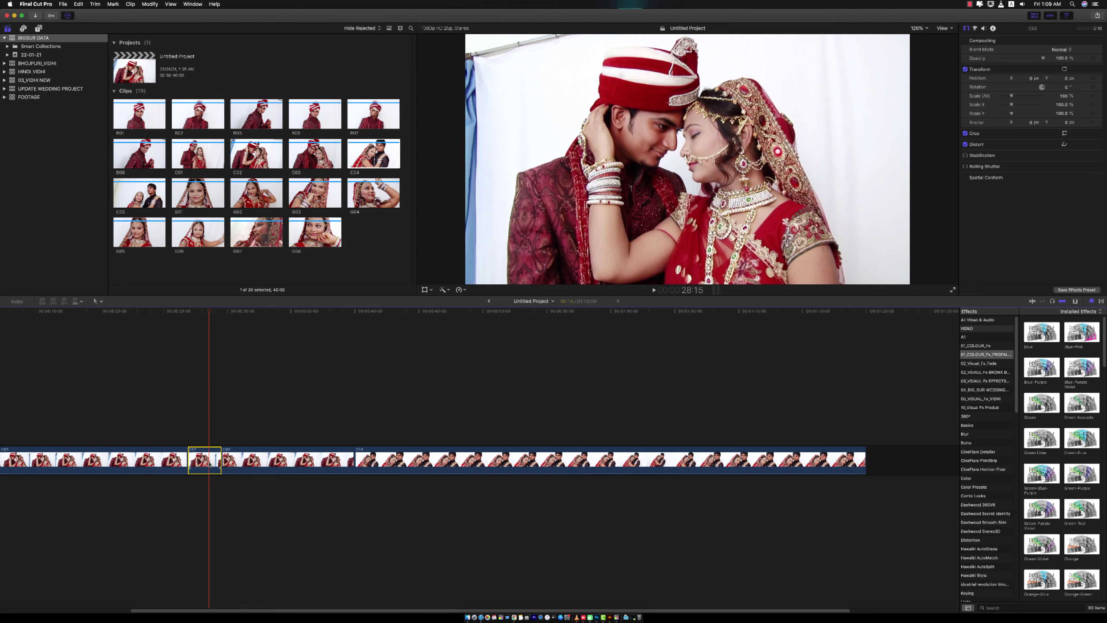
{"action": "key", "text": "super+r"}
{"action": "left_click_drag", "start_coordinate": [222, 443], "coordinate": [309, 444]}
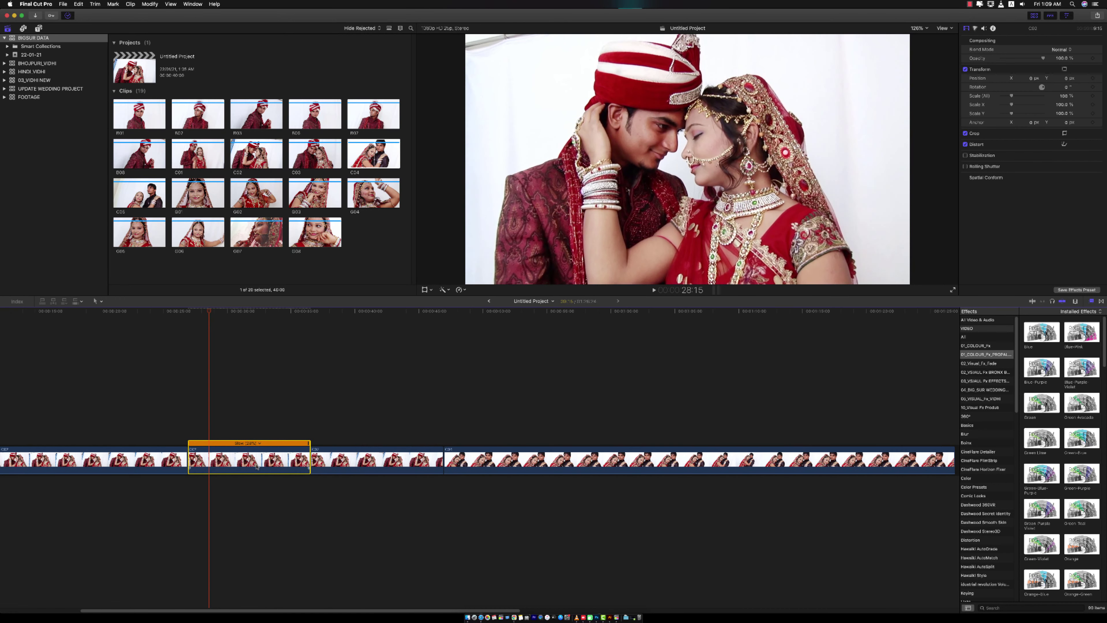
{"action": "left_click", "coordinate": [231, 344]}
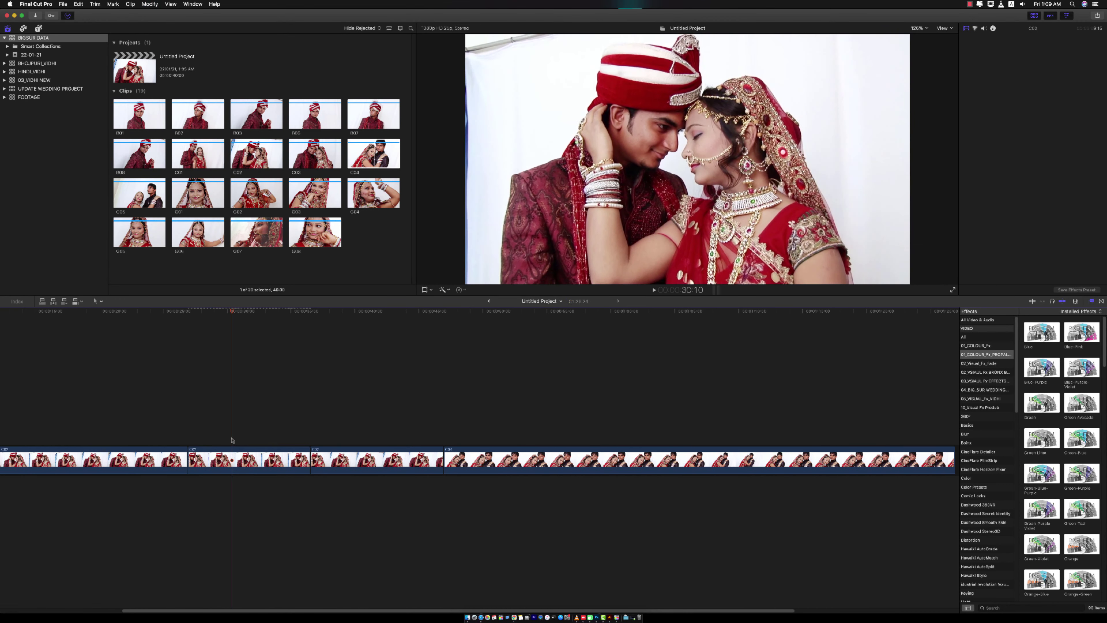
- Scrub through the slowed section and set its retiming video quality to Optical Flow
{"action": "left_click_drag", "start_coordinate": [228, 314], "coordinate": [271, 327]}
{"action": "left_click", "coordinate": [237, 463]}
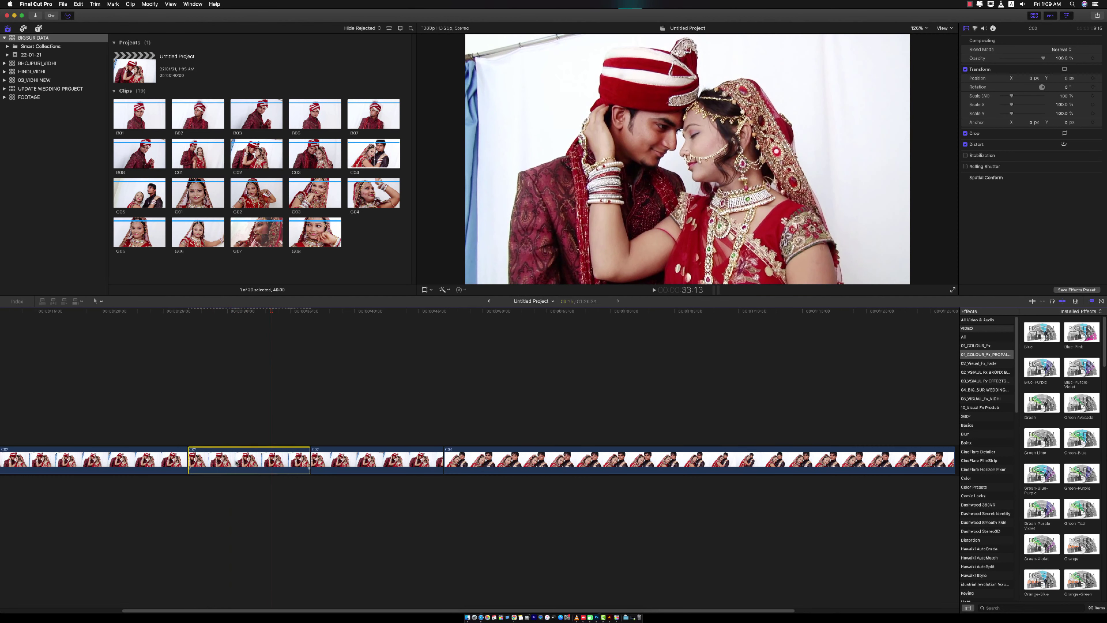
{"action": "left_click", "coordinate": [462, 290]}
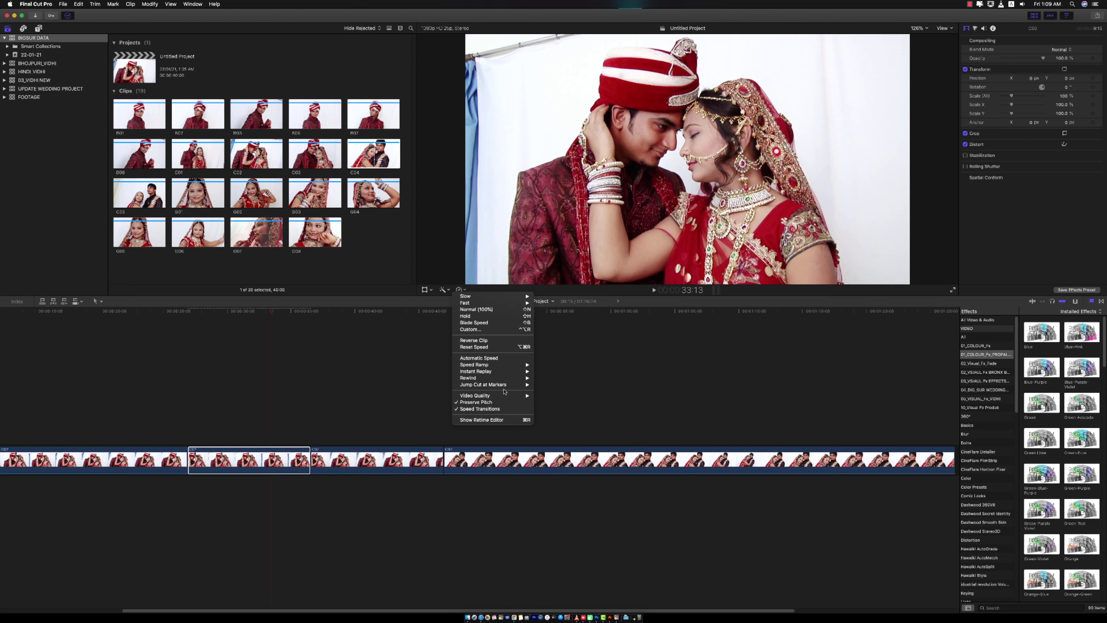
{"action": "mouse_move", "coordinate": [501, 395]}
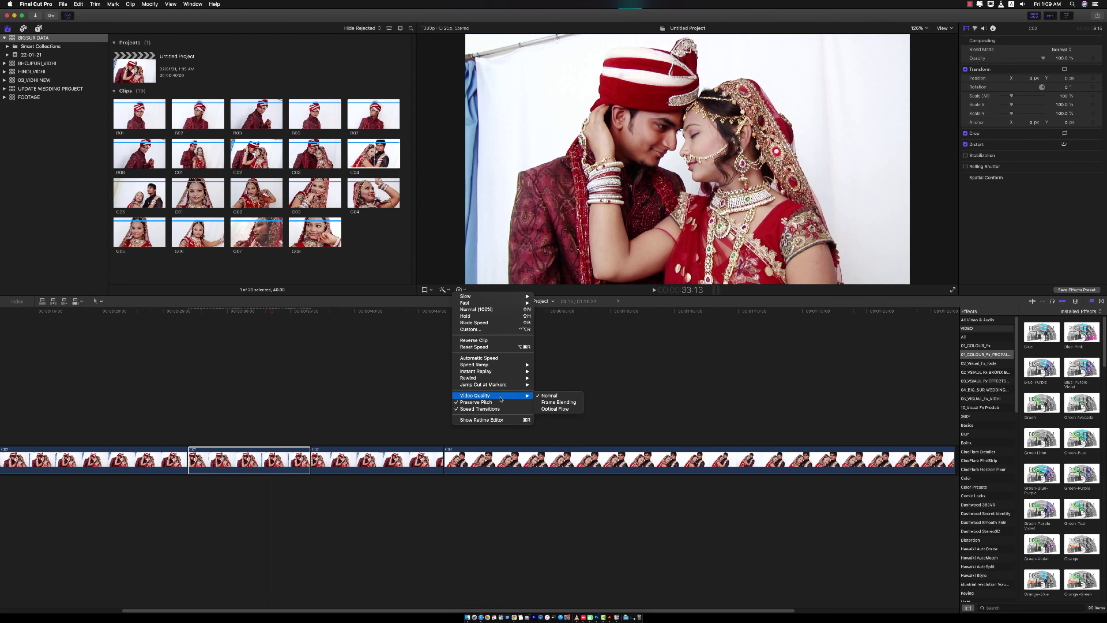
{"action": "left_click", "coordinate": [562, 409]}
{"action": "left_click", "coordinate": [296, 418]}
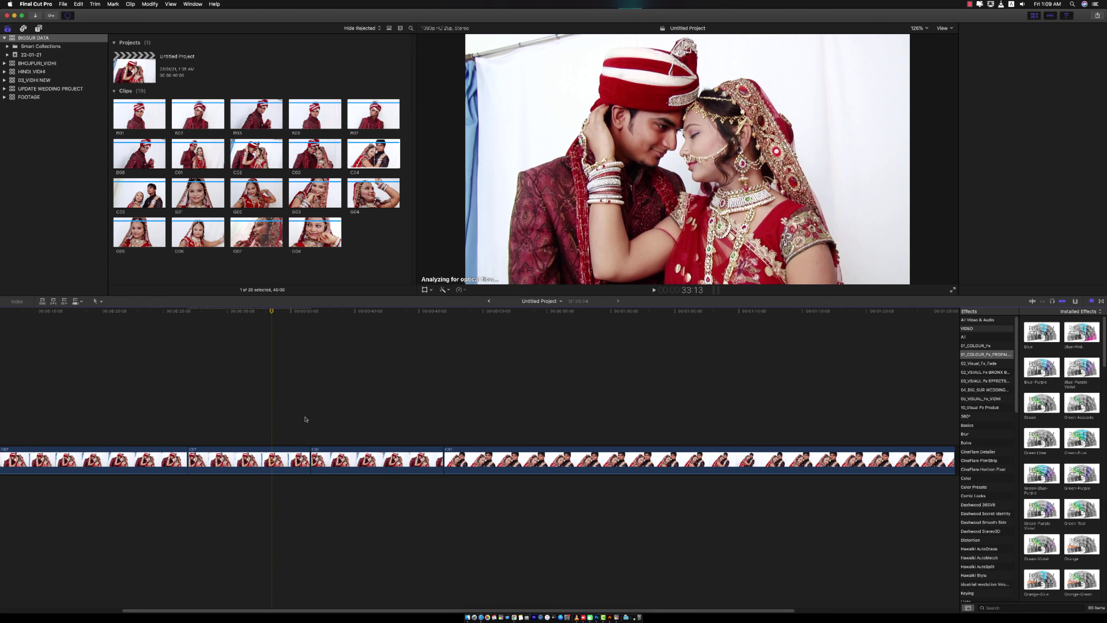
{"action": "key", "text": "space"}
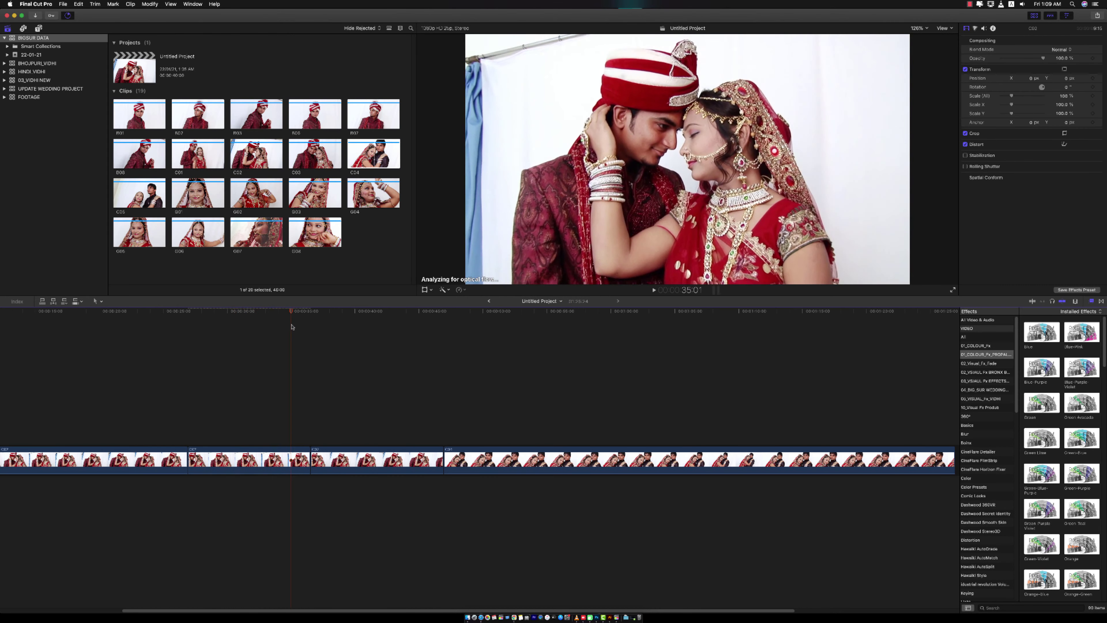
- Cut the C04 couple clip at exactly 1:00:00 and delete the part after the cut
{"action": "key", "text": "super+minus"}
{"action": "key", "text": "super+minus"}
{"action": "left_click_drag", "start_coordinate": [101, 311], "coordinate": [0, 331]}
{"action": "left_click", "coordinate": [16, 460]}
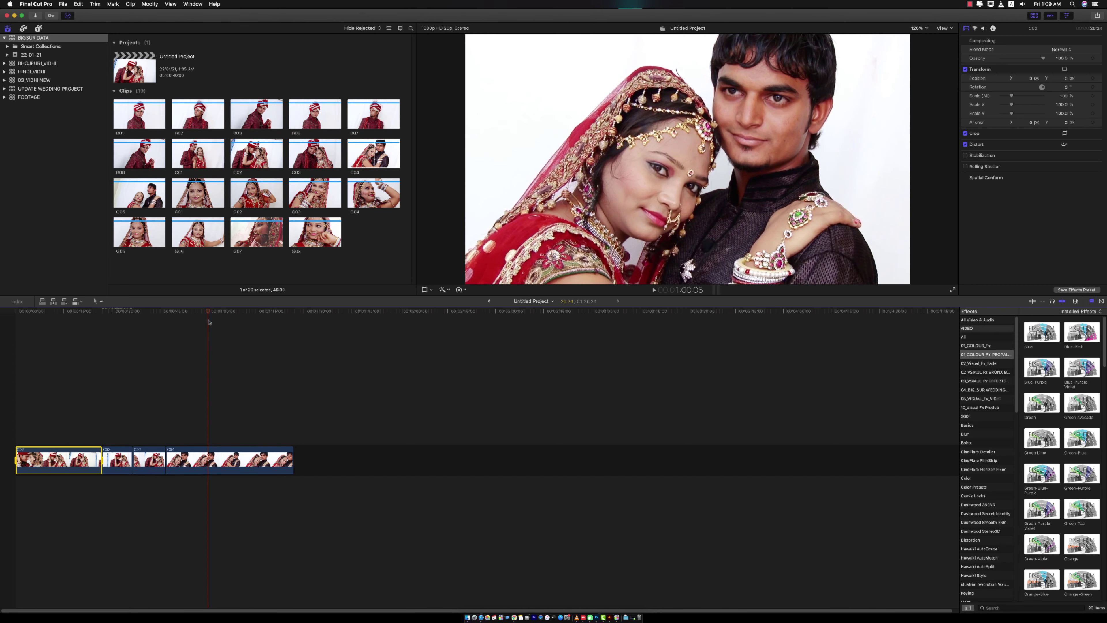
{"action": "key", "text": "Left"}
{"action": "key", "text": "Left"}
{"action": "key", "text": "Left"}
{"action": "key", "text": "Left"}
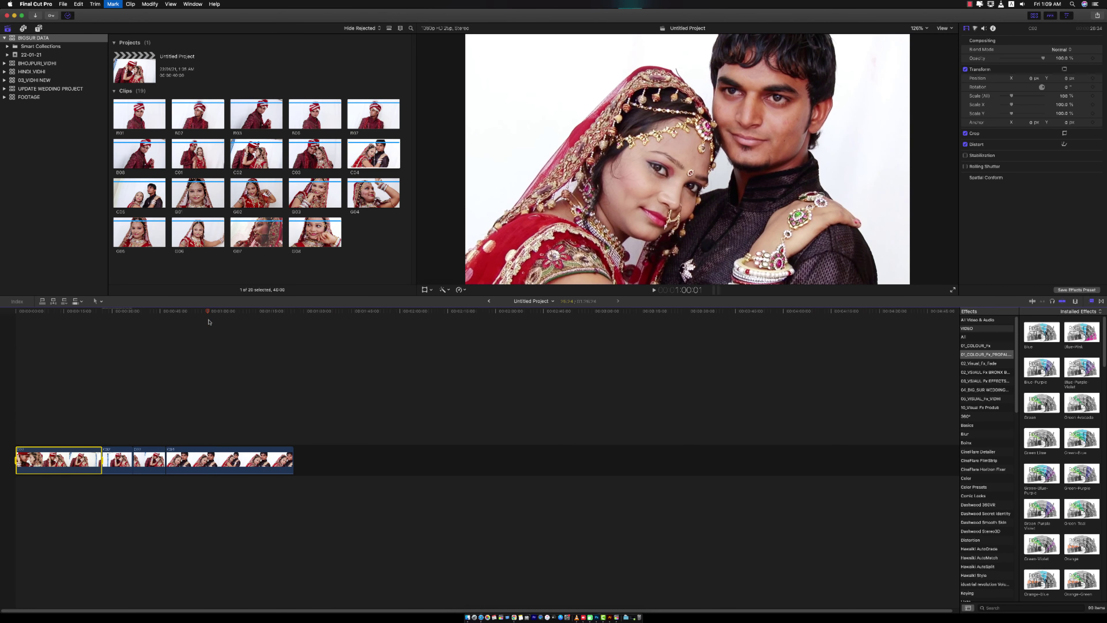
{"action": "key", "text": "Left"}
{"action": "key", "text": "c"}
{"action": "key", "text": "super+b"}
{"action": "left_click_drag", "start_coordinate": [239, 418], "coordinate": [286, 516]}
{"action": "key", "text": "Delete"}
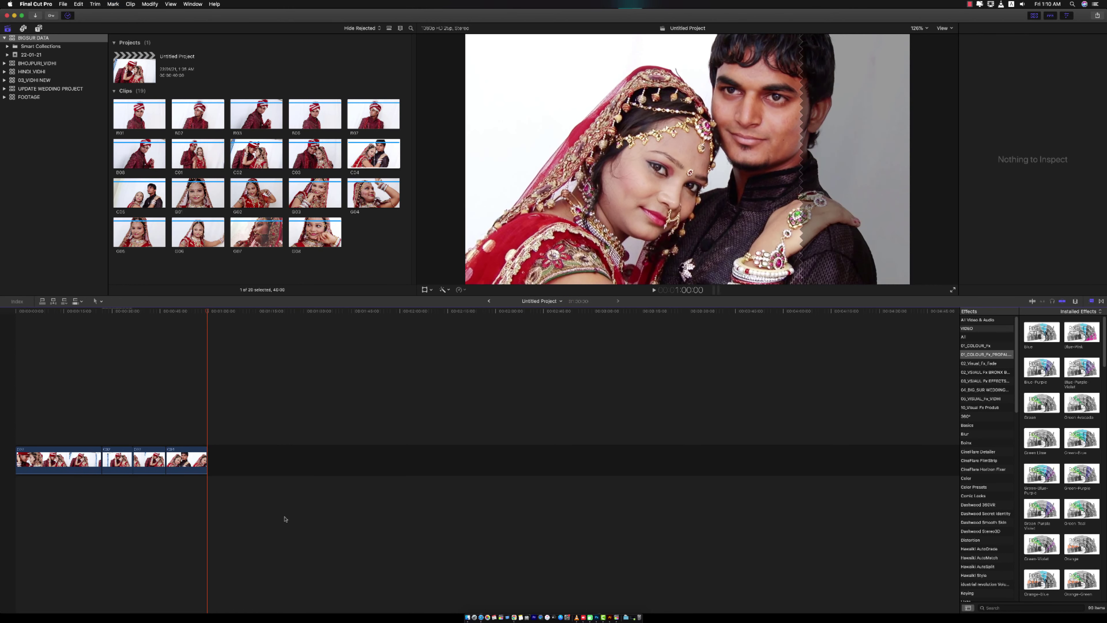
- Export the whole couple timeline as a master file to the FOOTAGE folder, replacing the existing Couple_2.mov
{"action": "key", "text": "cmd+a"}
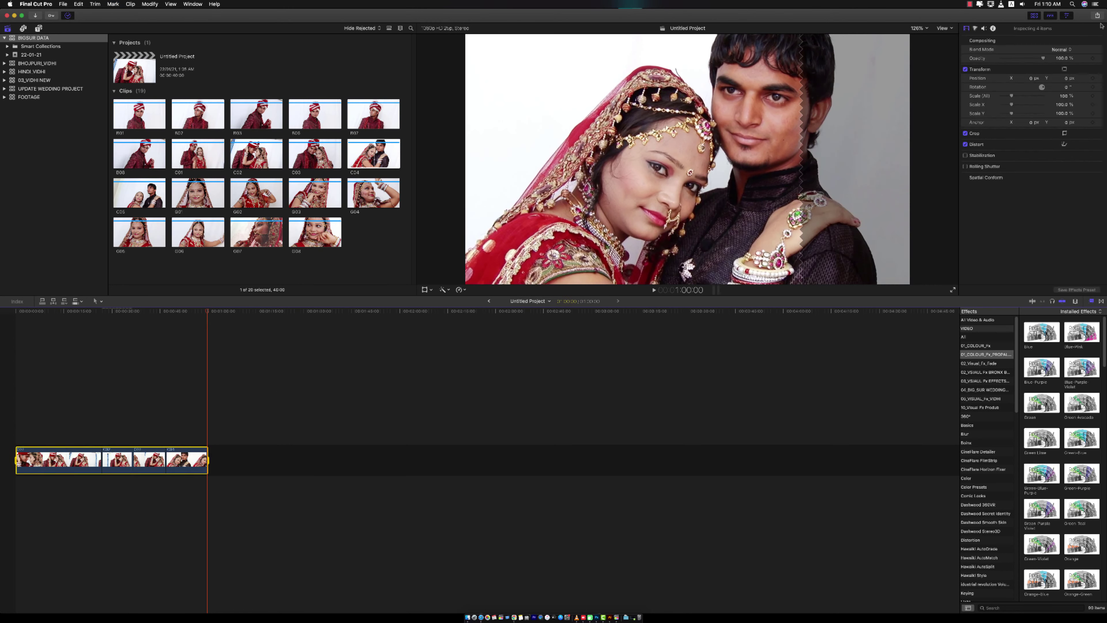
{"action": "left_click", "coordinate": [1098, 16]}
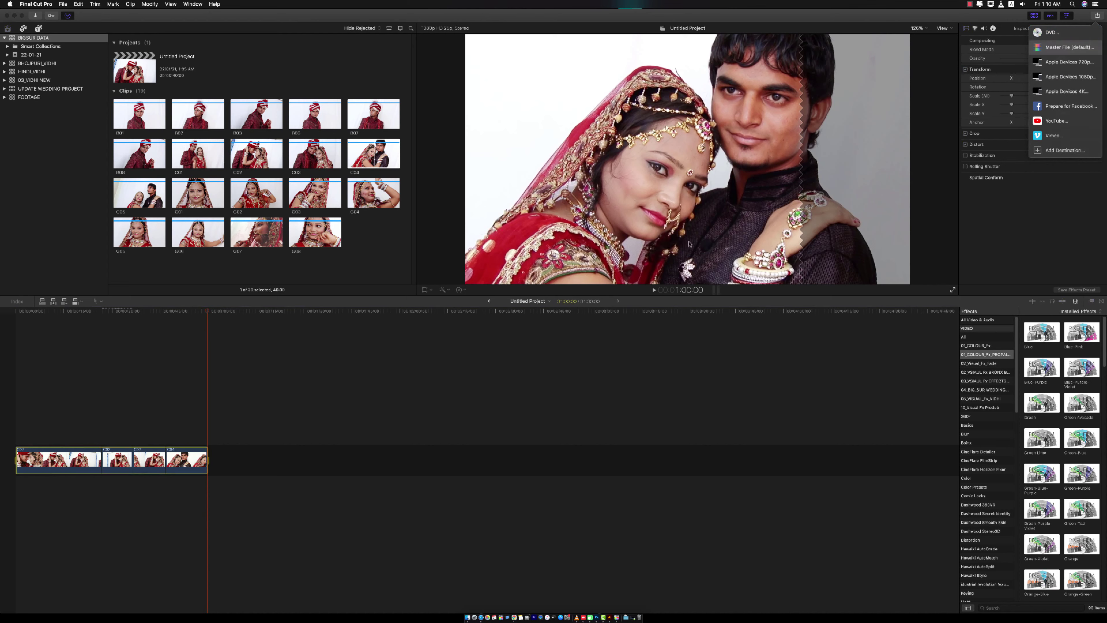
{"action": "key", "text": "Return"}
{"action": "left_click", "coordinate": [682, 275]}
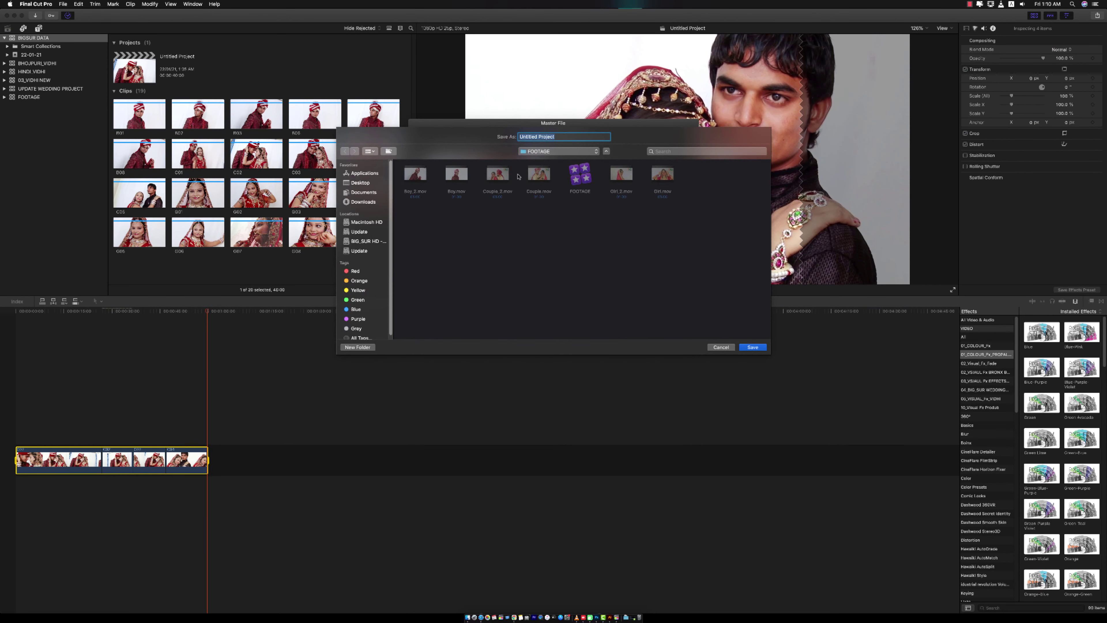
{"action": "left_click", "coordinate": [500, 175]}
{"action": "left_click", "coordinate": [745, 347]}
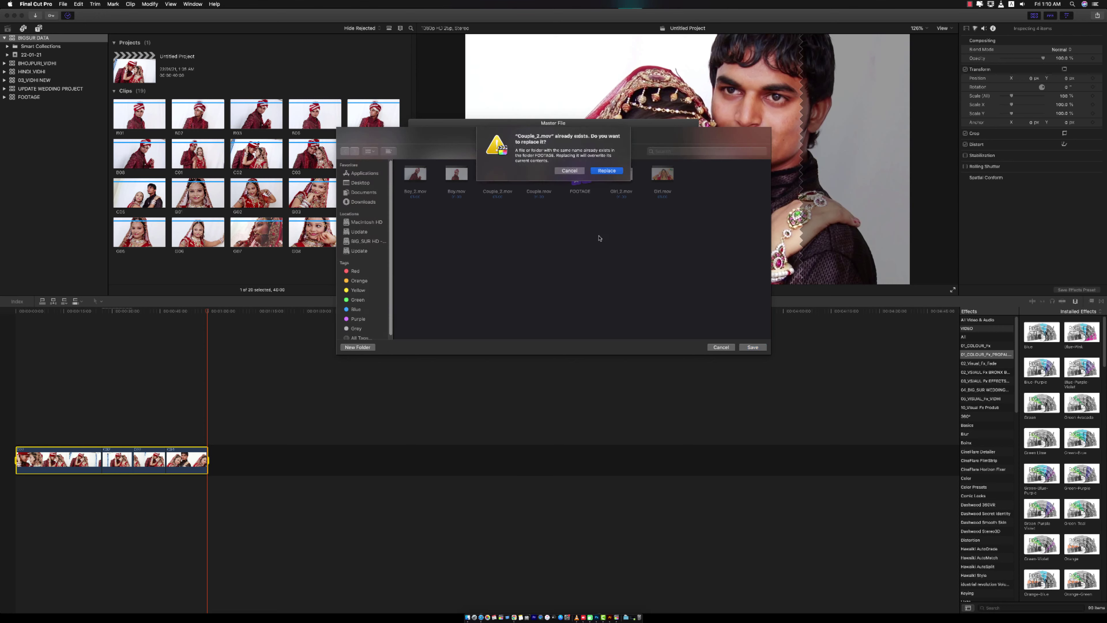
{"action": "left_click", "coordinate": [598, 171]}
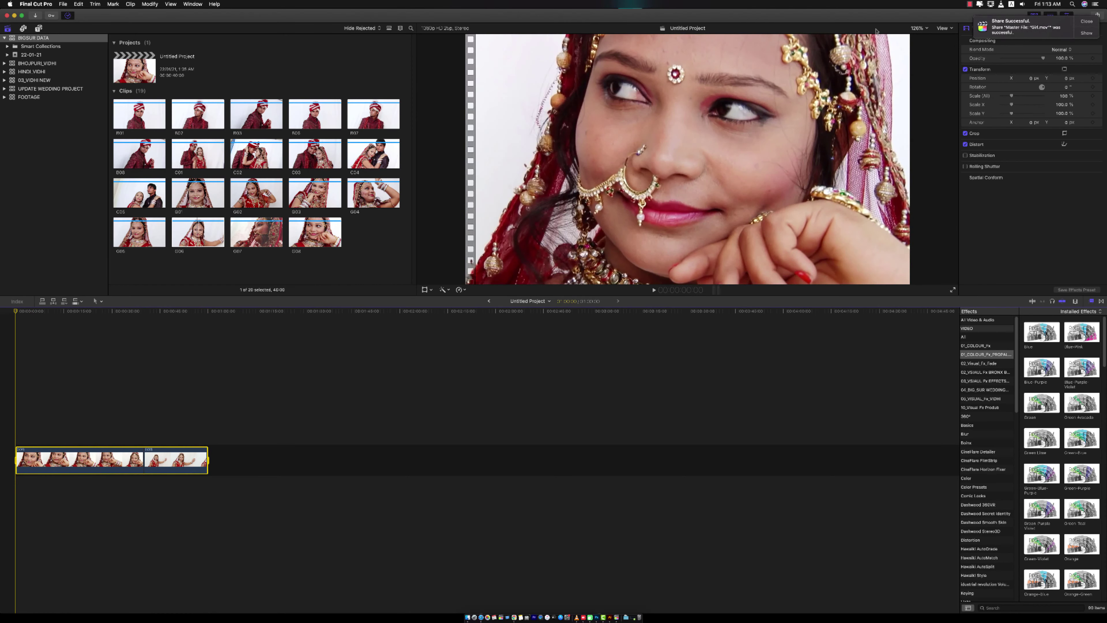
- Dismiss the share notification, leave Final Cut Pro for the desktop and open the FOOTAGE folder there
{"action": "left_click", "coordinate": [1086, 21]}
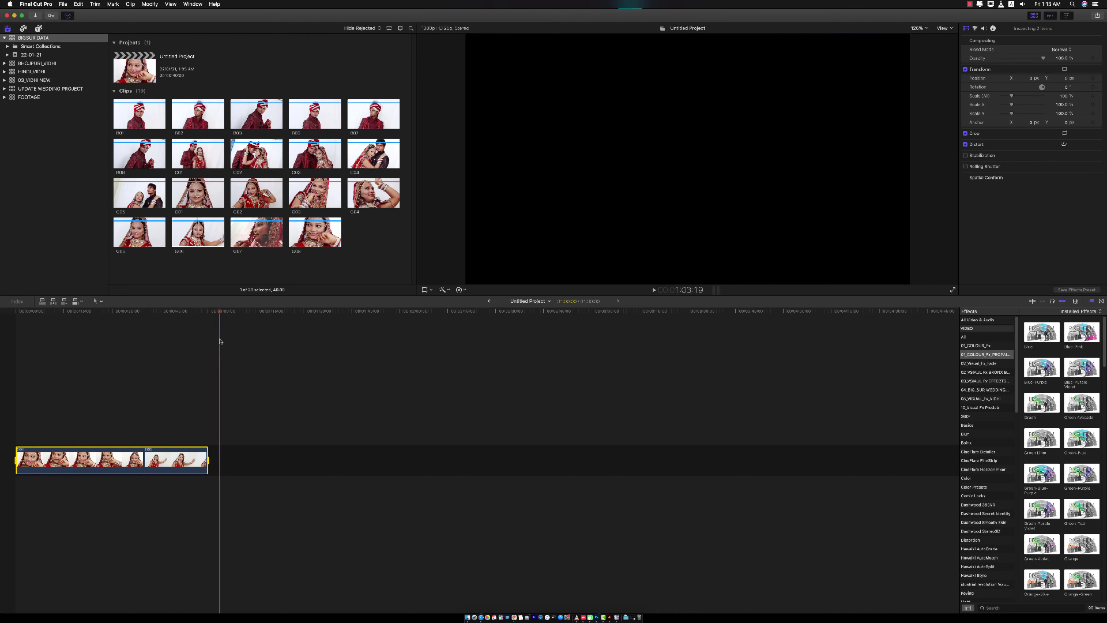
{"action": "left_click", "coordinate": [53, 134]}
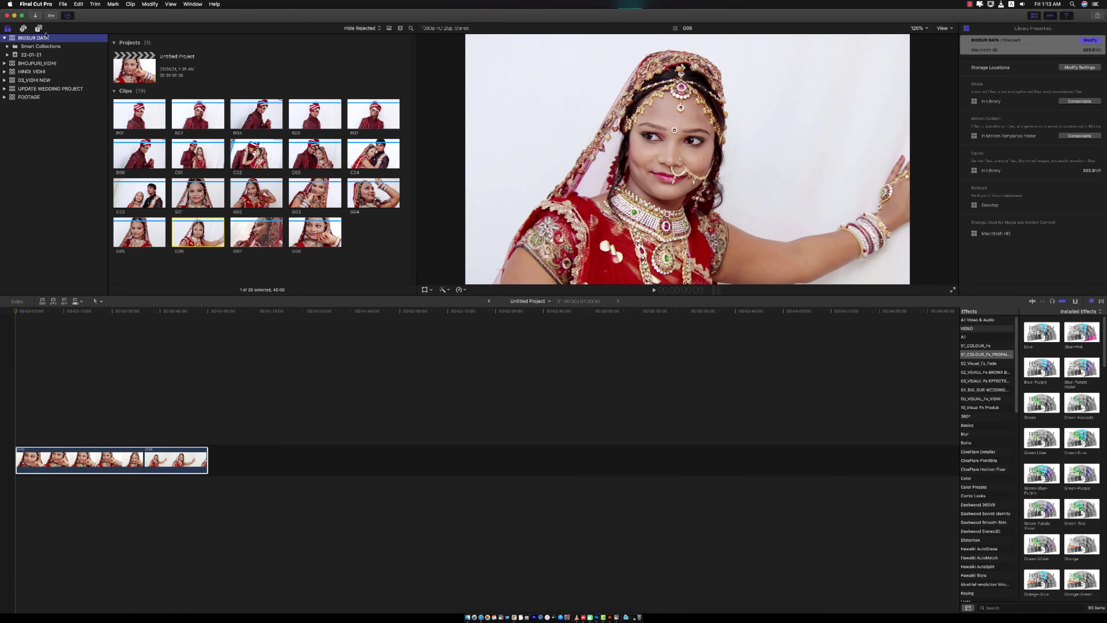
{"action": "left_click", "coordinate": [39, 4]}
{"action": "left_click", "coordinate": [42, 103]}
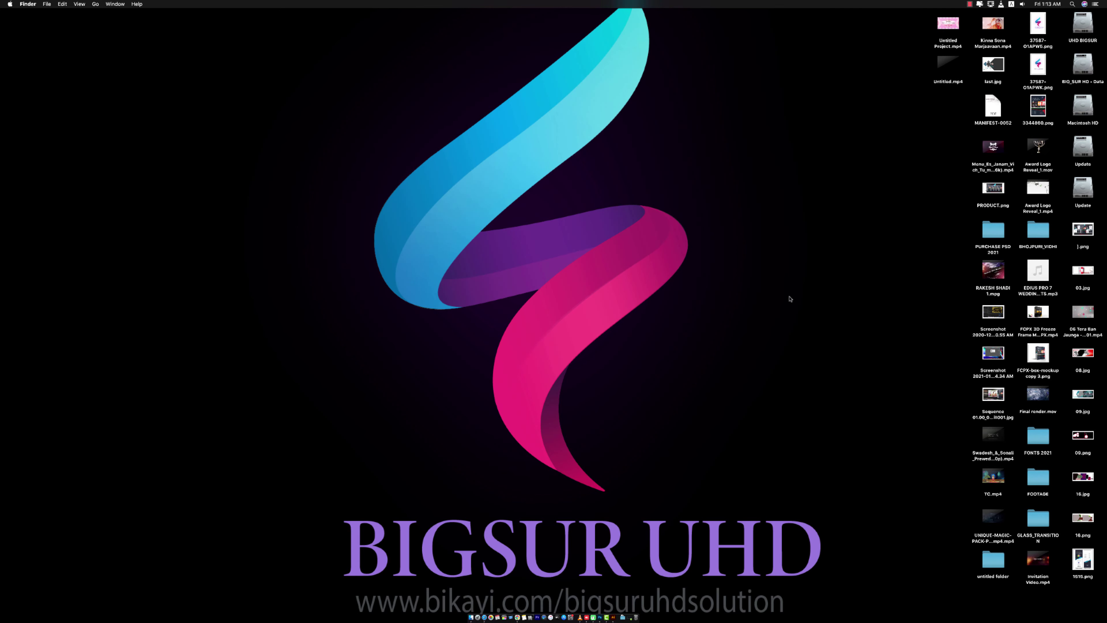
{"action": "double_click", "coordinate": [1038, 480]}
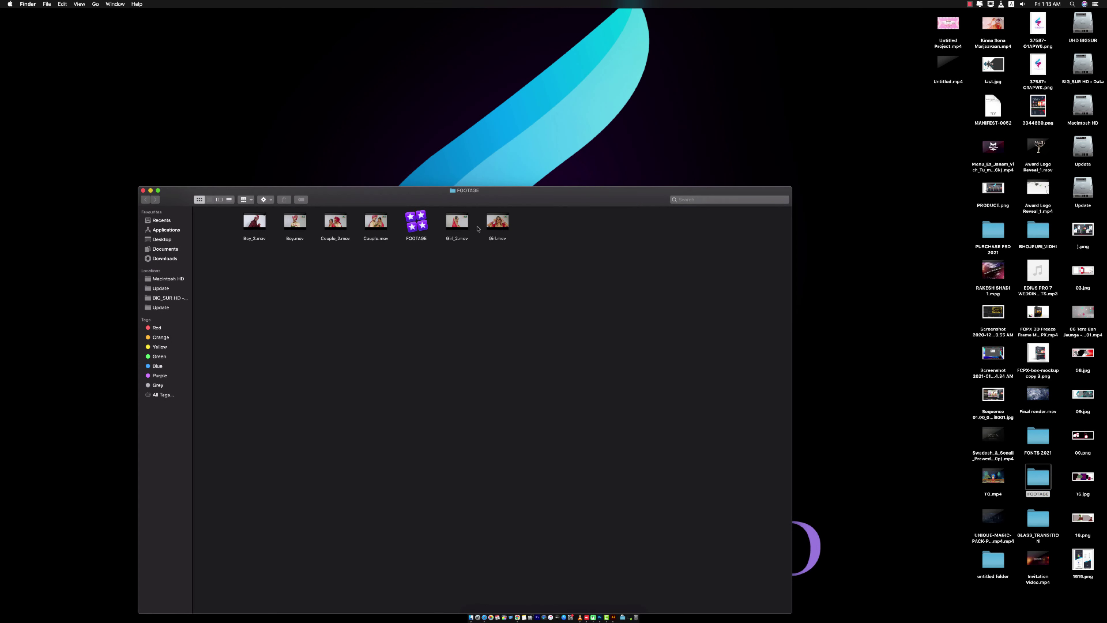
- Clean up the items in the desktop FOOTAGE folder by name
{"action": "right_click", "coordinate": [340, 295]}
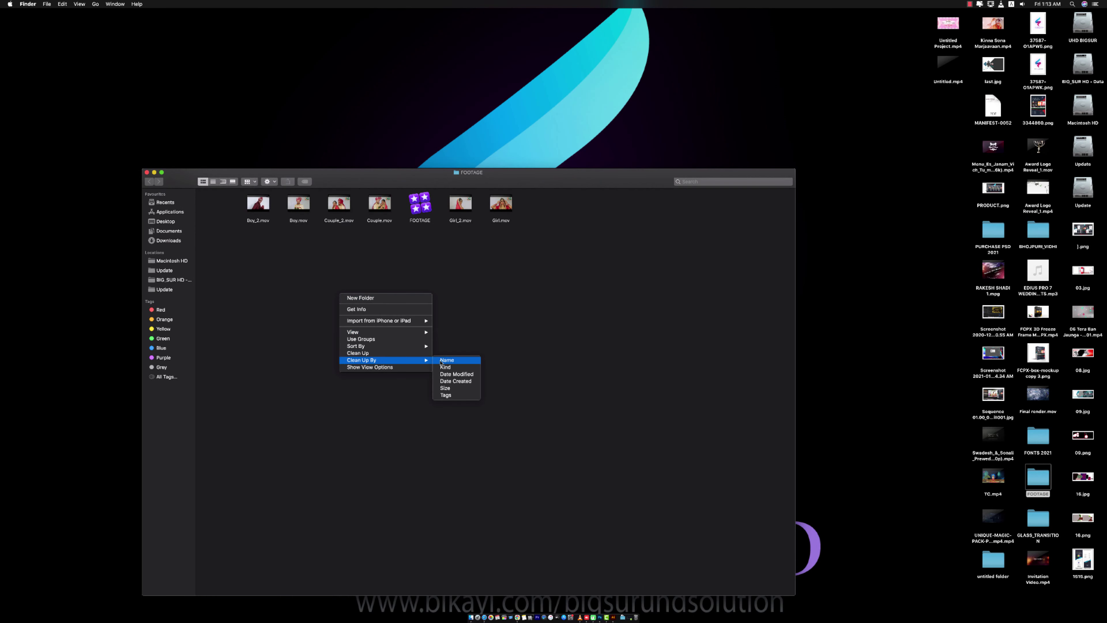
{"action": "left_click", "coordinate": [445, 361]}
{"action": "right_click", "coordinate": [377, 325]}
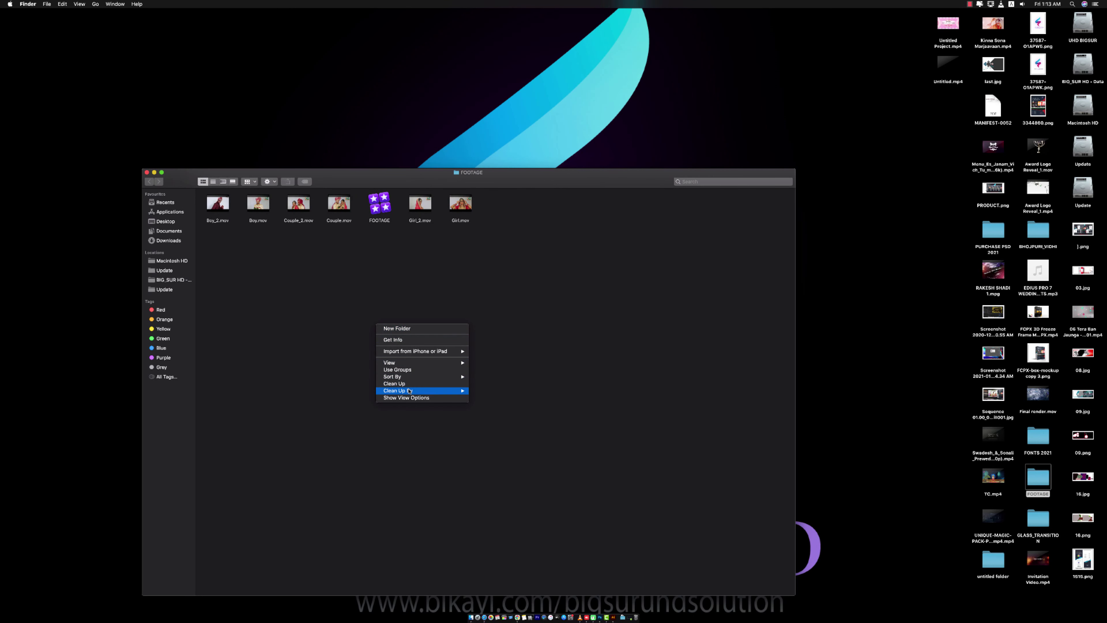
{"action": "left_click", "coordinate": [484, 391]}
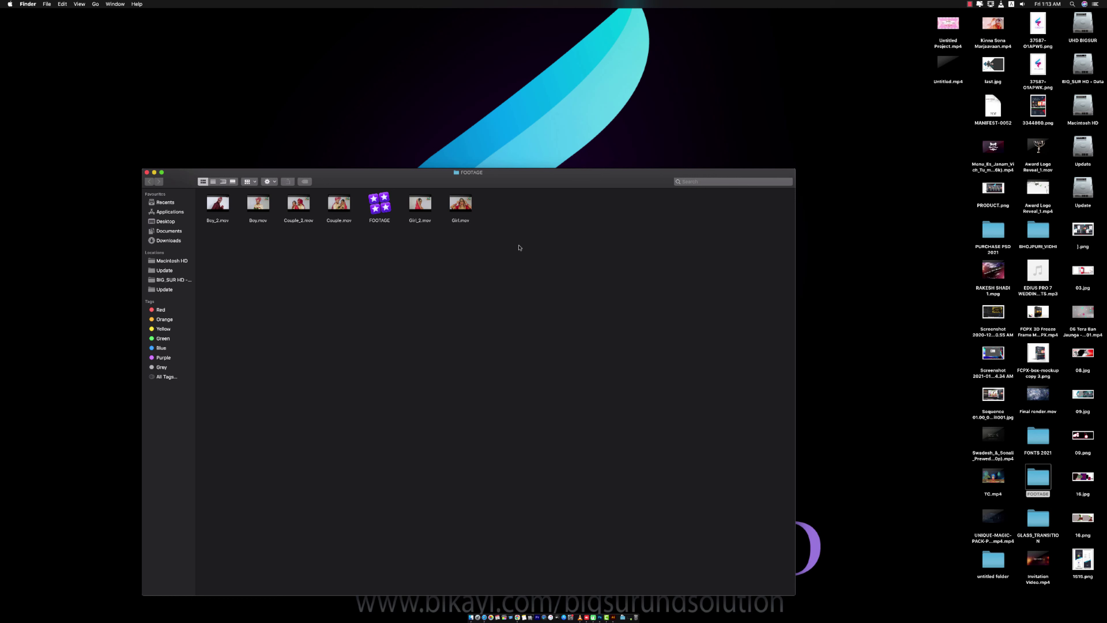
- Copy all seven items in the desktop FOOTAGE folder, including the Boy, Couple and Girl movies and the FOOTAGE library
{"action": "left_click_drag", "start_coordinate": [528, 239], "coordinate": [214, 203]}
{"action": "right_click", "coordinate": [213, 203]}
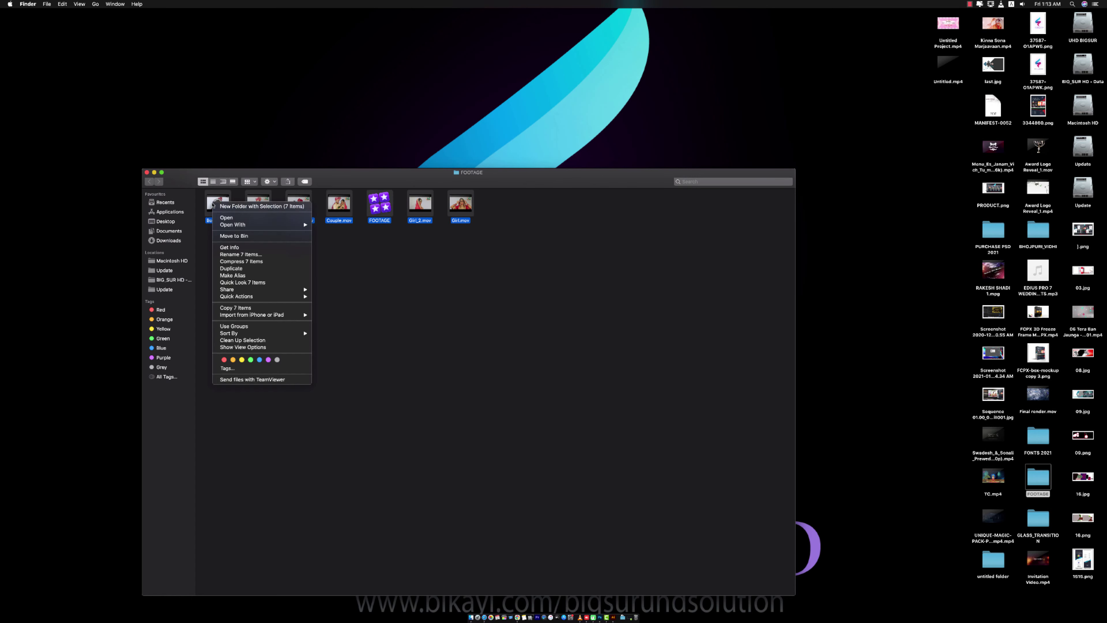
{"action": "left_click", "coordinate": [385, 338]}
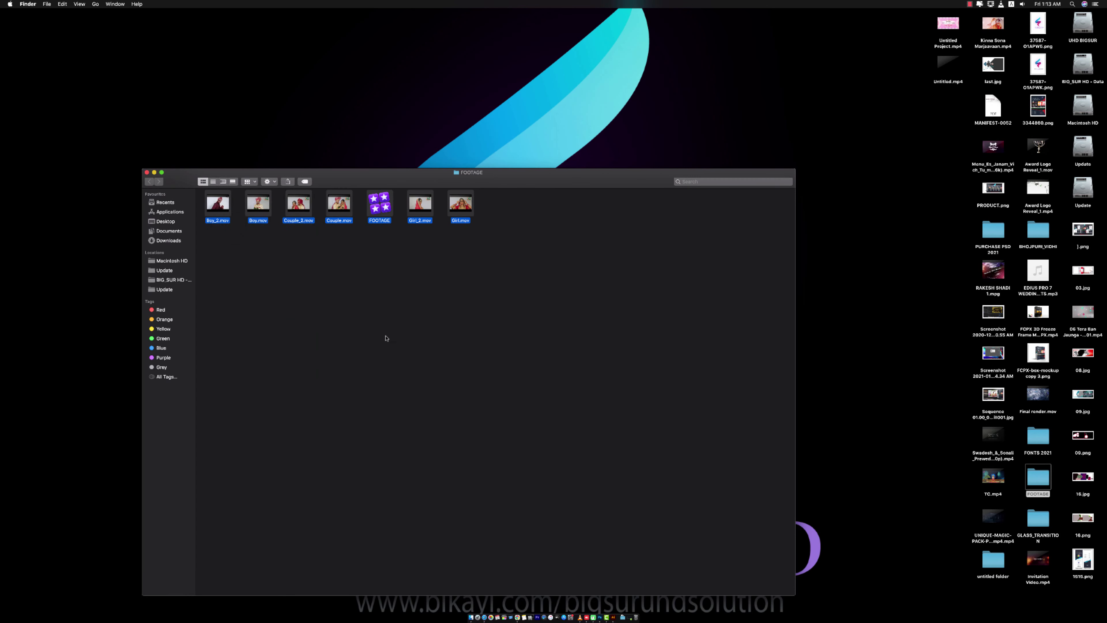
- Paste the seven copied items into the FOOTAGE folder on Macintosh HD
{"action": "left_click", "coordinate": [169, 261]}
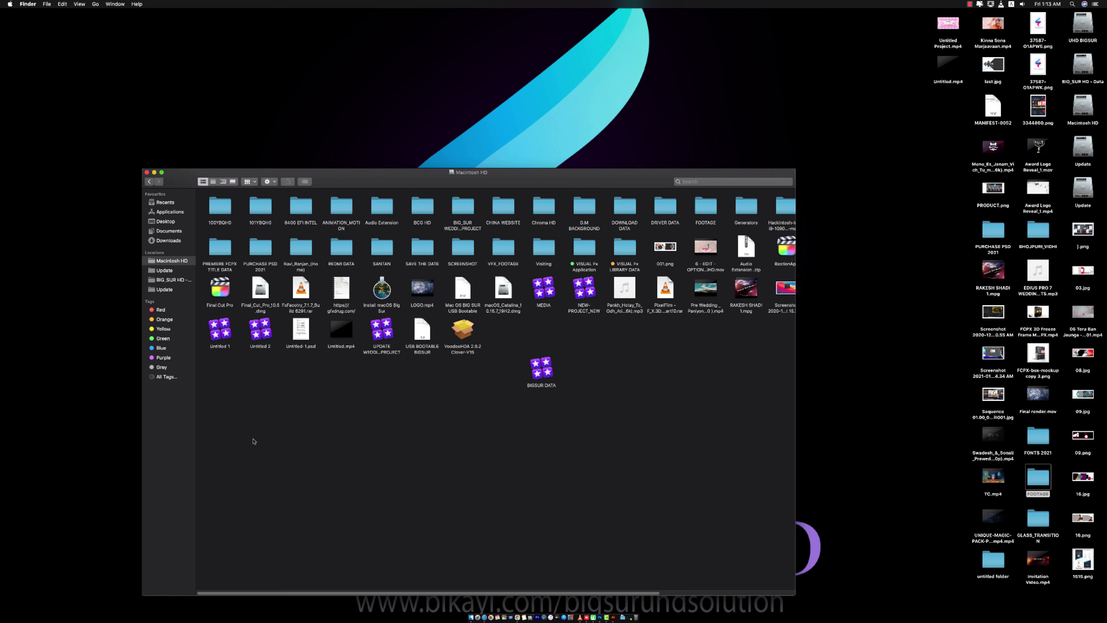
{"action": "double_click", "coordinate": [705, 205]}
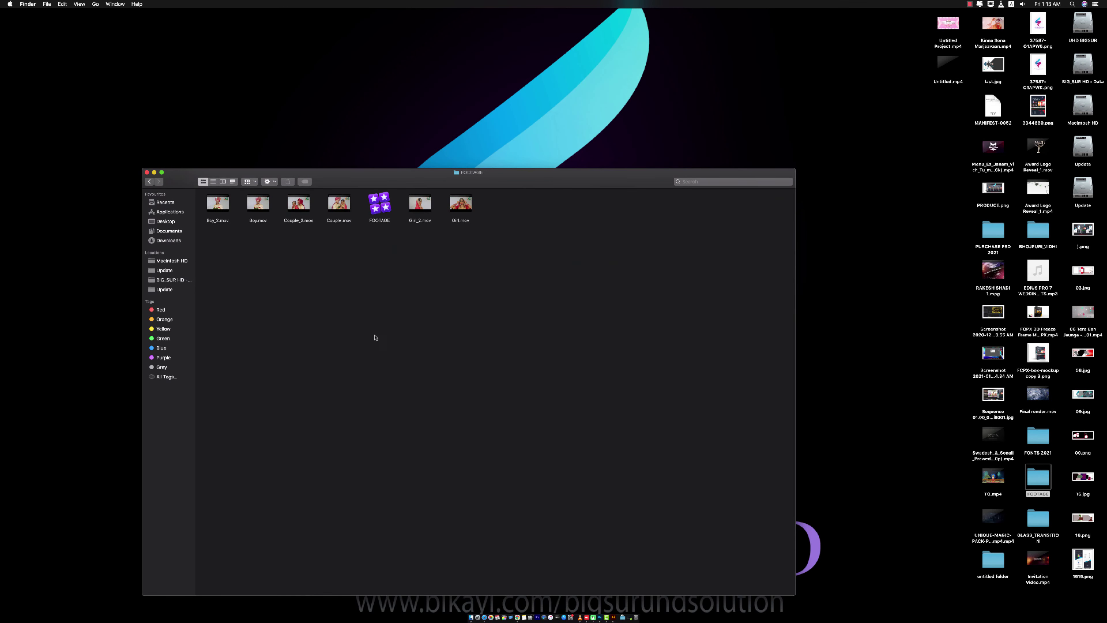
{"action": "right_click", "coordinate": [352, 302]}
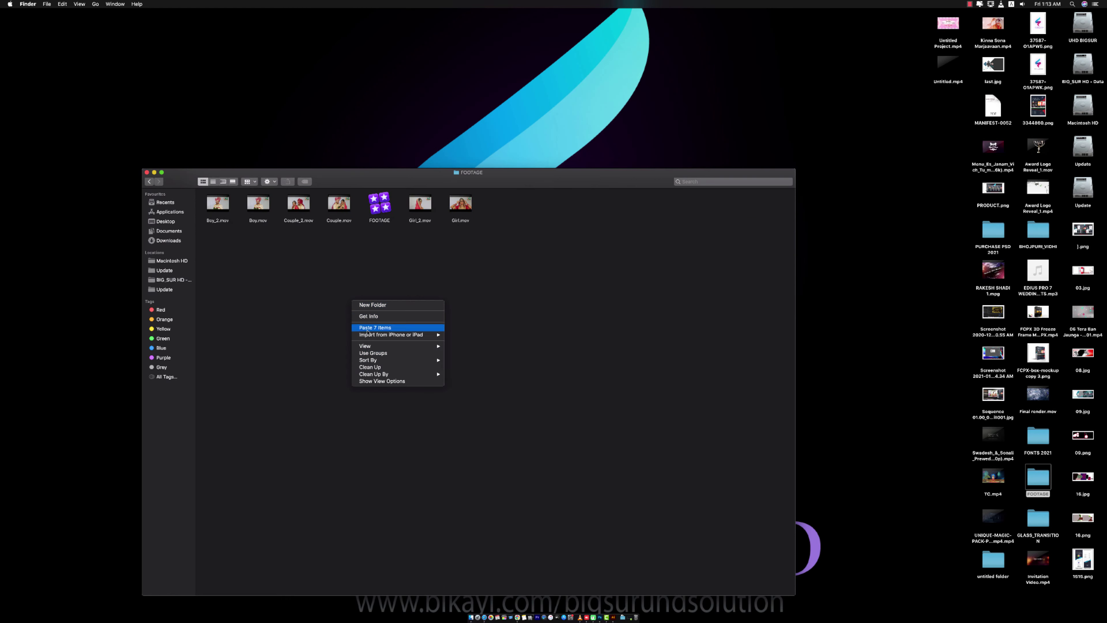
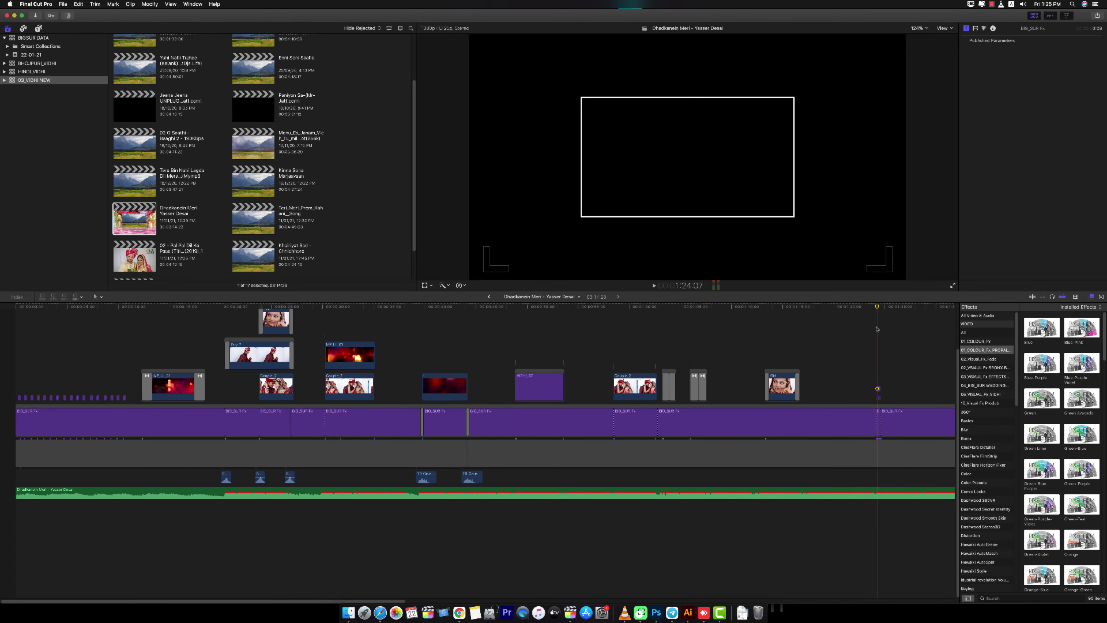
- Select and copy every clip in the Dhadkanein Meri - Yasser Desai project timeline
{"action": "left_click_drag", "start_coordinate": [273, 600], "coordinate": [466, 541]}
{"action": "key", "text": "super+minus"}
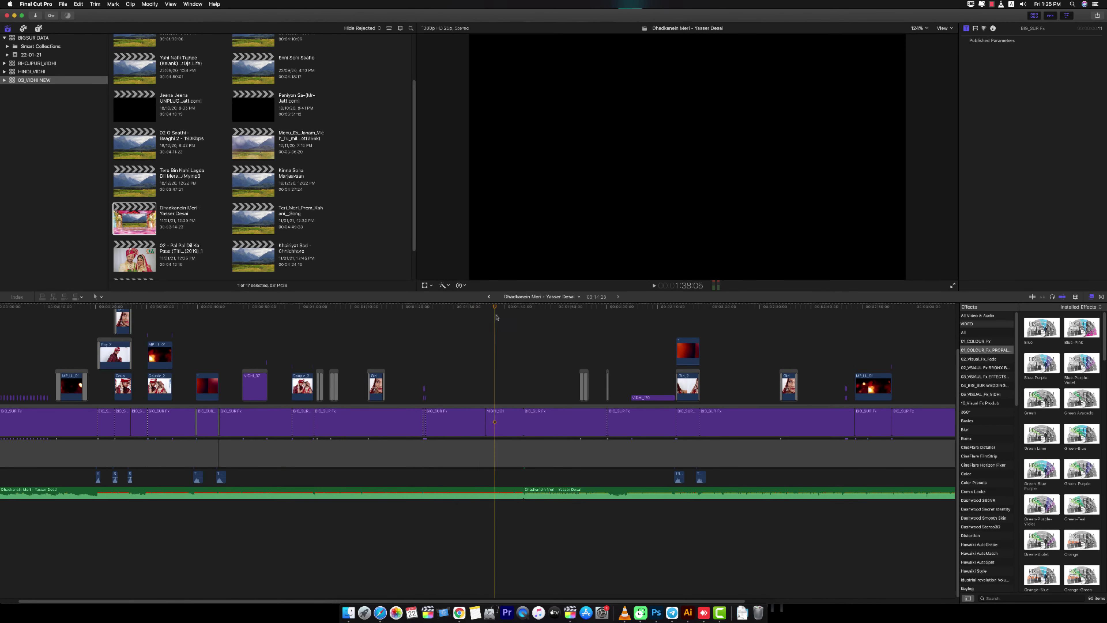
{"action": "left_click_drag", "start_coordinate": [499, 308], "coordinate": [500, 307]}
{"action": "key", "text": "super+a"}
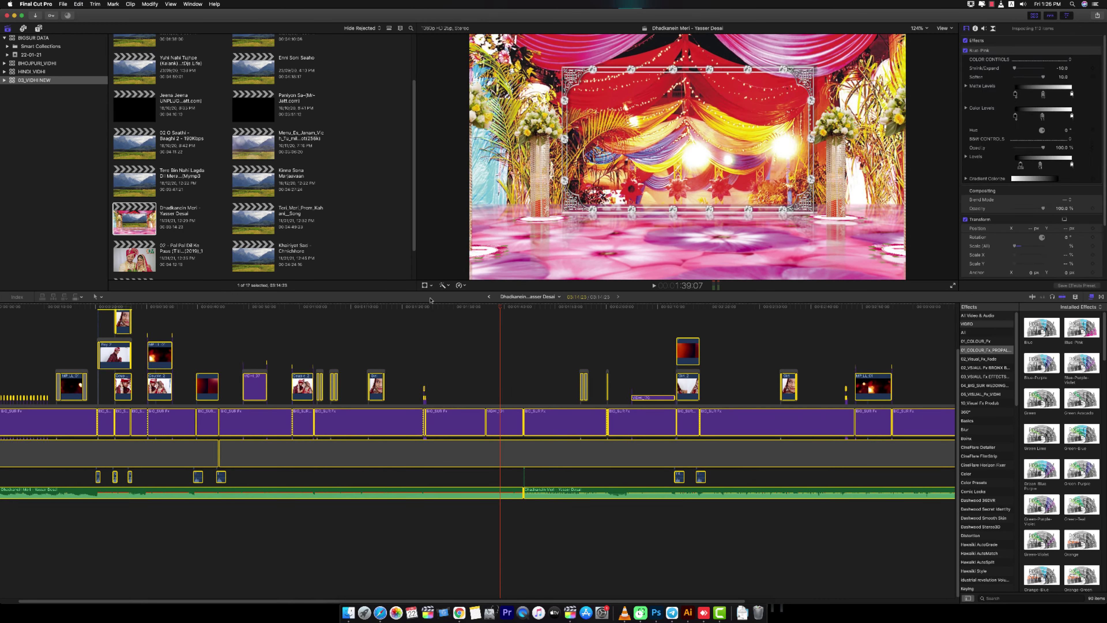
{"action": "key", "text": "super+c"}
{"action": "key", "text": "super+c"}
{"action": "left_click", "coordinate": [427, 347]}
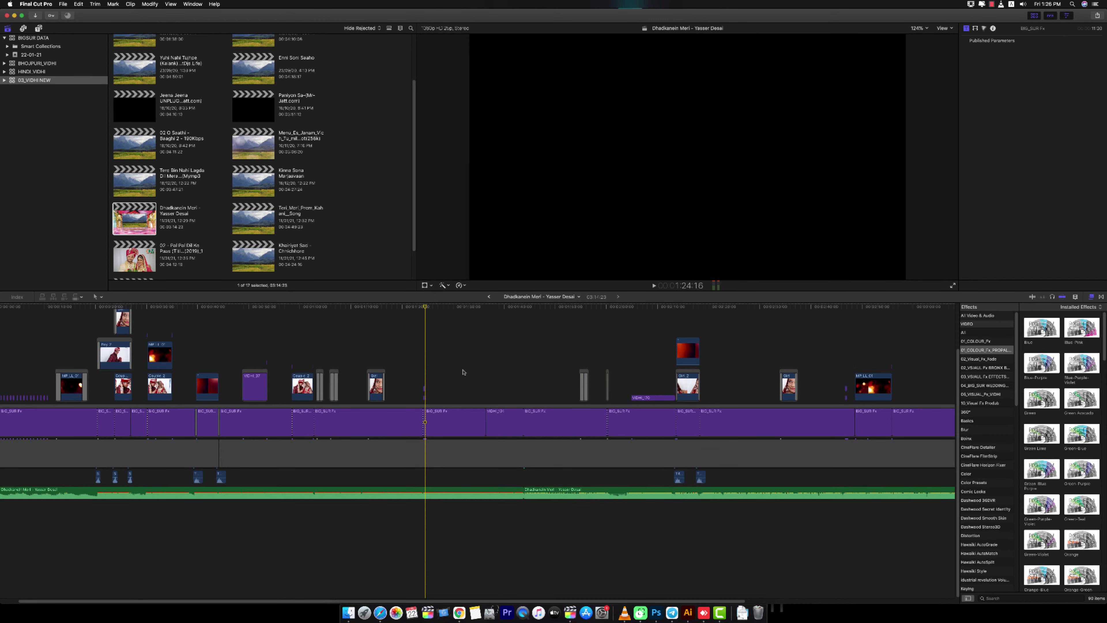
{"action": "key", "text": "super+a"}
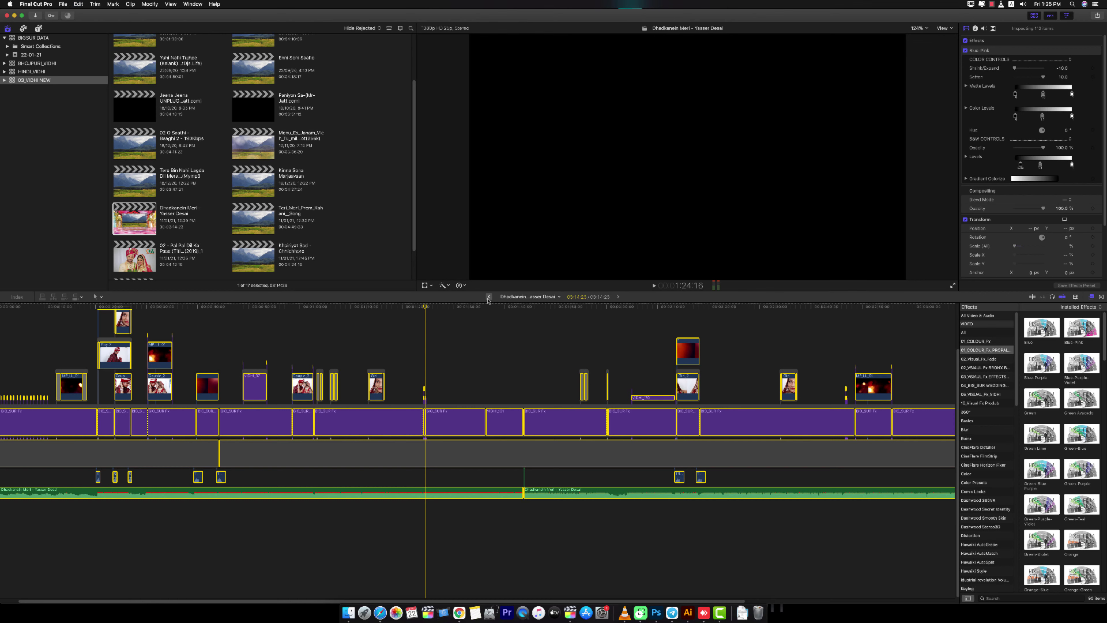
- Go back to the Untitled Project timeline, paste the copied clips at its start and skim through the result
{"action": "left_click_drag", "start_coordinate": [490, 299], "coordinate": [521, 301]}
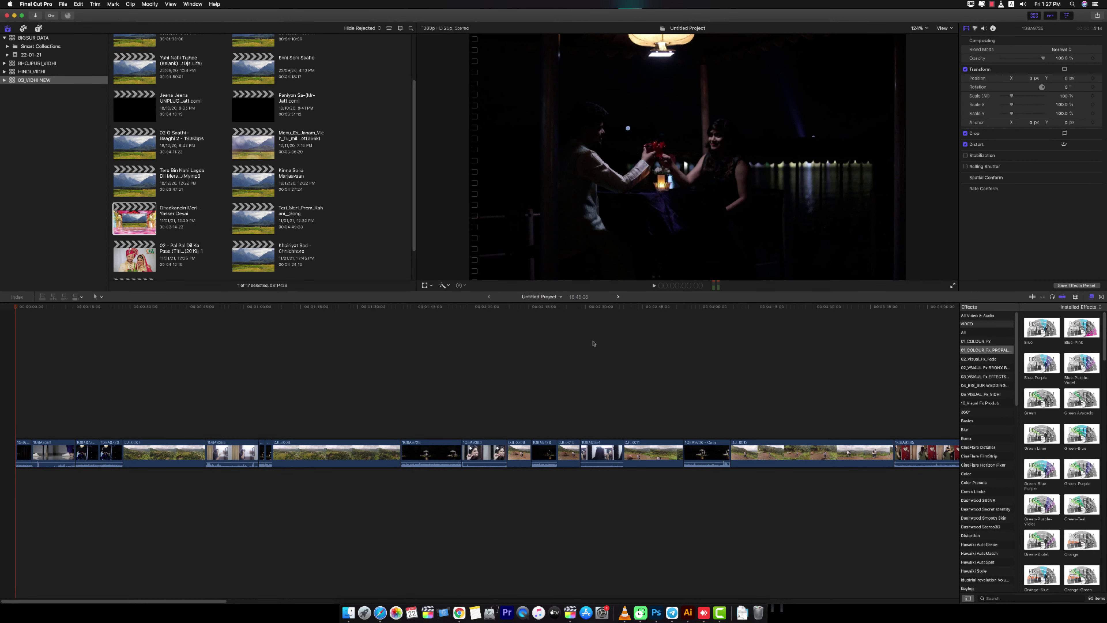
{"action": "left_click_drag", "start_coordinate": [19, 309], "coordinate": [5, 318]}
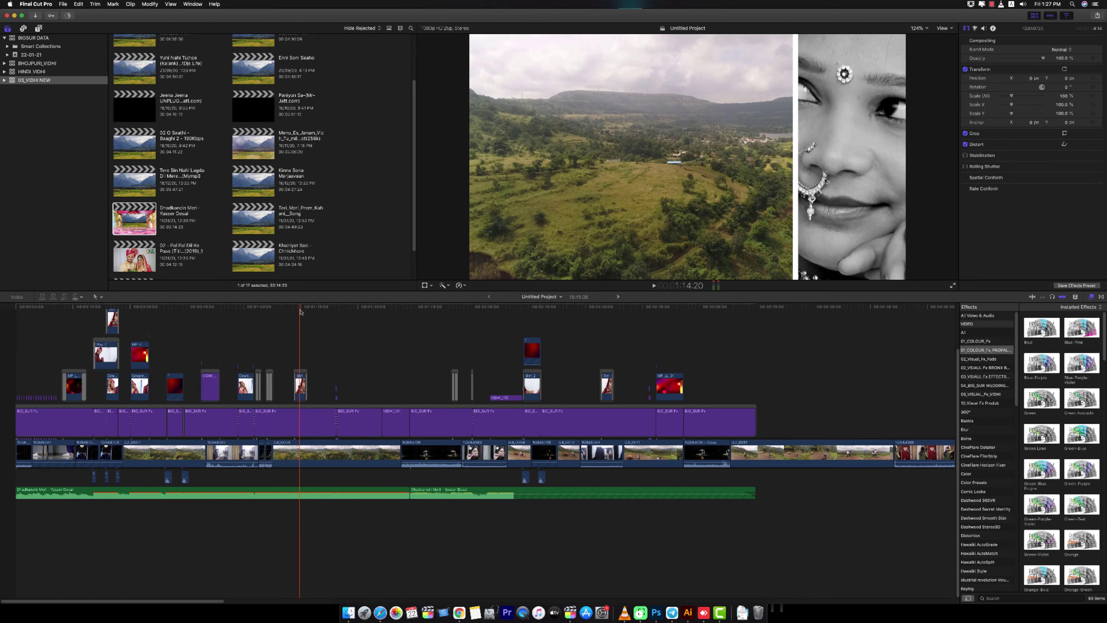
{"action": "left_click", "coordinate": [273, 307]}
{"action": "left_click_drag", "start_coordinate": [273, 311], "coordinate": [506, 349]}
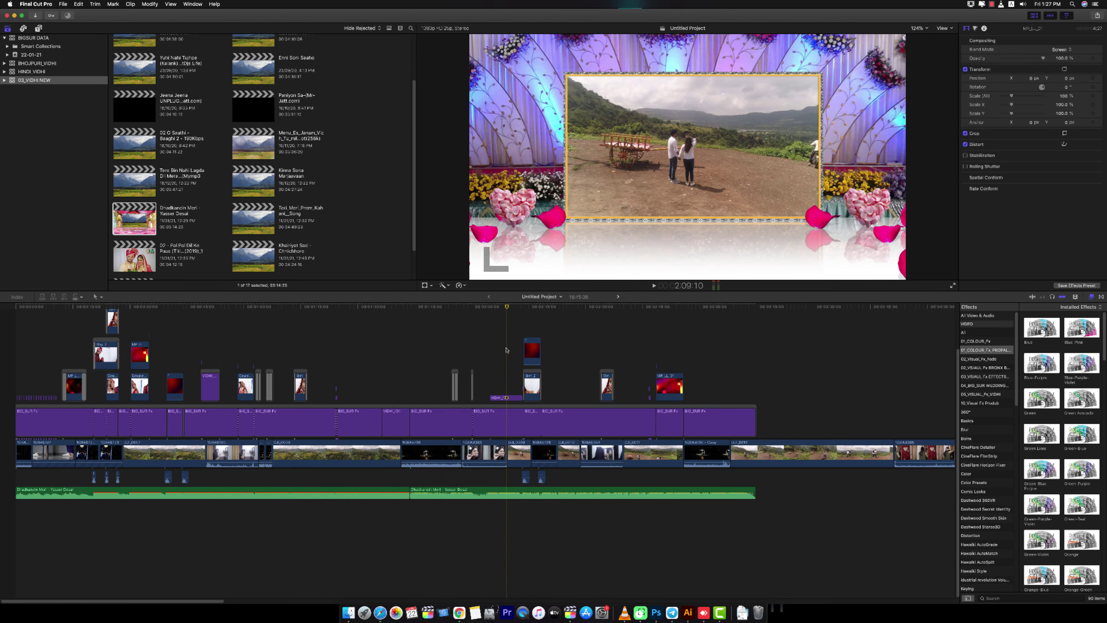
{"action": "left_click", "coordinate": [507, 349]}
{"action": "left_click_drag", "start_coordinate": [507, 306], "coordinate": [524, 310]}
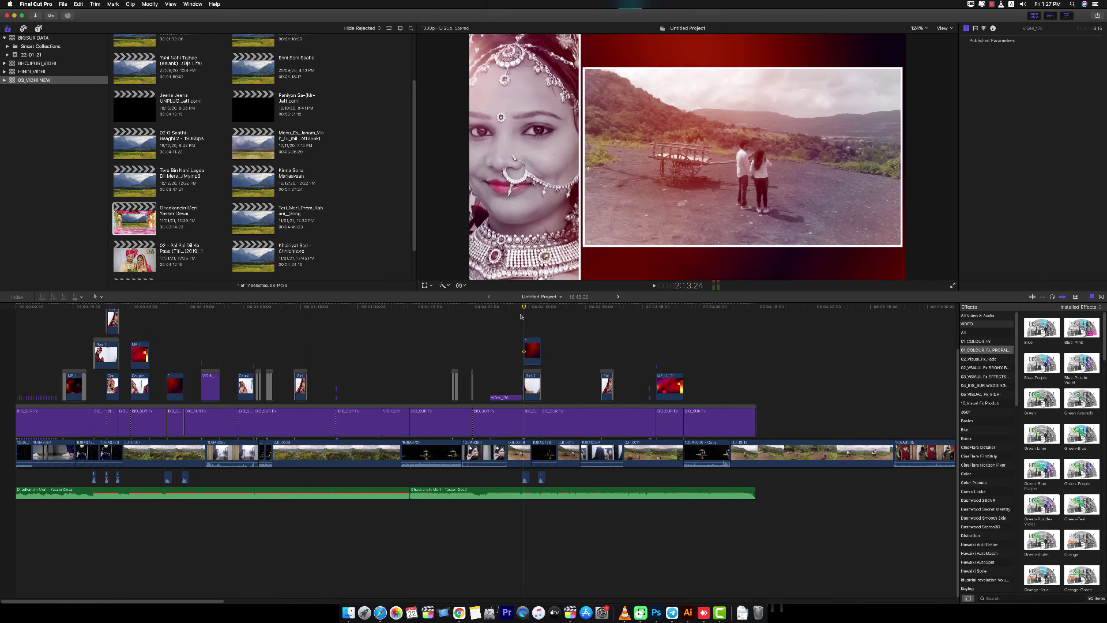
- Pause the running media import in the background tasks list and close the list
{"action": "left_click", "coordinate": [68, 16]}
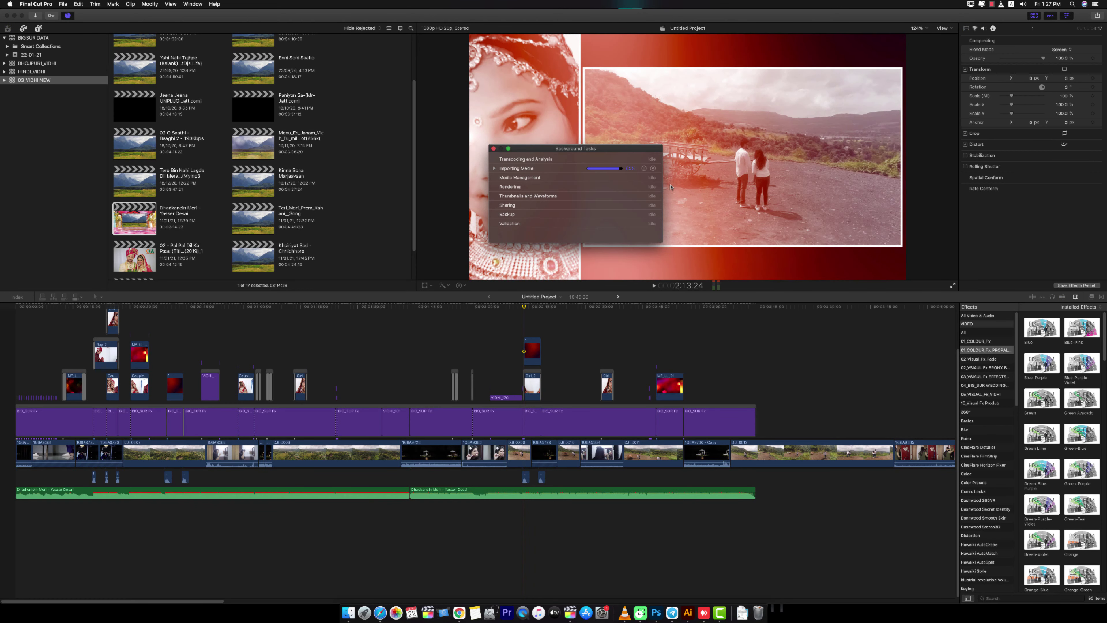
{"action": "left_click", "coordinate": [644, 169]}
{"action": "left_click", "coordinate": [493, 149]}
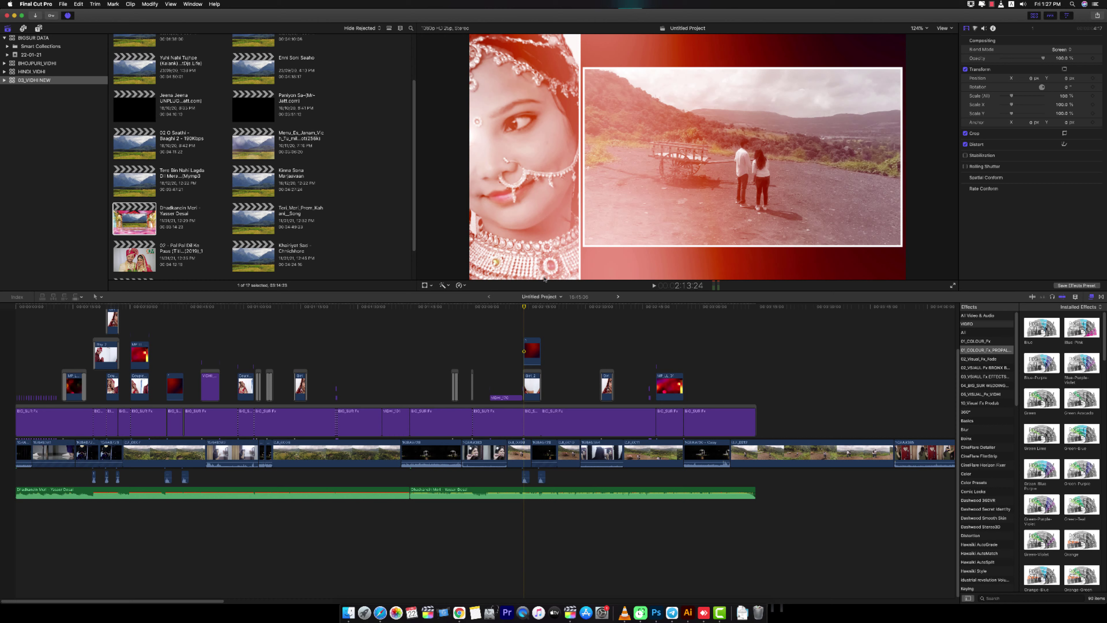
- Cut the last purple BIG_SUR Fx clip at 3:04:18 and delete the part after the cut
{"action": "left_click", "coordinate": [532, 307]}
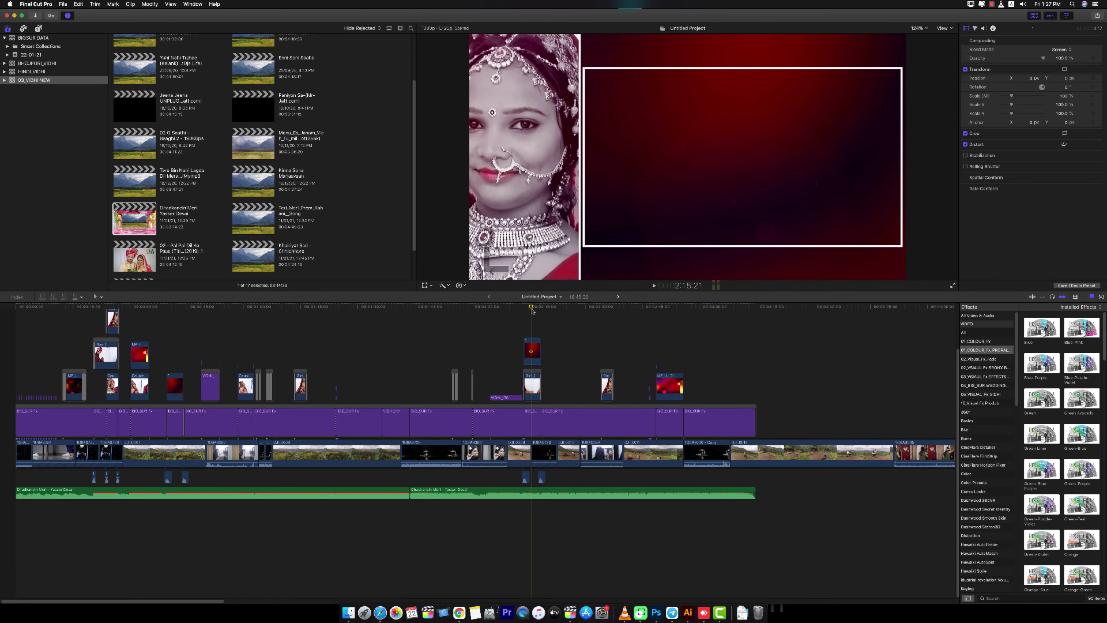
{"action": "left_click_drag", "start_coordinate": [531, 309], "coordinate": [712, 318]}
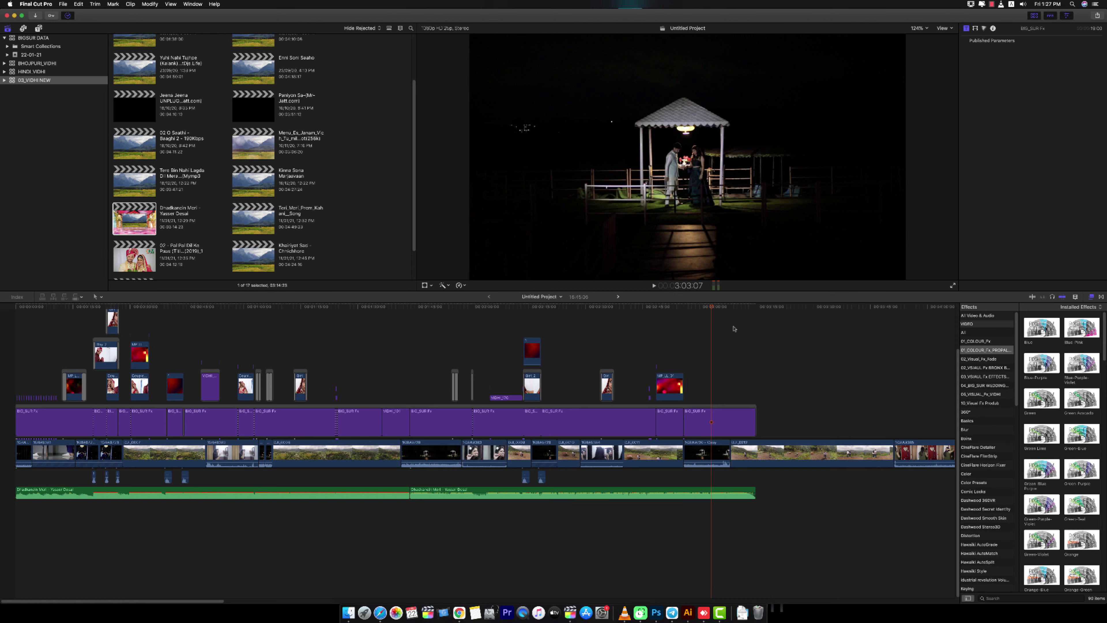
{"action": "left_click", "coordinate": [738, 307]}
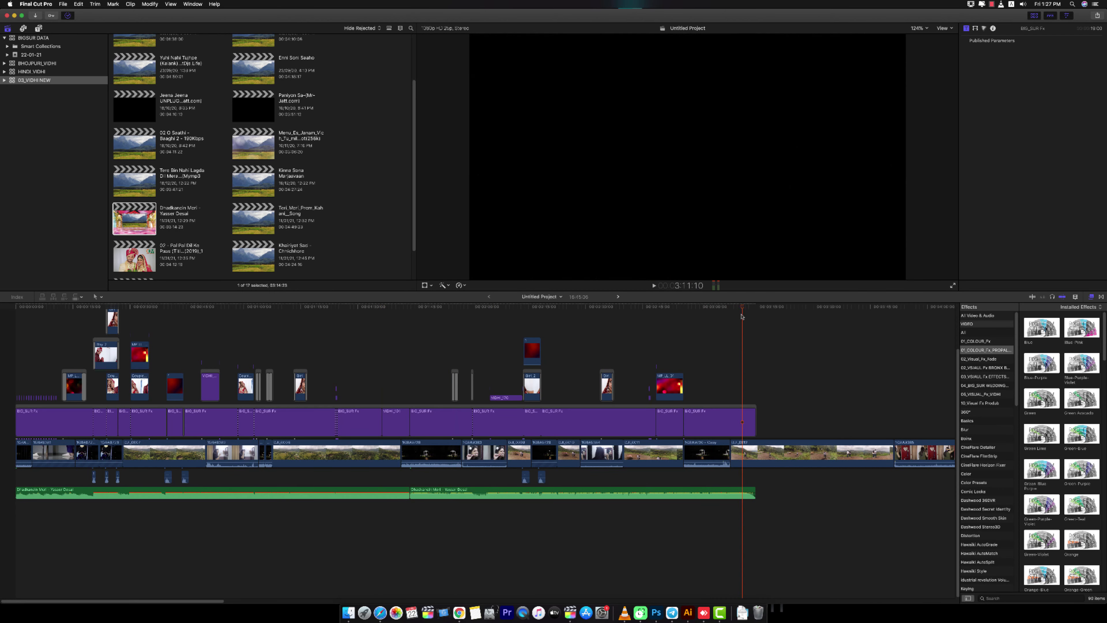
{"action": "left_click", "coordinate": [717, 307]}
{"action": "left_click", "coordinate": [712, 422]}
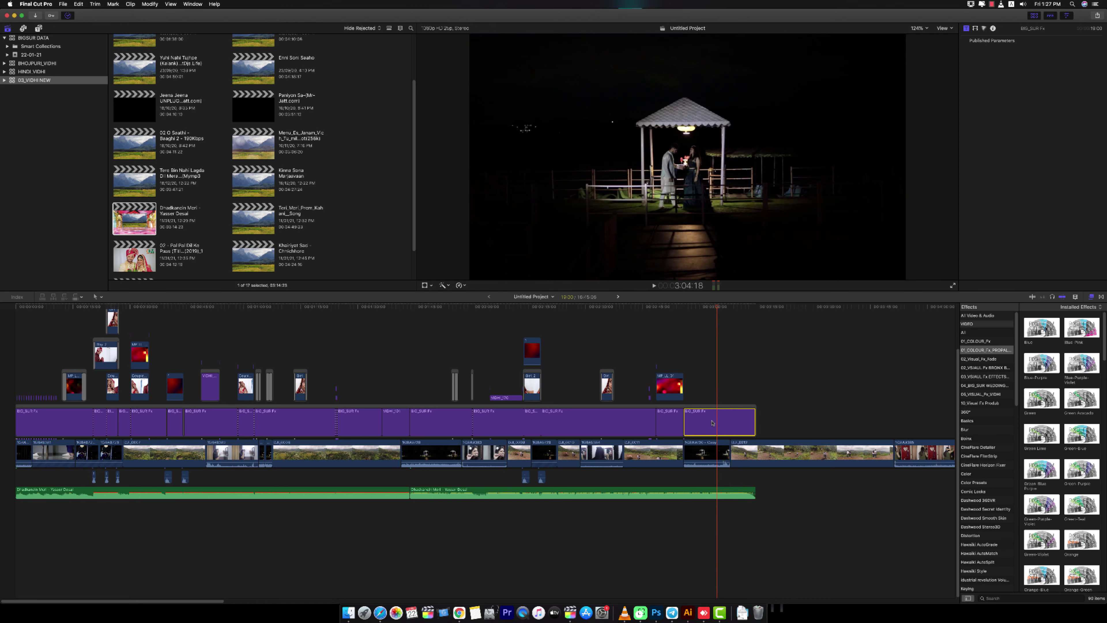
{"action": "key", "text": "super+b"}
{"action": "key", "text": "Delete"}
{"action": "key", "text": "super+equal"}
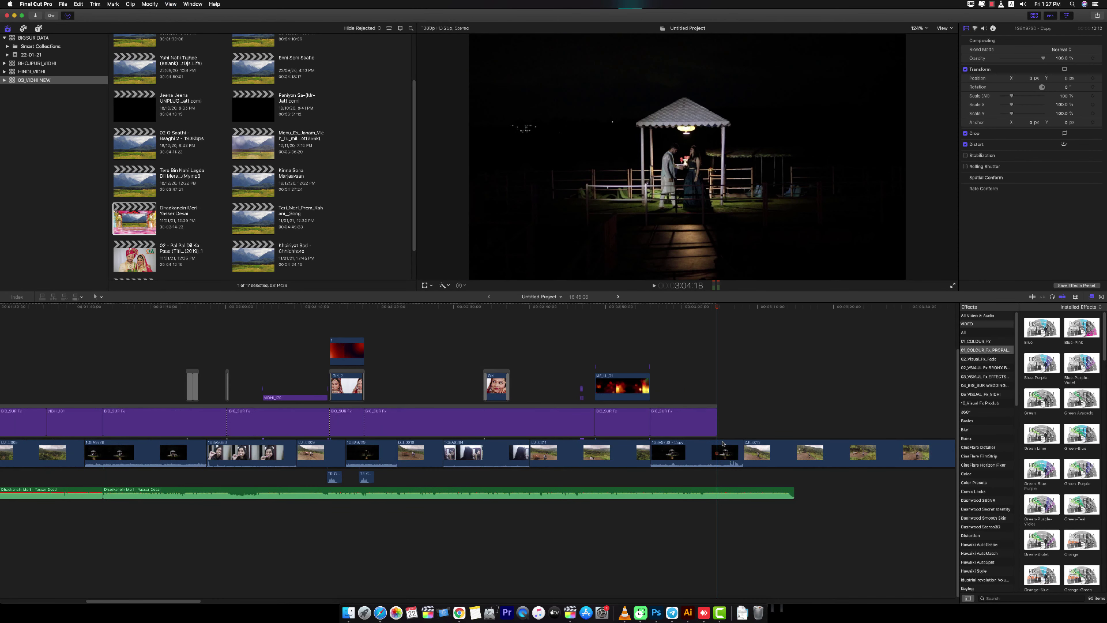
- Select the hillside couple clip after the night gazebo shot and preview BRONX category effects such as Cross Up, Cross Zoom and VIDHI_02 on it
{"action": "left_click", "coordinate": [761, 310]}
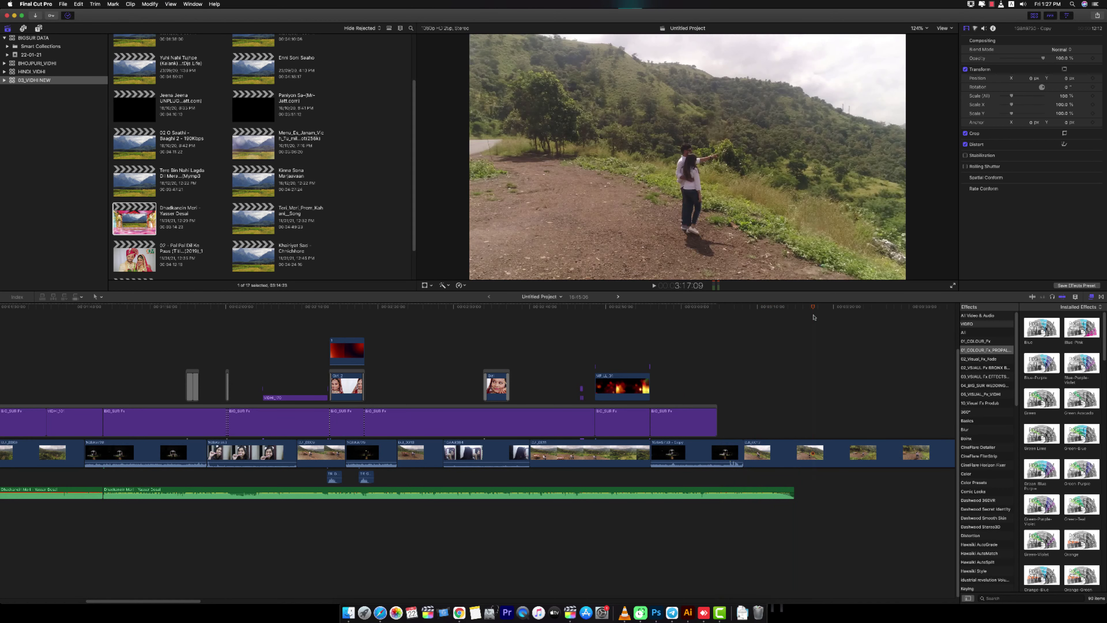
{"action": "left_click", "coordinate": [813, 454]}
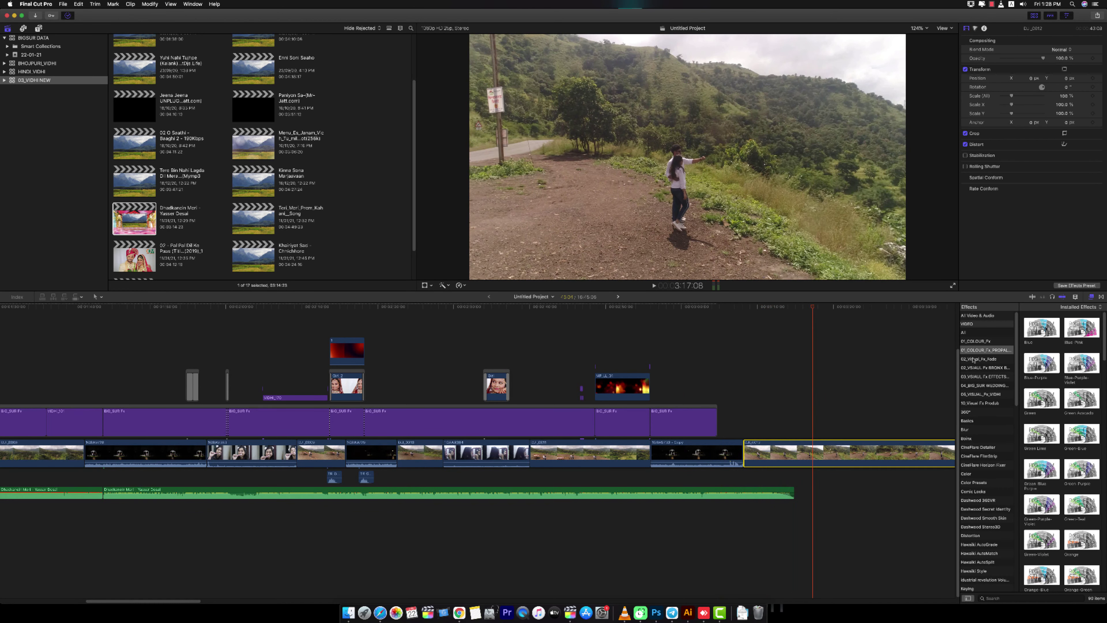
{"action": "left_click", "coordinate": [974, 359]}
{"action": "left_click", "coordinate": [976, 368]}
{"action": "left_click", "coordinate": [1048, 364]}
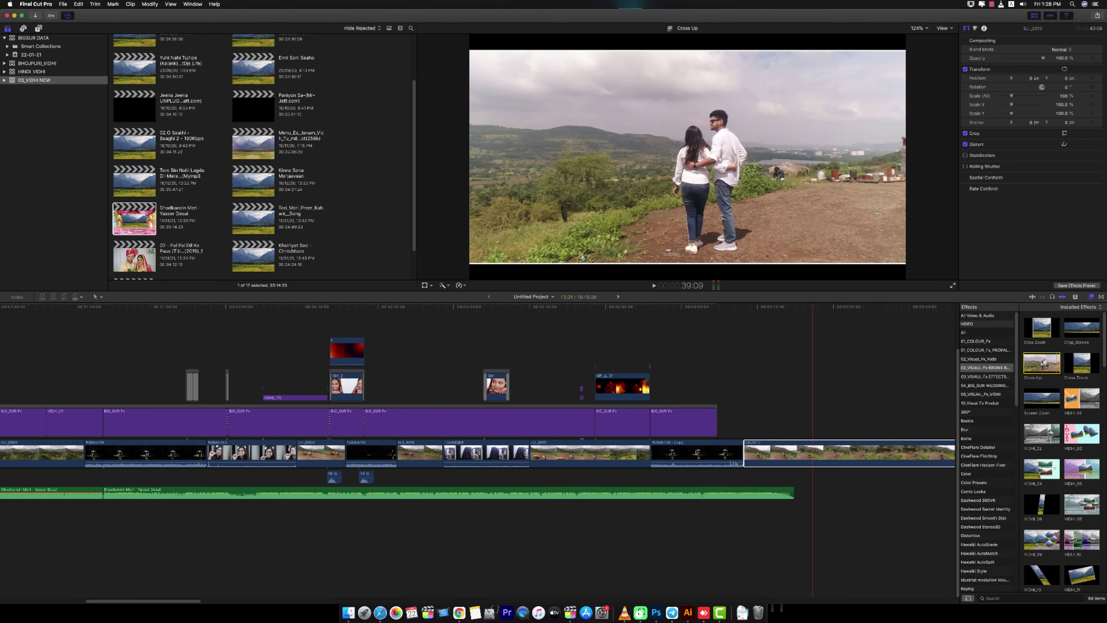
{"action": "left_click", "coordinate": [1073, 366]}
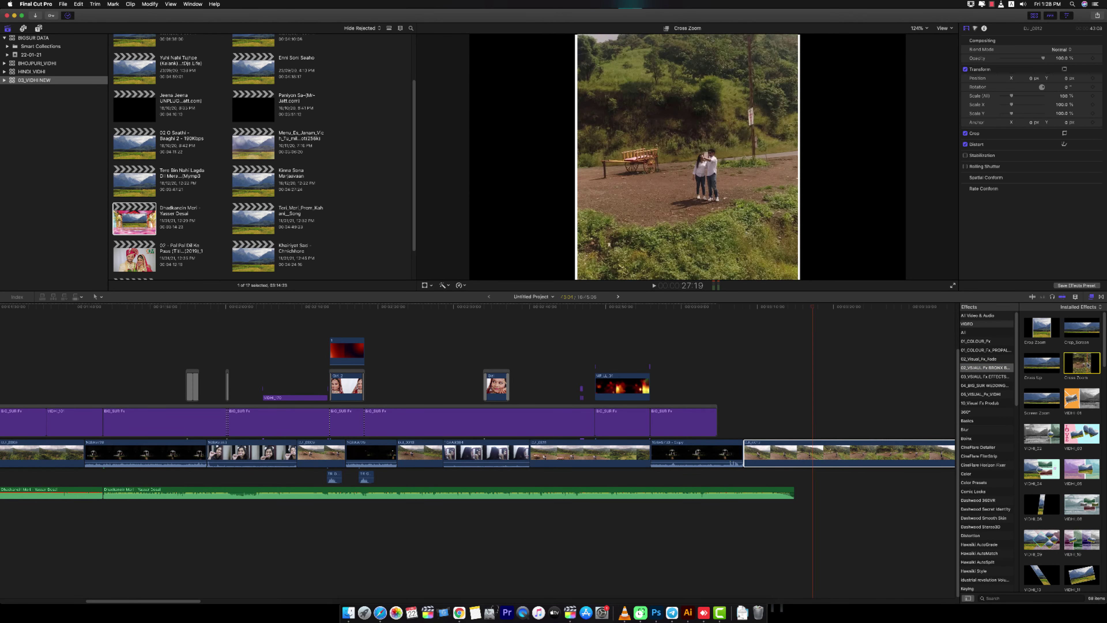
{"action": "scroll", "coordinate": [1054, 394], "scroll_direction": "down", "scroll_amount": 2}
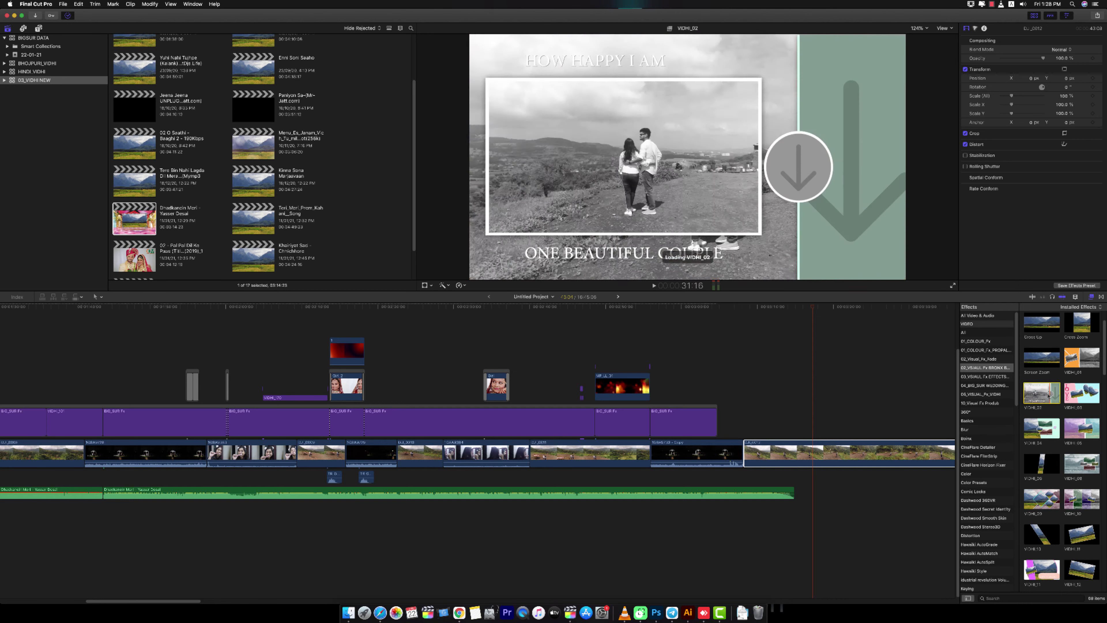
{"action": "scroll", "coordinate": [1050, 423], "scroll_direction": "down", "scroll_amount": 5}
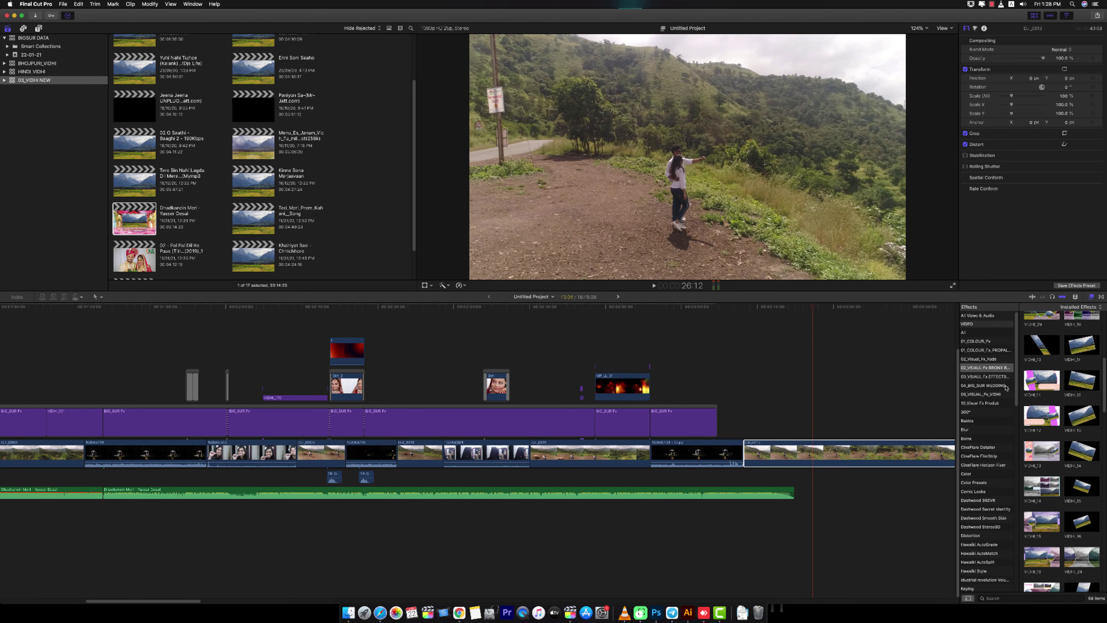
- Preview the 04_BIG_SUR WEDDING effects on the hillside couple clip, including 16_VIDHI, 18_VIDHI and 22_VIDHI
{"action": "left_click", "coordinate": [993, 376]}
{"action": "left_click", "coordinate": [994, 386]}
{"action": "scroll", "coordinate": [1044, 419], "scroll_direction": "down", "scroll_amount": 3}
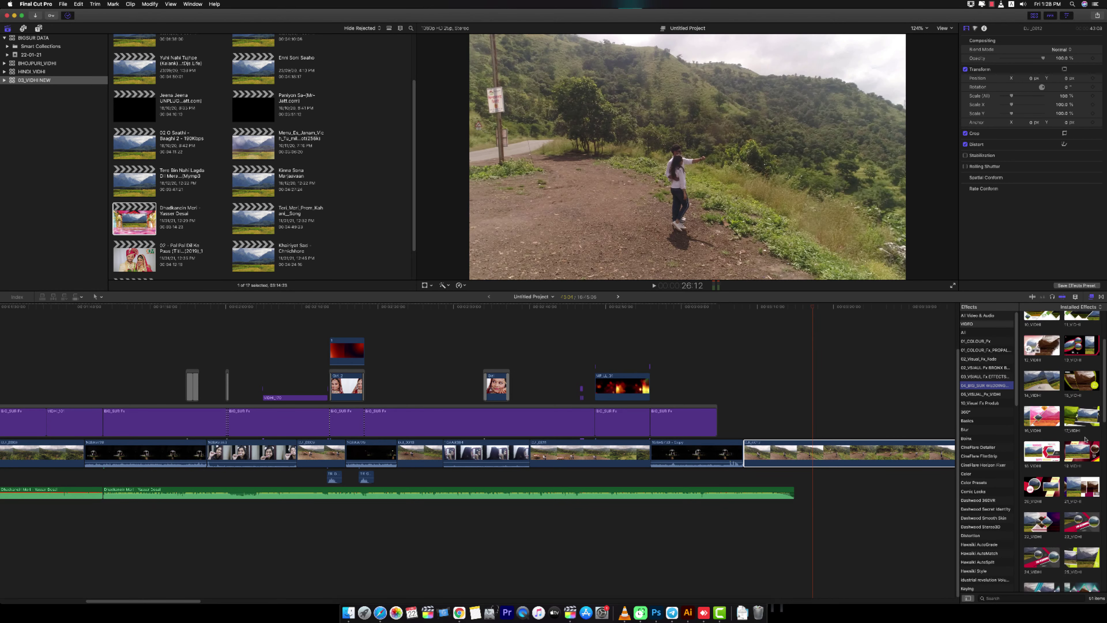
{"action": "left_click", "coordinate": [1045, 425]}
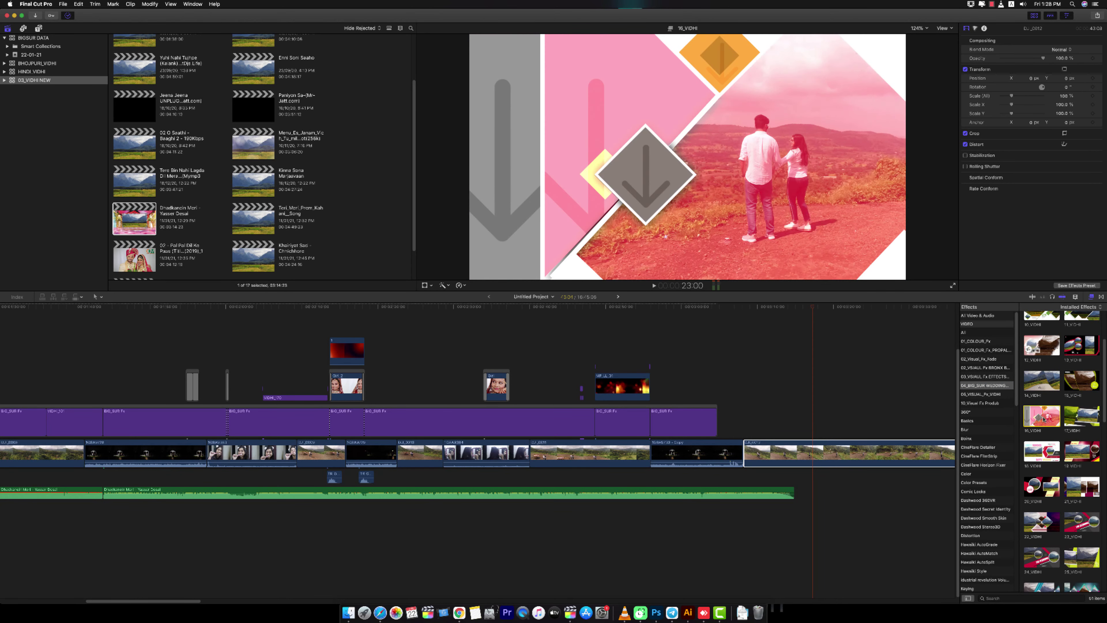
{"action": "left_click", "coordinate": [1043, 454]}
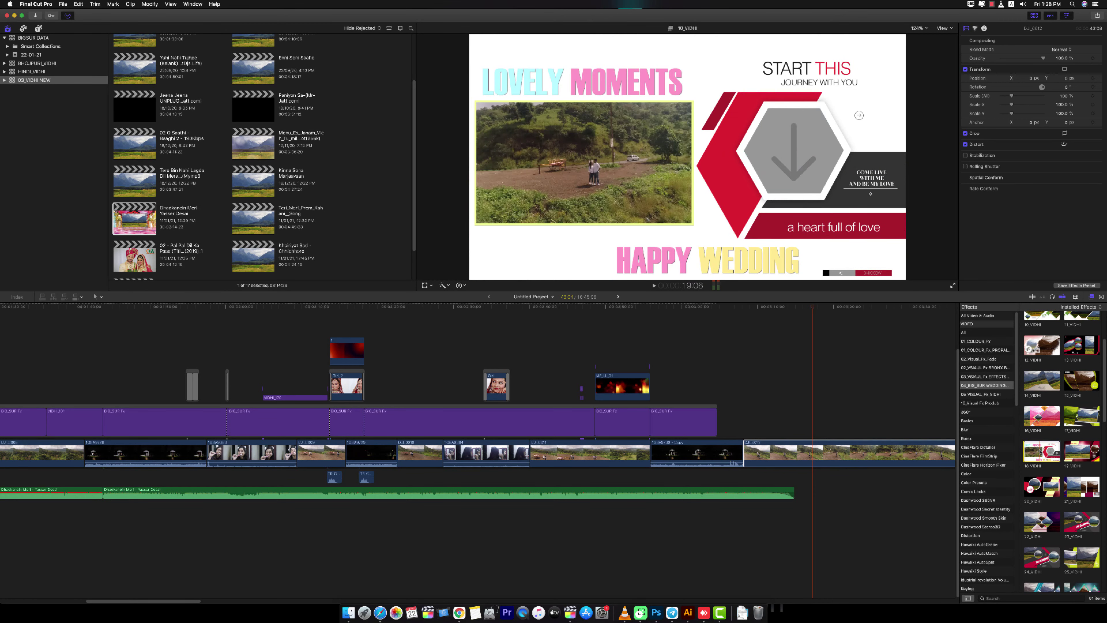
{"action": "scroll", "coordinate": [1042, 455], "scroll_direction": "down", "scroll_amount": 2}
{"action": "left_click", "coordinate": [1044, 484]}
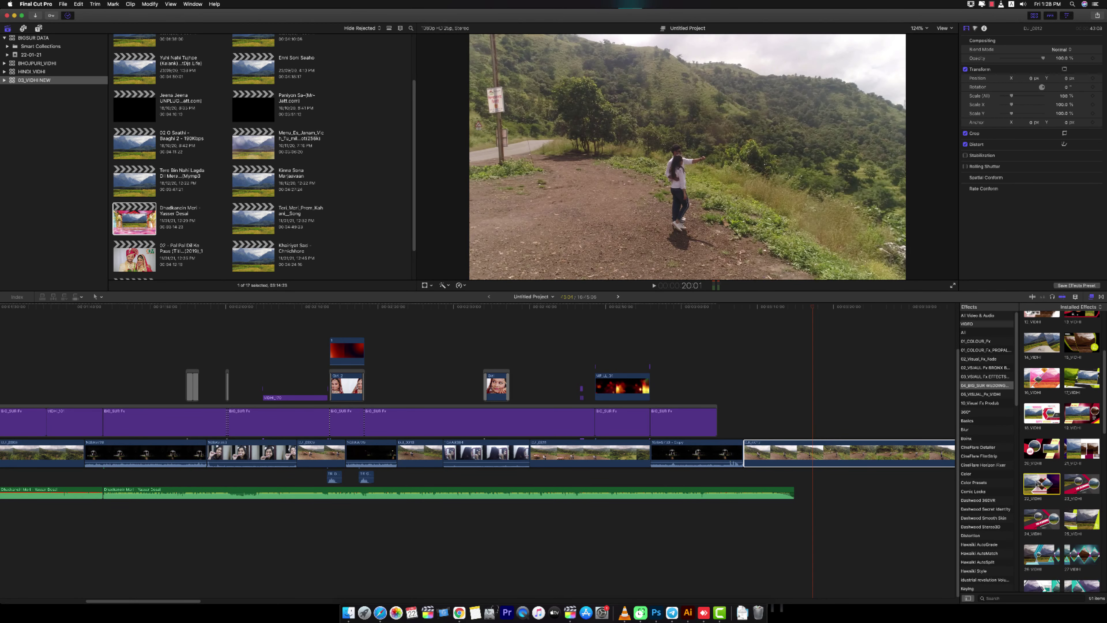
{"action": "scroll", "coordinate": [1046, 484], "scroll_direction": "down", "scroll_amount": 6}
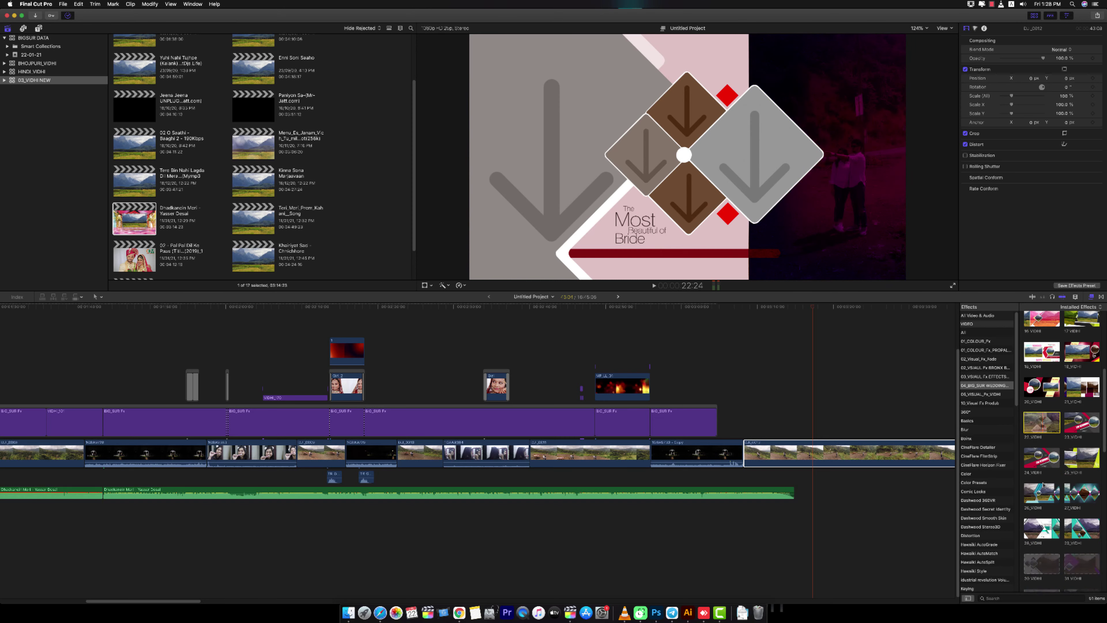
{"action": "scroll", "coordinate": [1044, 486], "scroll_direction": "down", "scroll_amount": 3}
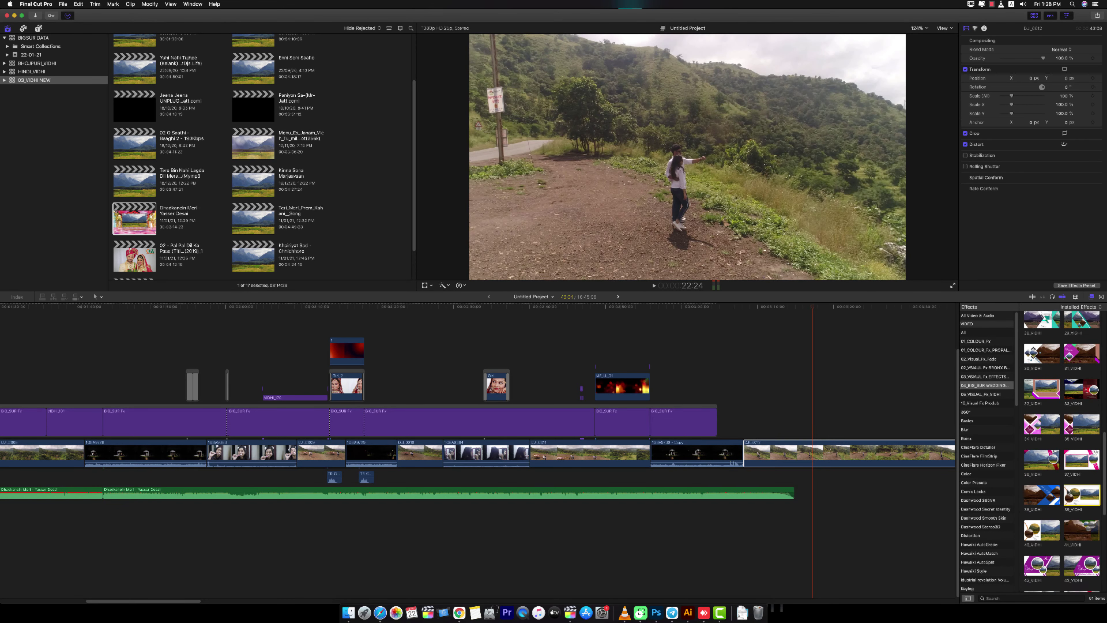
- Split the hillside couple clip at about 3:17 and apply the 39_VIDHI effect to its first part
{"action": "left_click", "coordinate": [1071, 496]}
{"action": "left_click_drag", "start_coordinate": [874, 415], "coordinate": [905, 481]}
{"action": "key", "text": "super+b"}
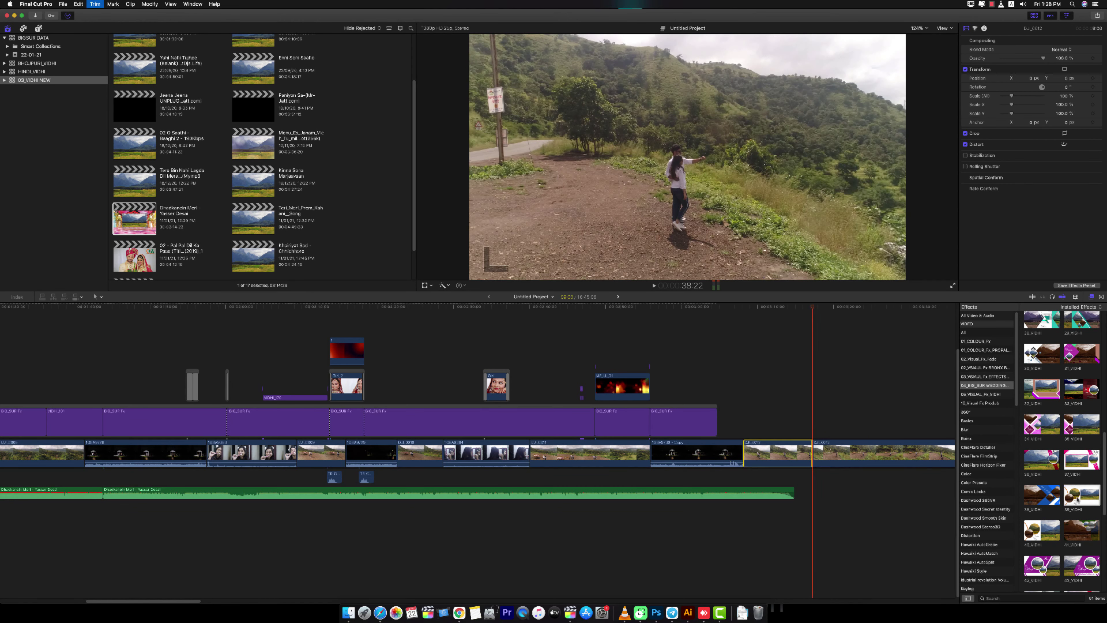
{"action": "left_click_drag", "start_coordinate": [1079, 497], "coordinate": [780, 446]}
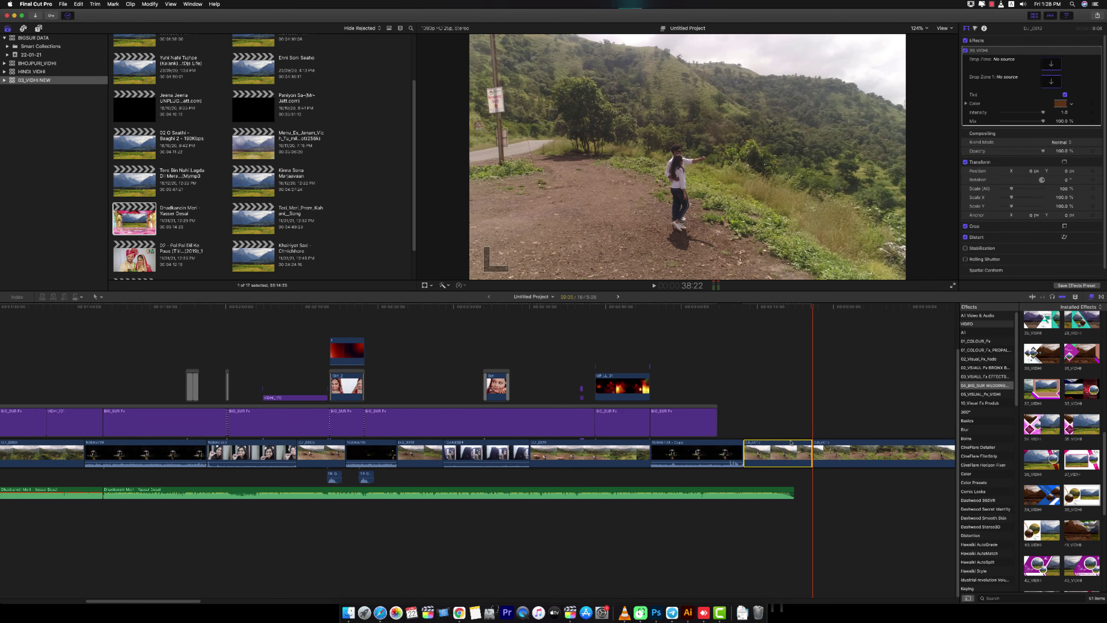
{"action": "left_click", "coordinate": [776, 452]}
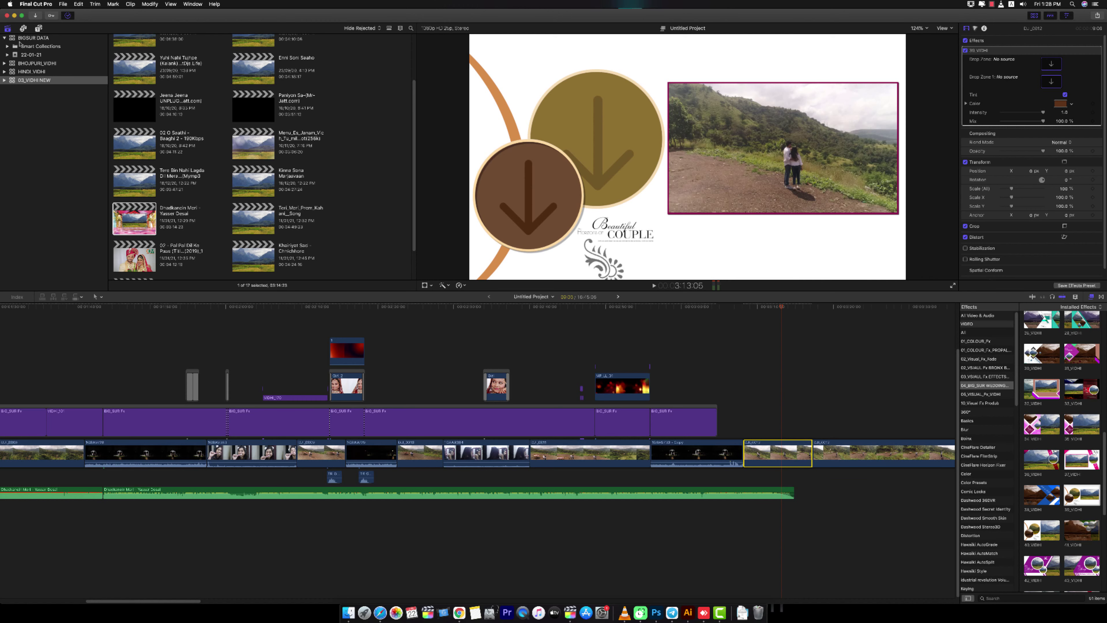
- Collapse the BIGSUR DATA library and open the FOOTAGE library from the FOOTAGE folder on Macintosh HD
{"action": "left_click", "coordinate": [53, 208]}
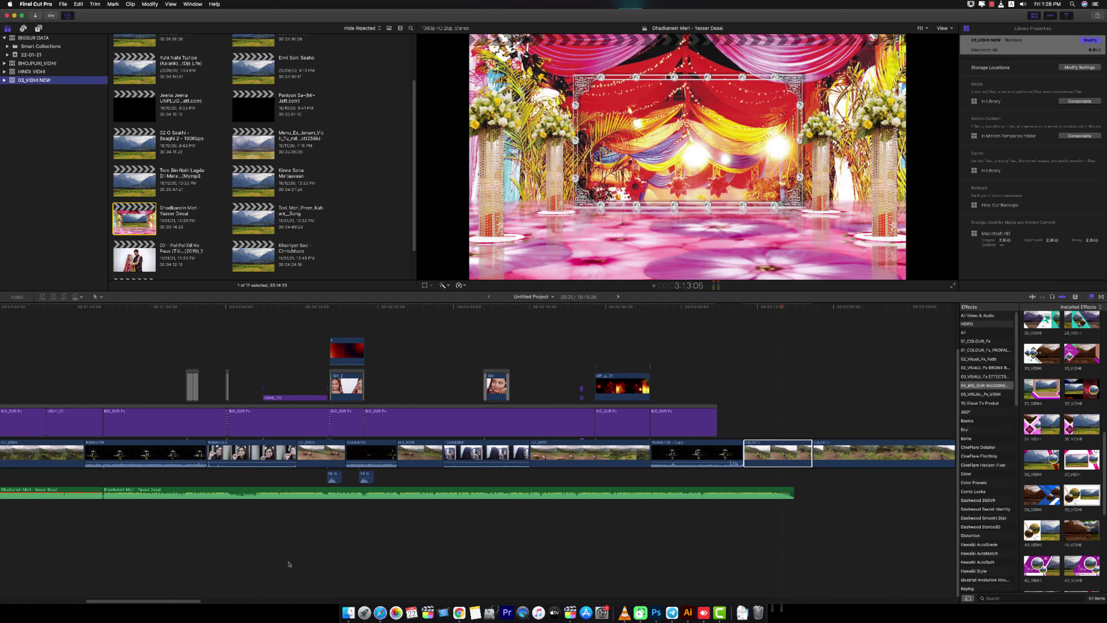
{"action": "left_click", "coordinate": [3, 39]}
{"action": "left_click", "coordinate": [348, 611]}
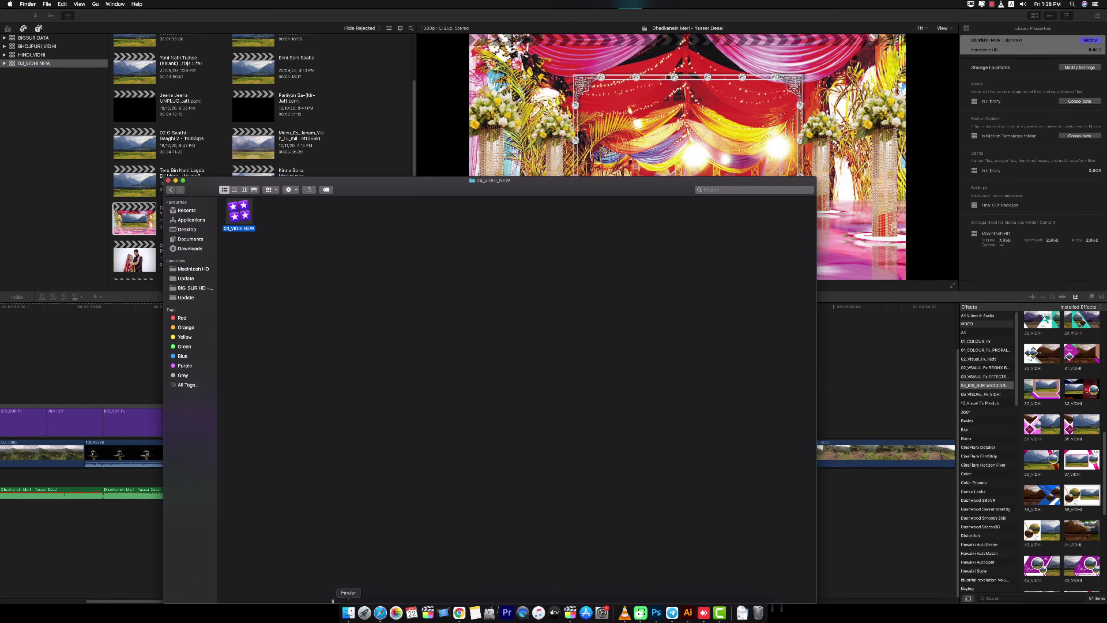
{"action": "left_click", "coordinate": [171, 189]}
{"action": "left_click", "coordinate": [171, 190]}
{"action": "left_click", "coordinate": [172, 191]}
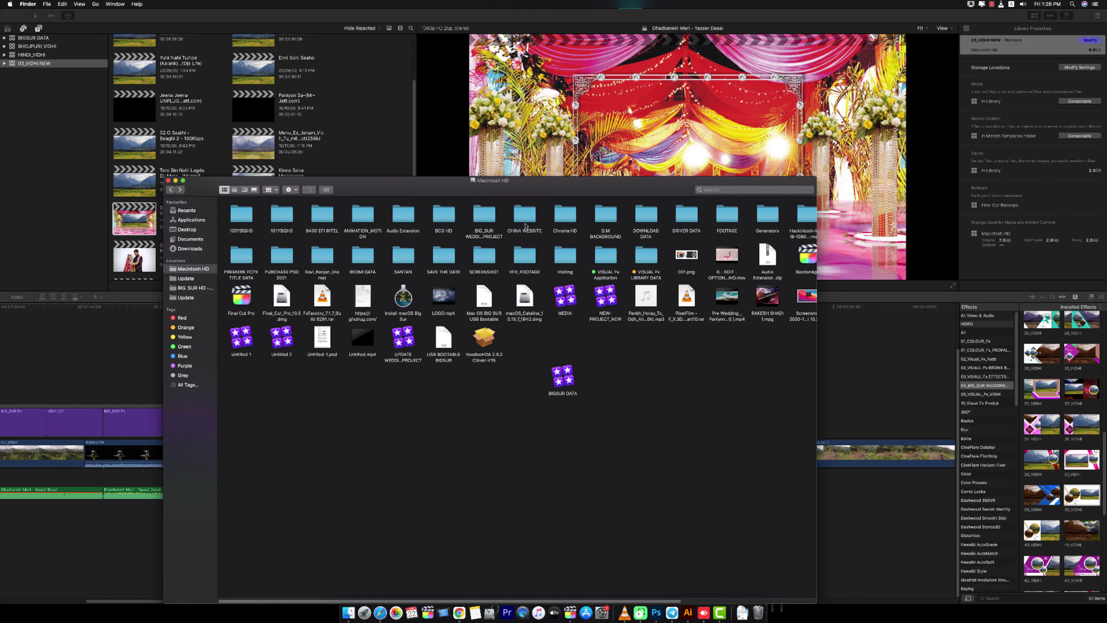
{"action": "double_click", "coordinate": [732, 221]}
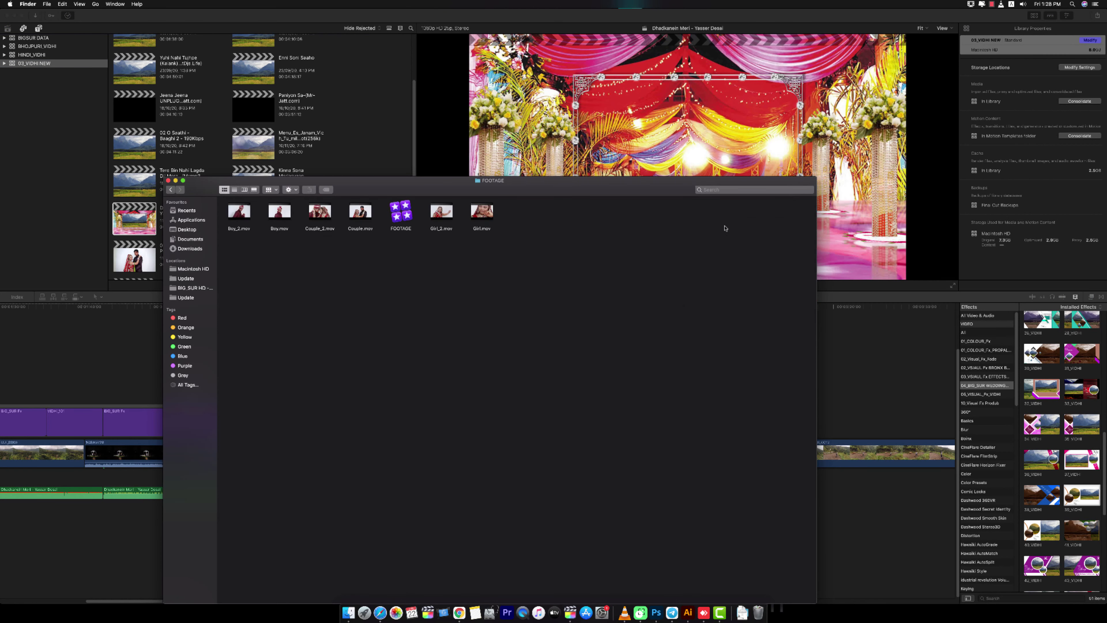
{"action": "double_click", "coordinate": [400, 209]}
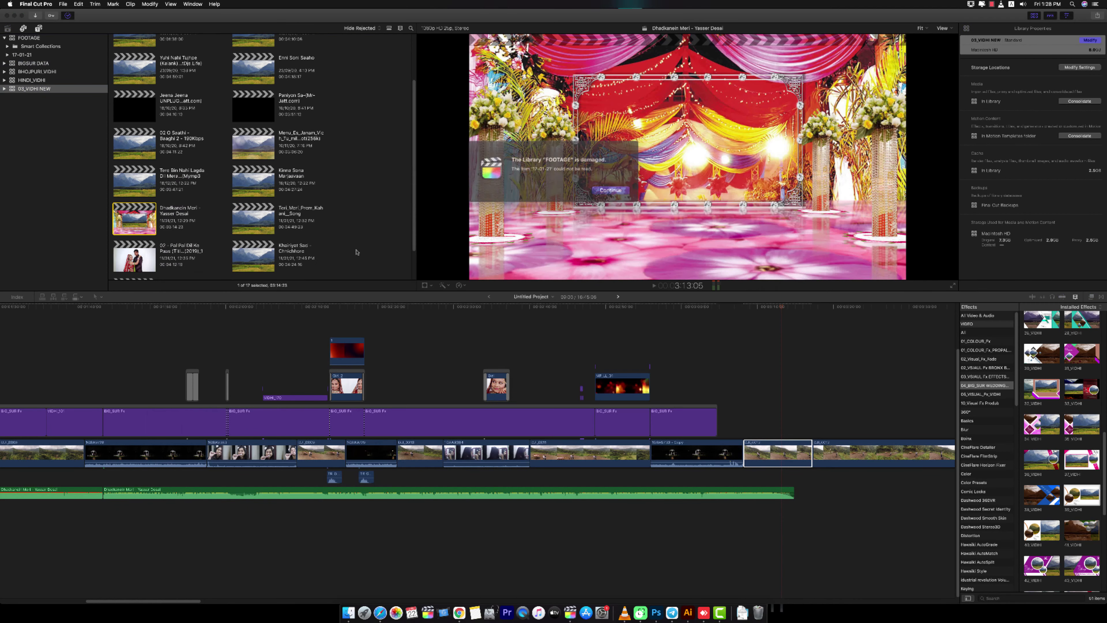
- Dismiss the damaged-library alert and move the FOOTAGE library in the FOOTAGE folder to the Trash in Finder
{"action": "left_click", "coordinate": [597, 188]}
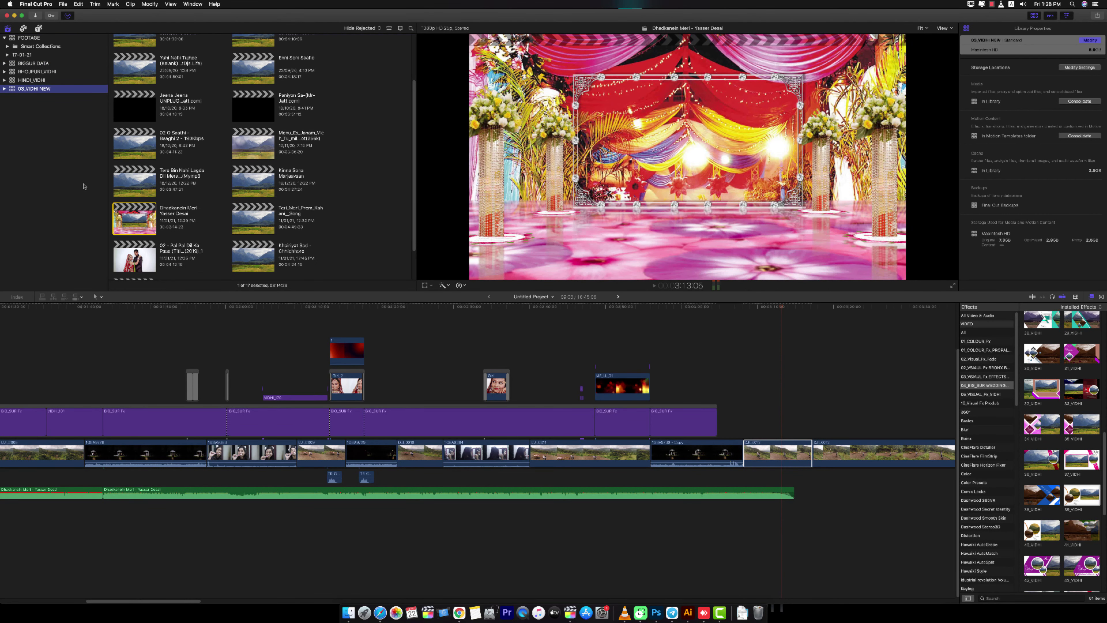
{"action": "left_click", "coordinate": [349, 612]}
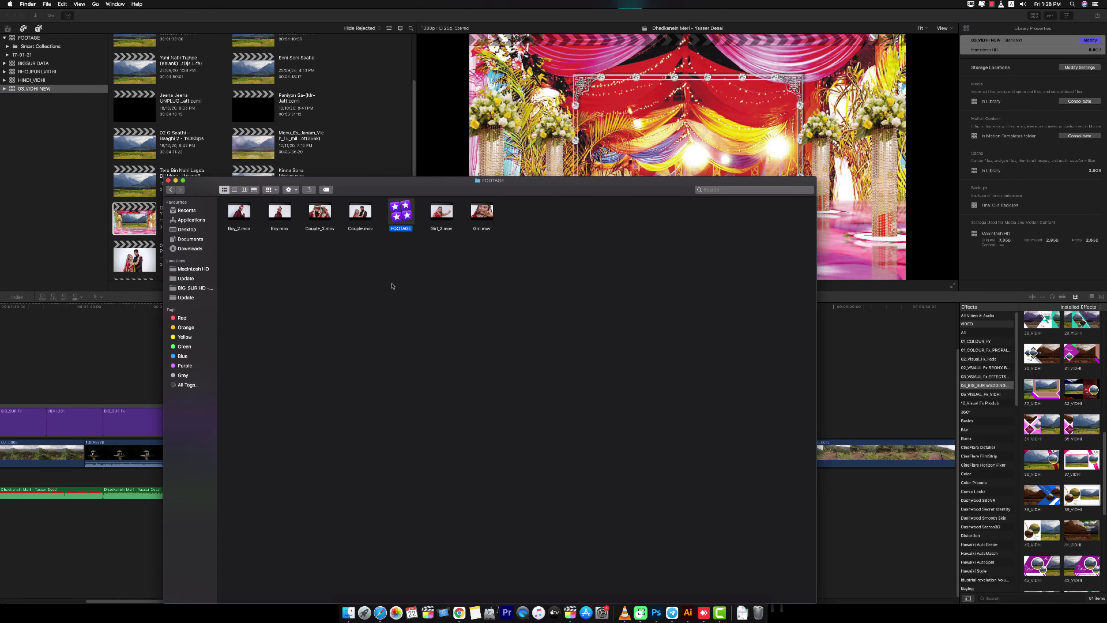
{"action": "right_click", "coordinate": [398, 222]}
{"action": "left_click", "coordinate": [428, 244]}
- Create a new library named FOOTAGE inside the FOOTAGE folder on Macintosh HD
{"action": "left_click", "coordinate": [55, 207]}
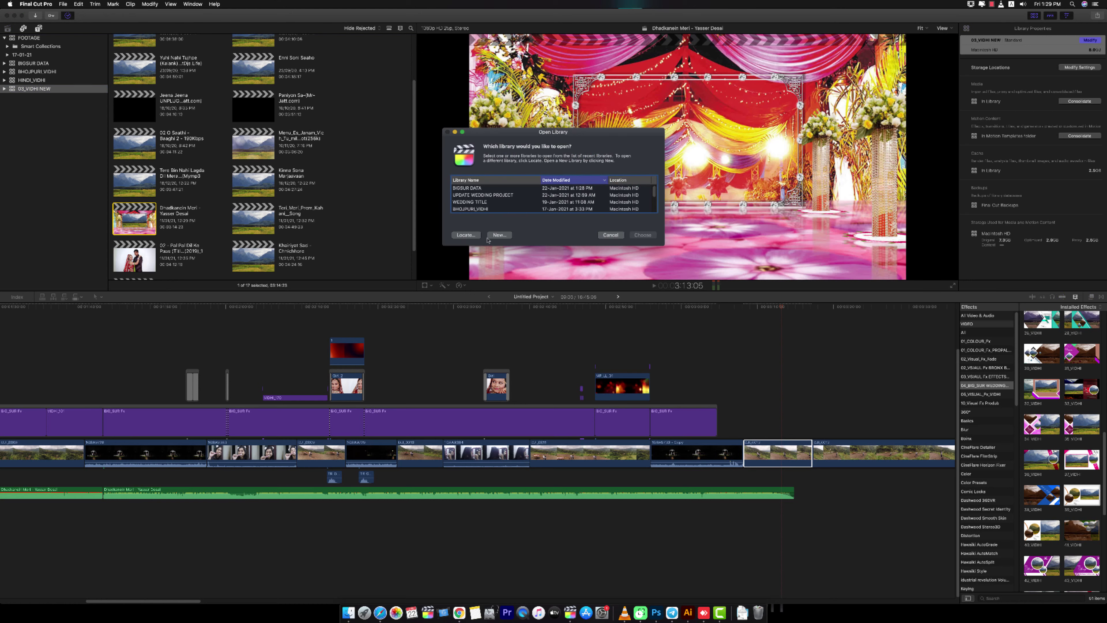
{"action": "left_click", "coordinate": [494, 238]}
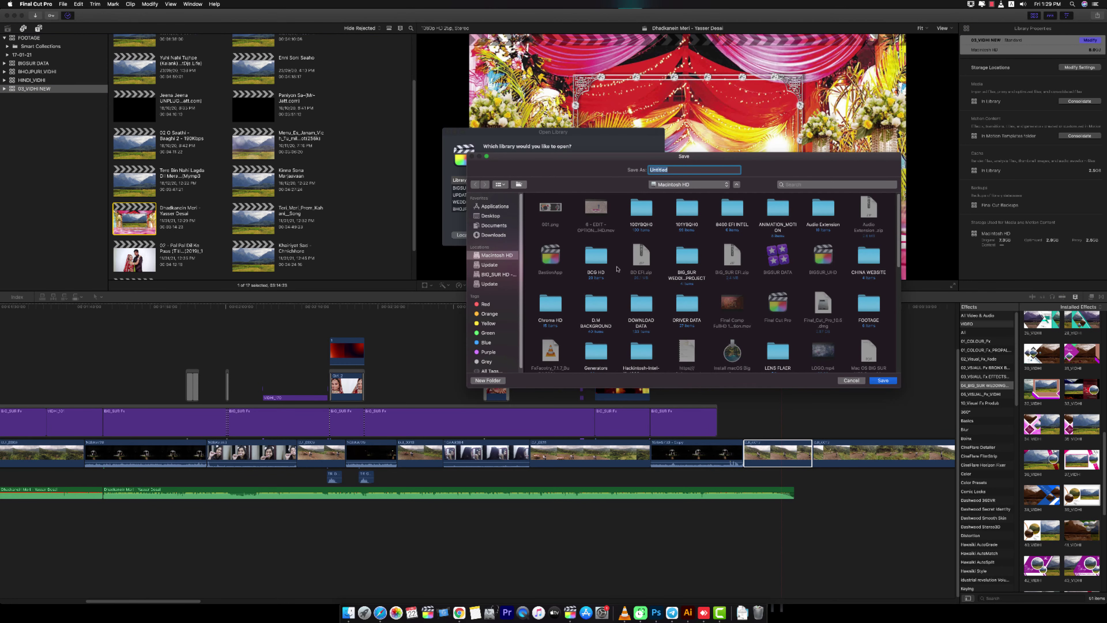
{"action": "left_click", "coordinate": [689, 259]}
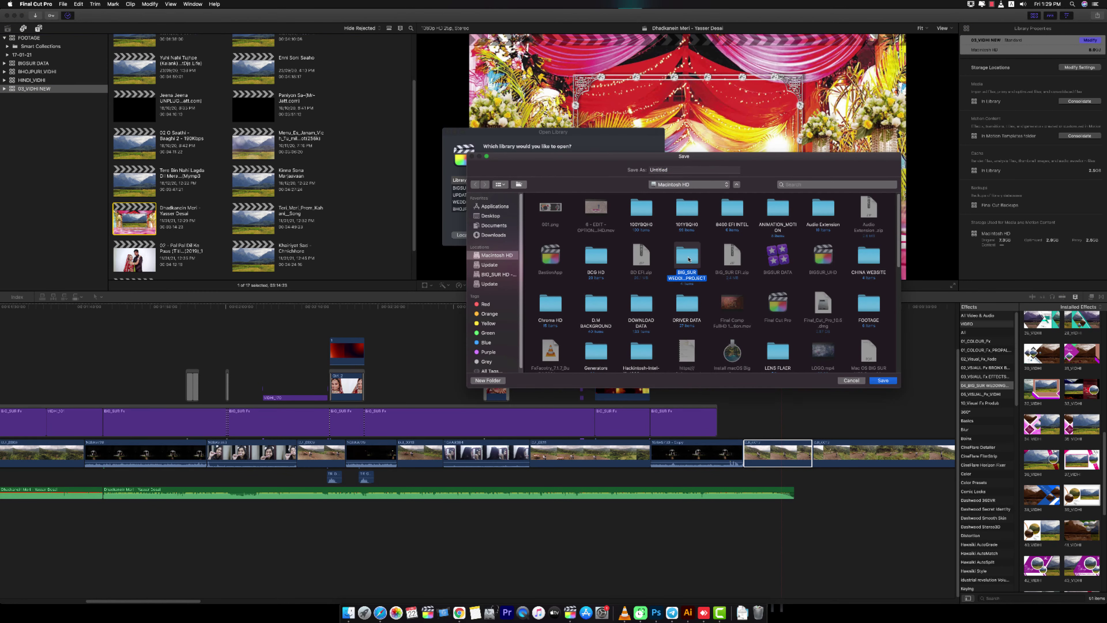
{"action": "type", "text": "fo"}
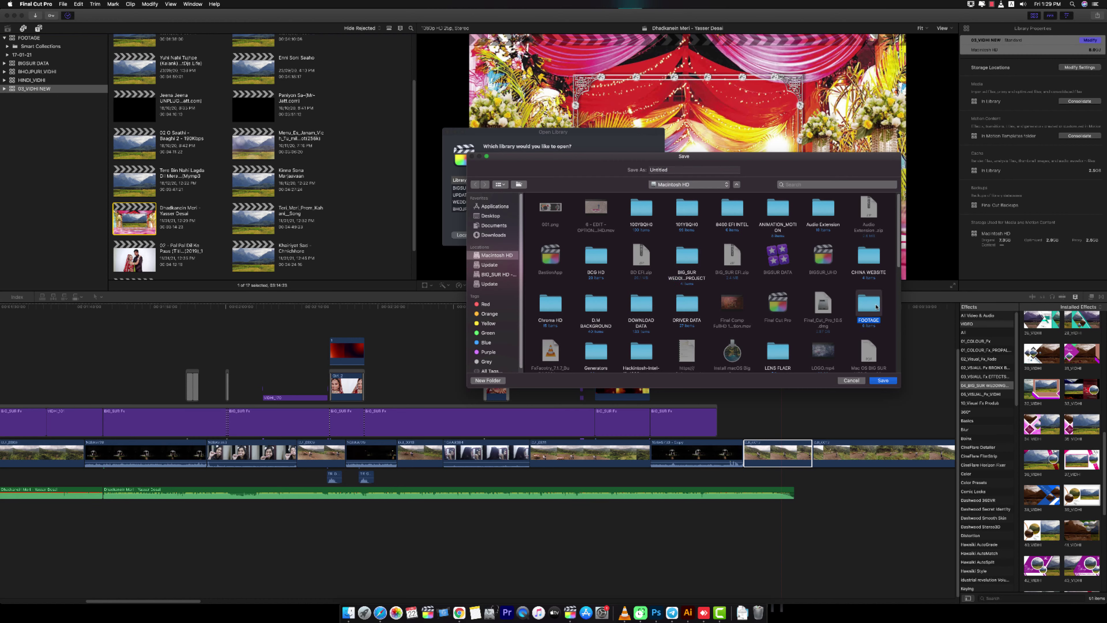
{"action": "double_click", "coordinate": [876, 307]}
{"action": "left_click", "coordinate": [676, 174]}
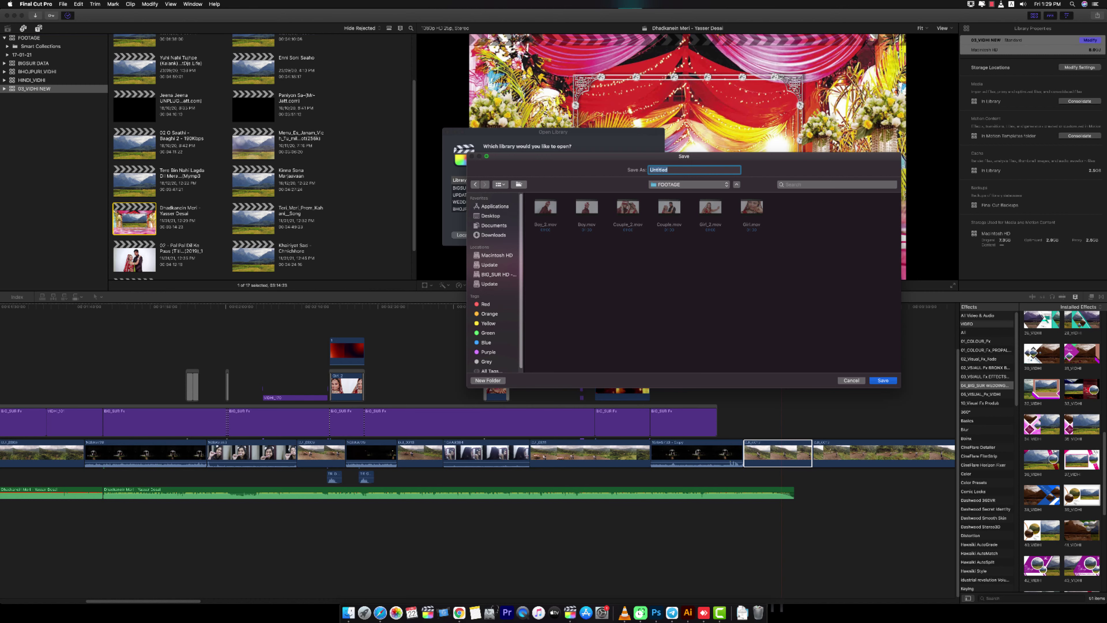
{"action": "type", "text": "FOOTAGE"}
{"action": "left_click", "coordinate": [874, 381]}
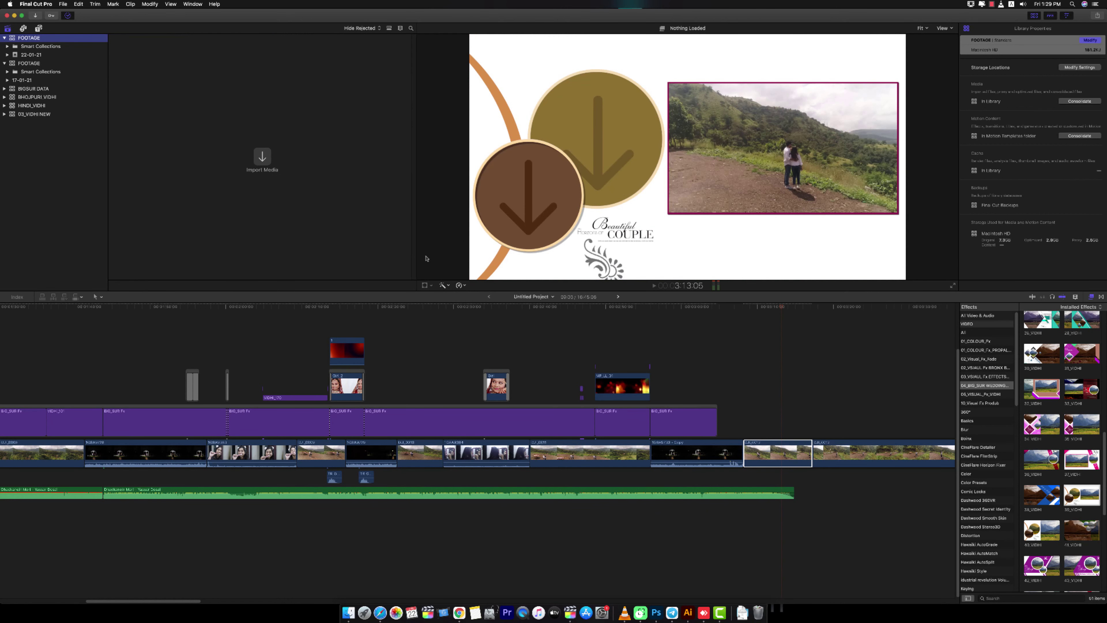
- Import the FOOTAGE folder from Macintosh HD into the 22-01-21 event and open the new FOOTAGE library from Finder
{"action": "left_click", "coordinate": [275, 169]}
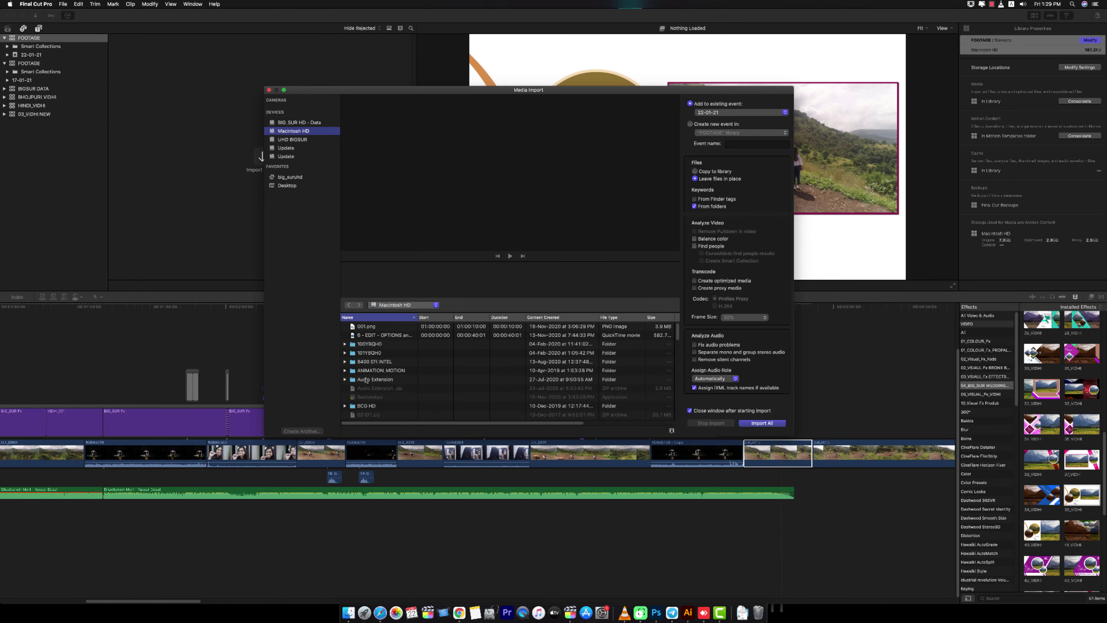
{"action": "left_click", "coordinate": [380, 363]}
{"action": "key", "text": "f"}
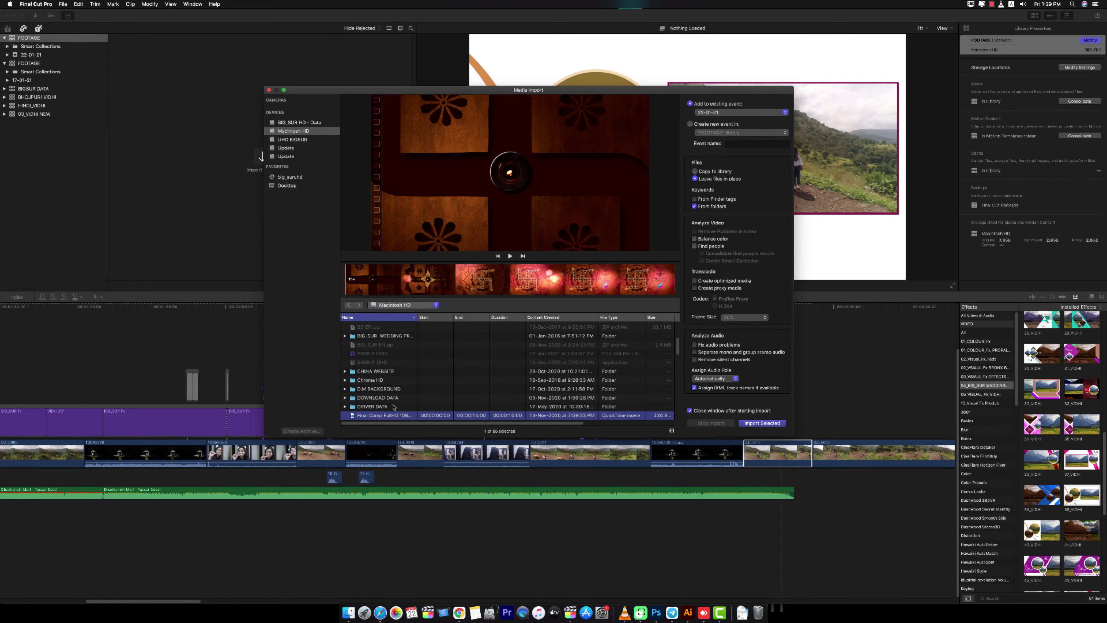
{"action": "scroll", "coordinate": [394, 407], "scroll_direction": "down", "scroll_amount": 5}
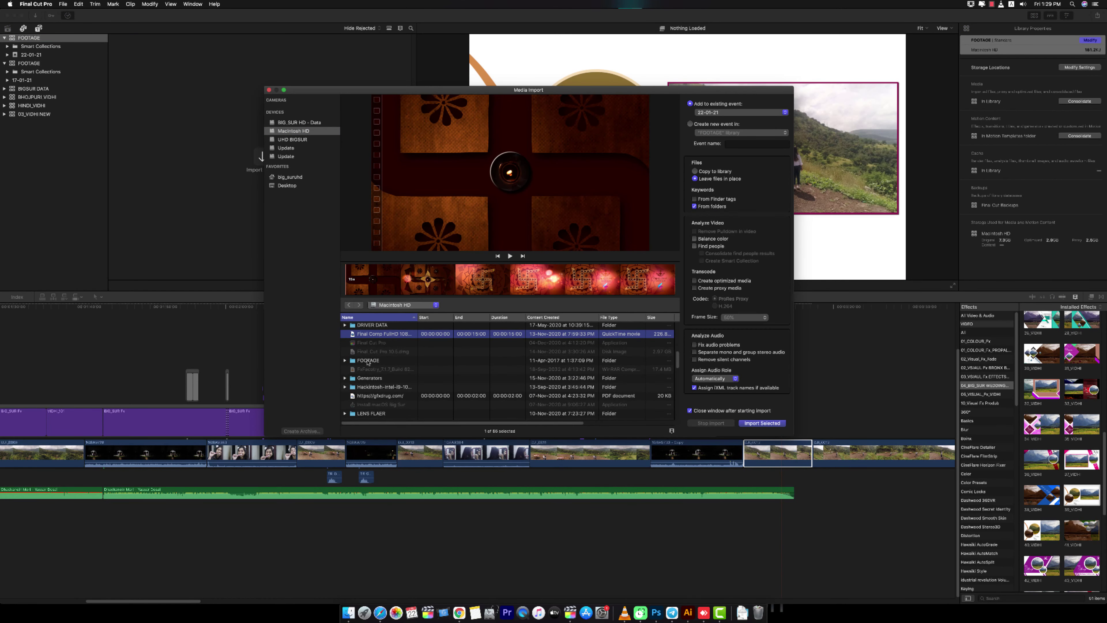
{"action": "left_click", "coordinate": [368, 362]}
{"action": "left_click", "coordinate": [762, 423]}
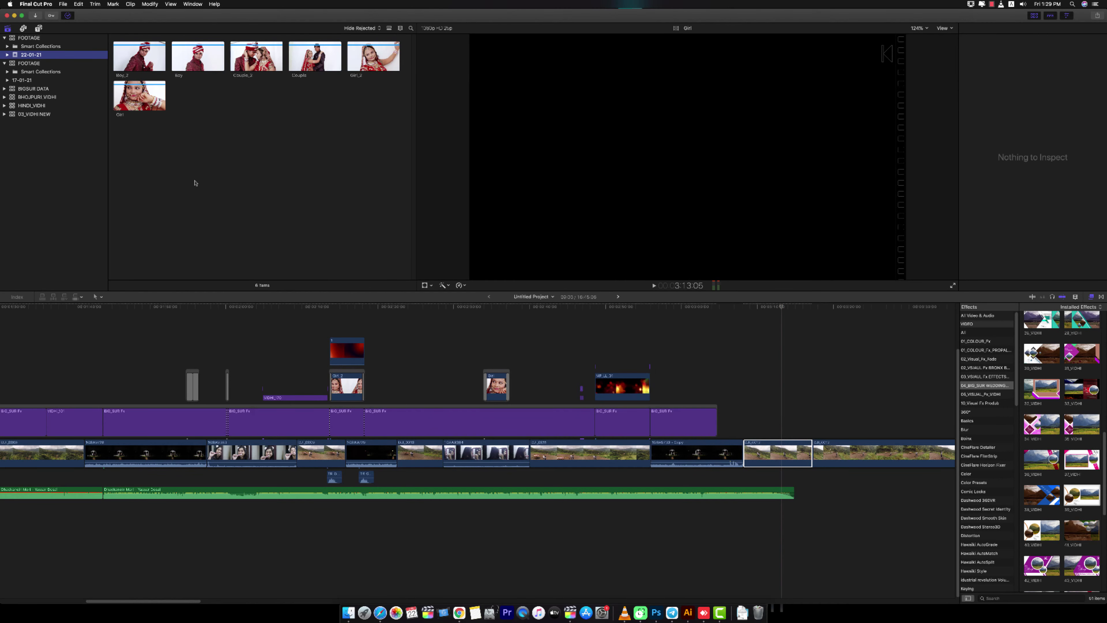
{"action": "left_click", "coordinate": [348, 613]}
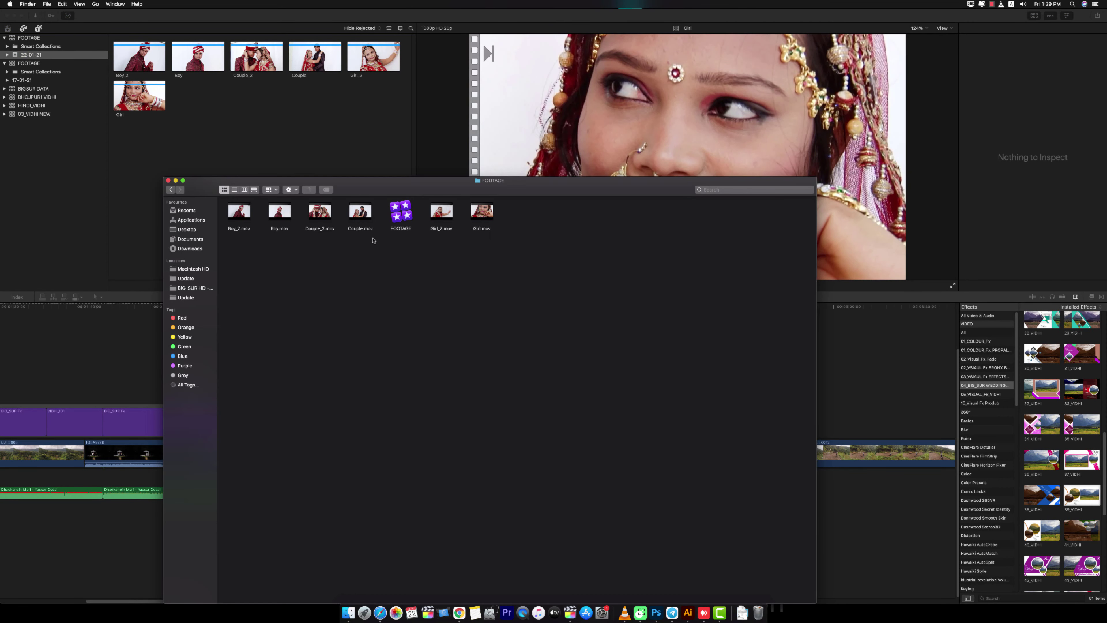
{"action": "double_click", "coordinate": [402, 216]}
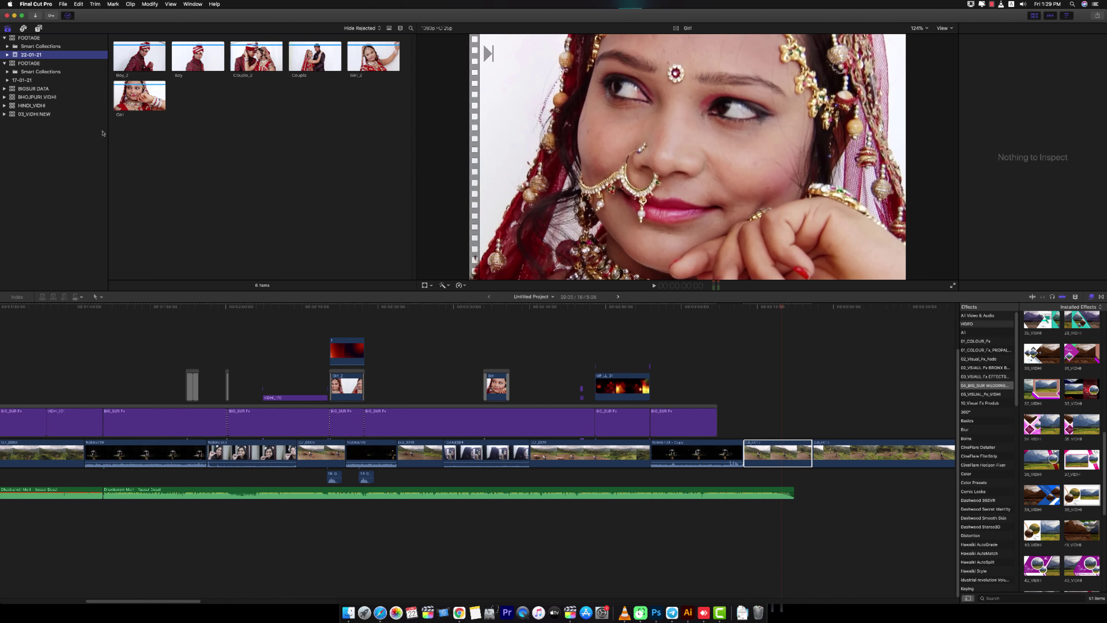
- Select the first part of the split hillside couple clip and start choosing a source clip for its effect's first Drop Zone
{"action": "left_click", "coordinate": [256, 57]}
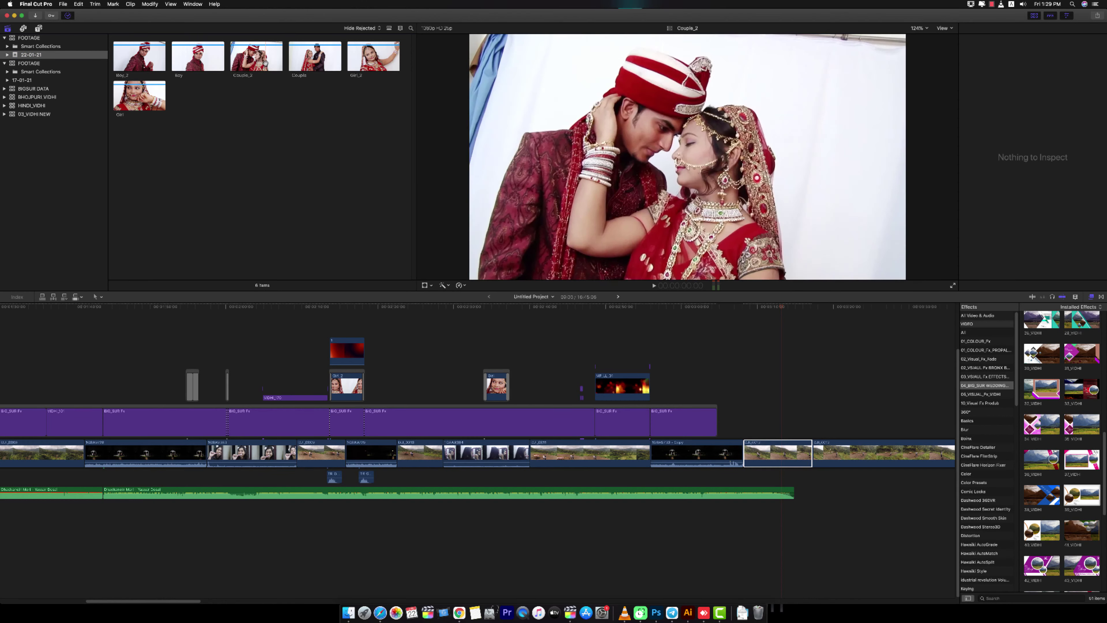
{"action": "left_click", "coordinate": [759, 436]}
{"action": "left_click", "coordinate": [761, 445]}
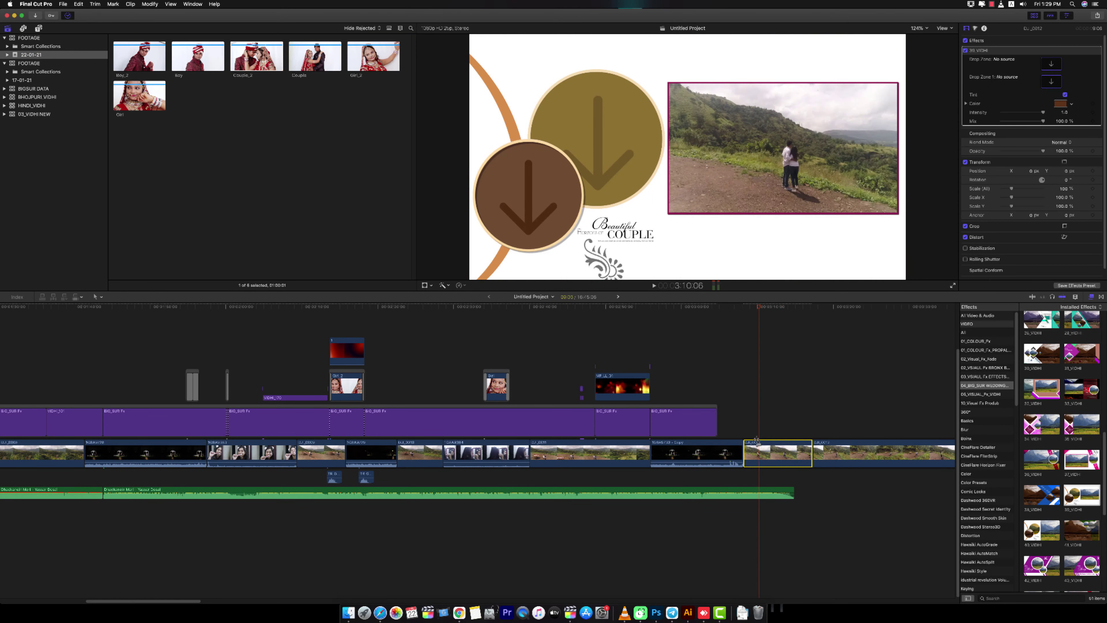
{"action": "left_click", "coordinate": [1052, 64]}
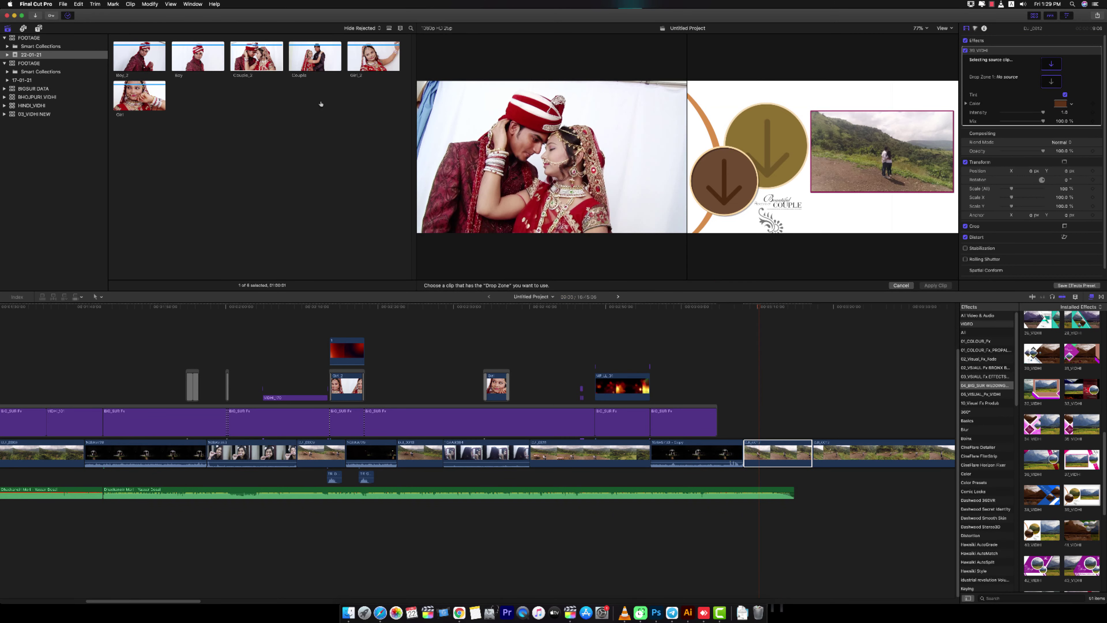
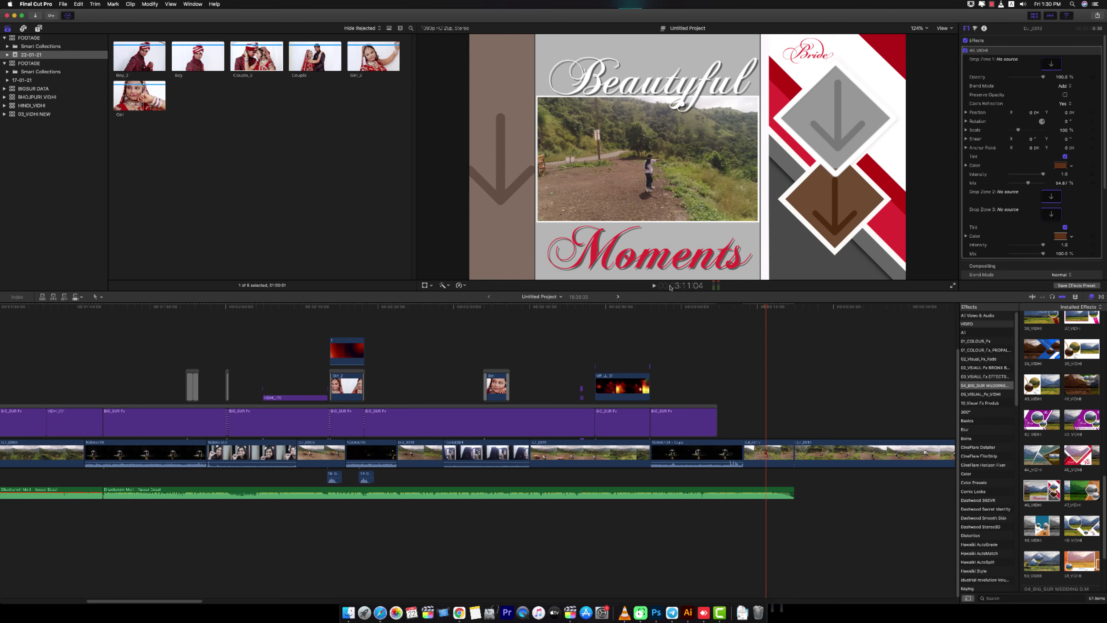
- Nudge the "Moments" and "Beautyful" texts slightly up and left in the layout, and preview the effect over the hillside clip
{"action": "mouse_move", "coordinate": [629, 252]}
{"action": "left_mouse_down"}
{"action": "mouse_move", "coordinate": [626, 165]}
{"action": "mouse_move", "coordinate": [620, 248]}
{"action": "left_mouse_up"}
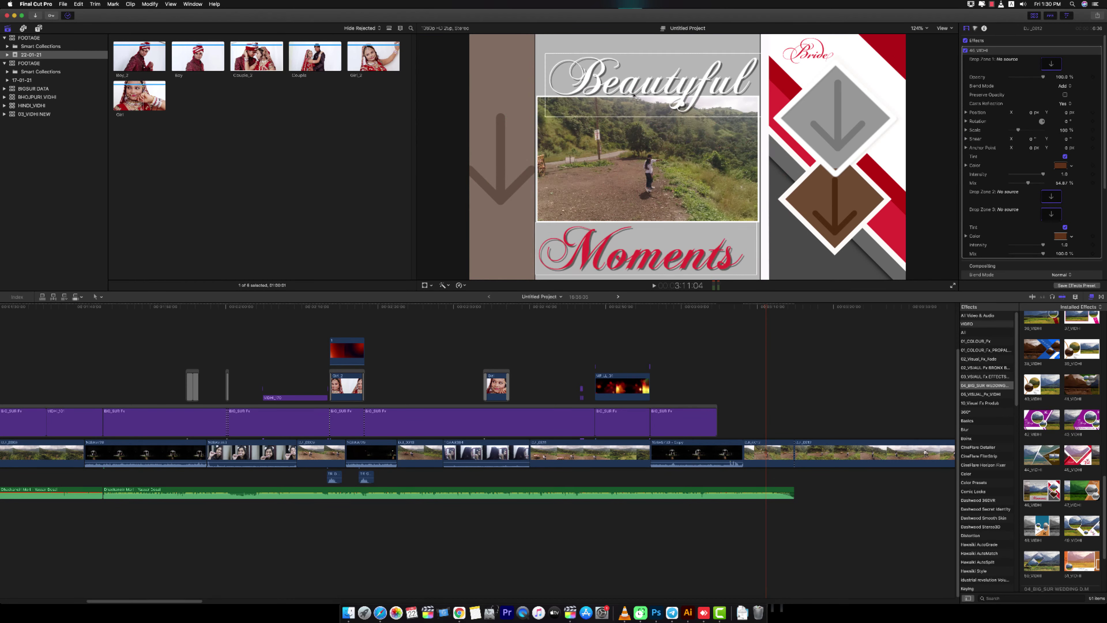
{"action": "mouse_move", "coordinate": [579, 65]}
{"action": "left_mouse_down"}
{"action": "mouse_move", "coordinate": [609, 146]}
{"action": "mouse_move", "coordinate": [592, 64]}
{"action": "mouse_move", "coordinate": [572, 54]}
{"action": "left_mouse_up"}
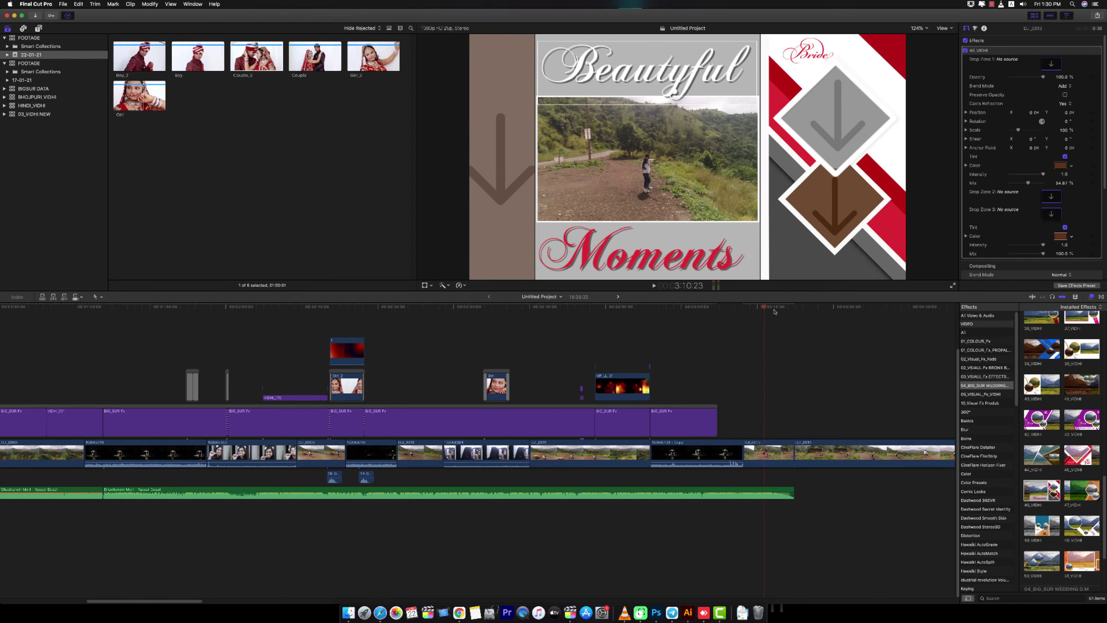
{"action": "left_click_drag", "start_coordinate": [742, 317], "coordinate": [786, 318]}
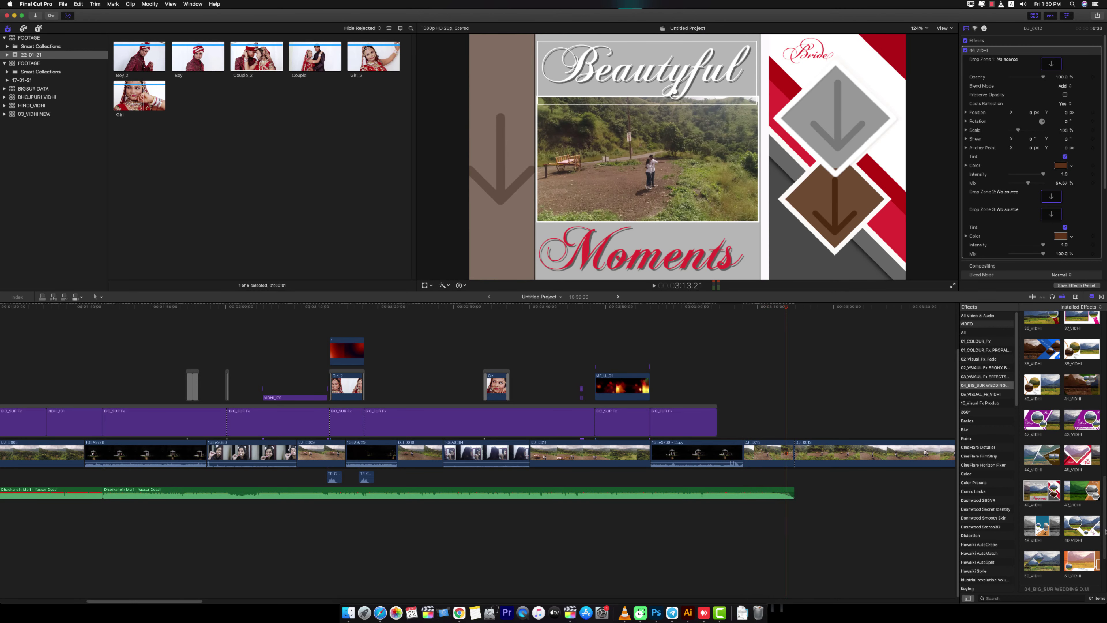
- Add a golden floral frame title from the 01_BIG_SUR VIDHI collection above the hillside clip just after the first song ends
{"action": "left_click_drag", "start_coordinate": [1106, 531], "coordinate": [1090, 415]}
{"action": "left_click", "coordinate": [467, 362]}
{"action": "key", "text": "super+minus"}
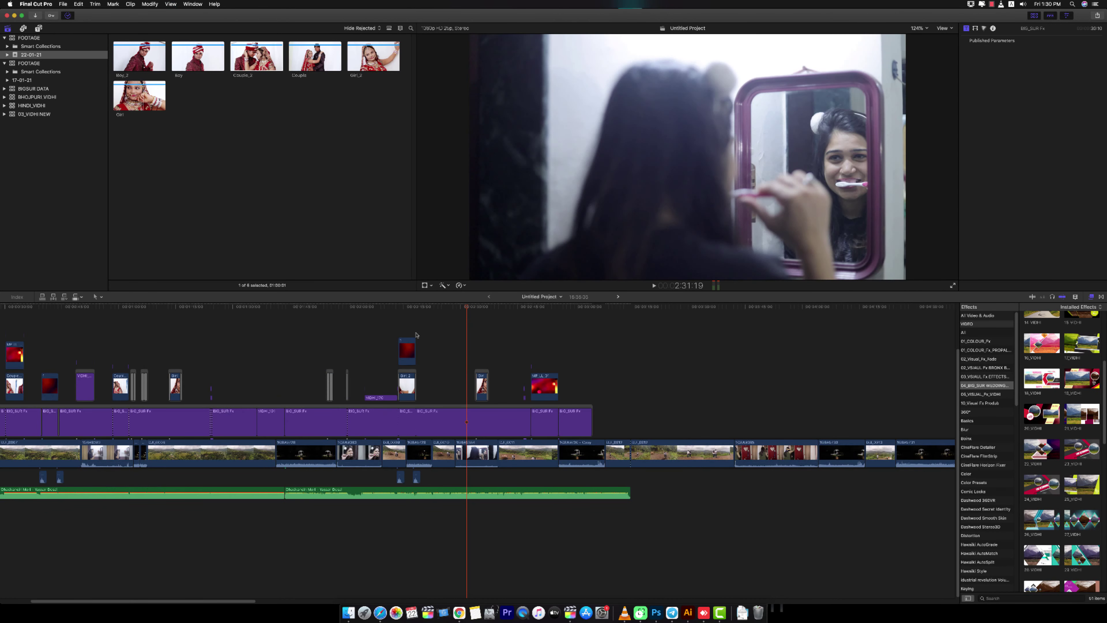
{"action": "left_click", "coordinate": [38, 29]}
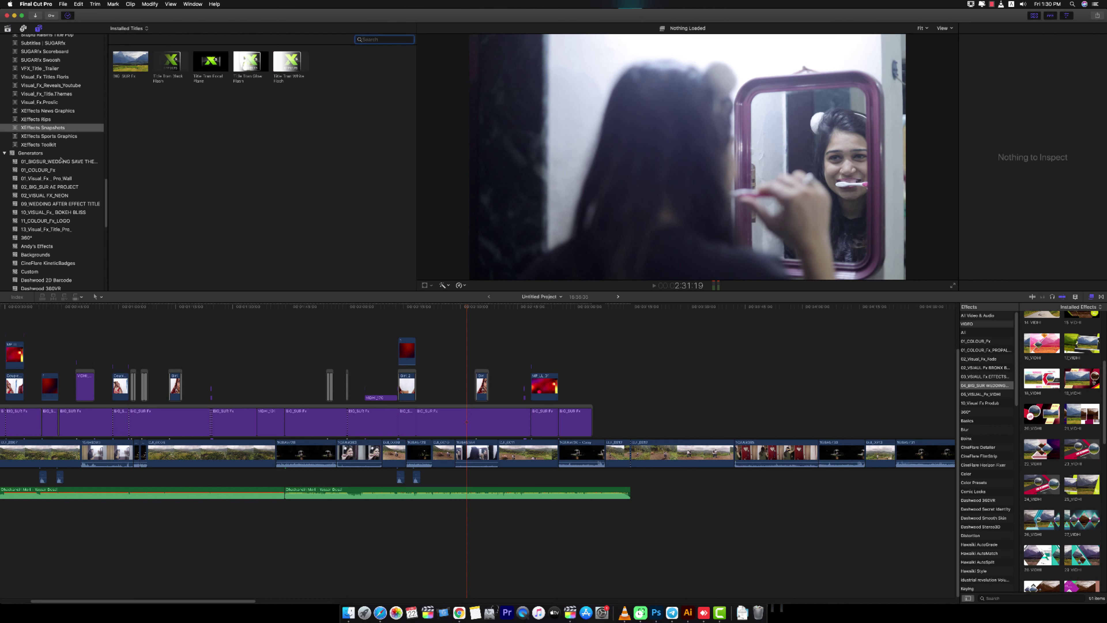
{"action": "scroll", "coordinate": [61, 160], "scroll_direction": "up", "scroll_amount": 20}
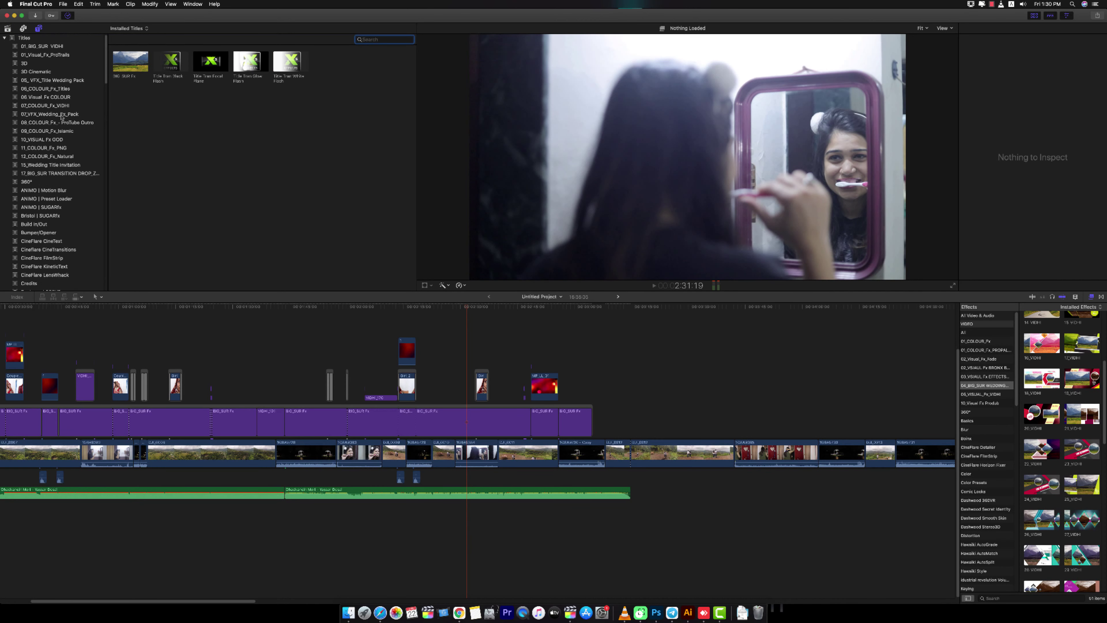
{"action": "left_click", "coordinate": [50, 46]}
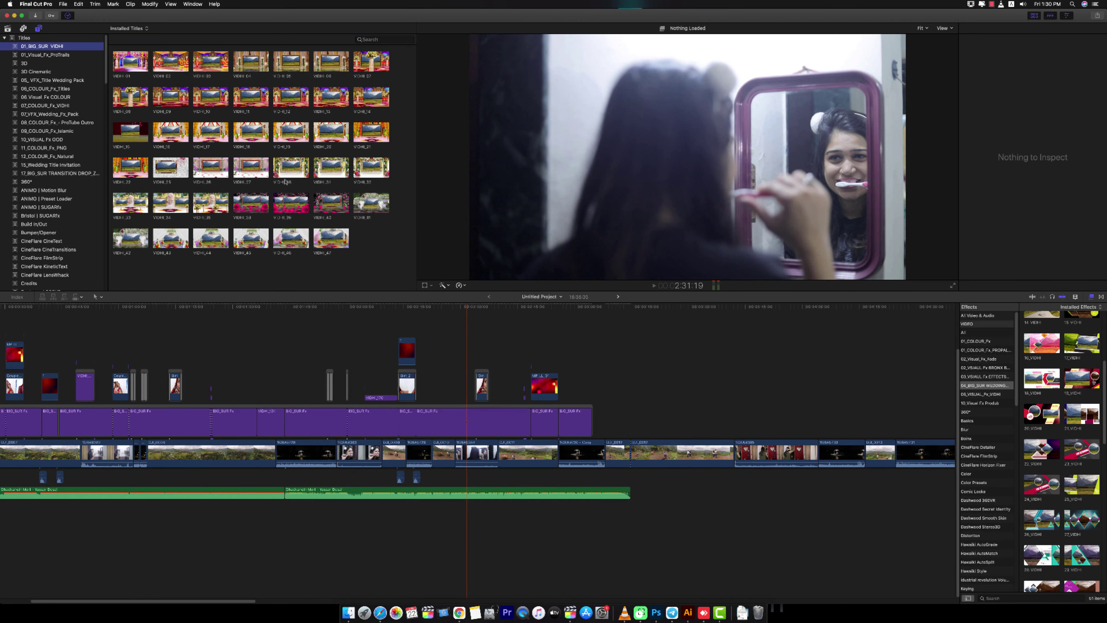
{"action": "left_click_drag", "start_coordinate": [284, 181], "coordinate": [645, 433]}
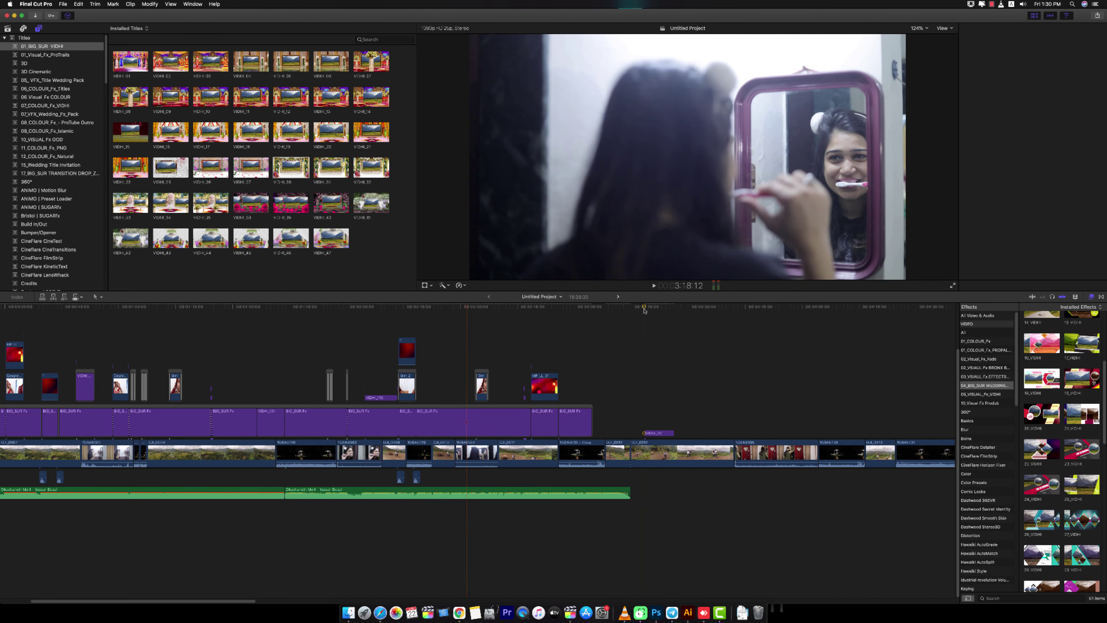
{"action": "left_click_drag", "start_coordinate": [655, 309], "coordinate": [668, 306]}
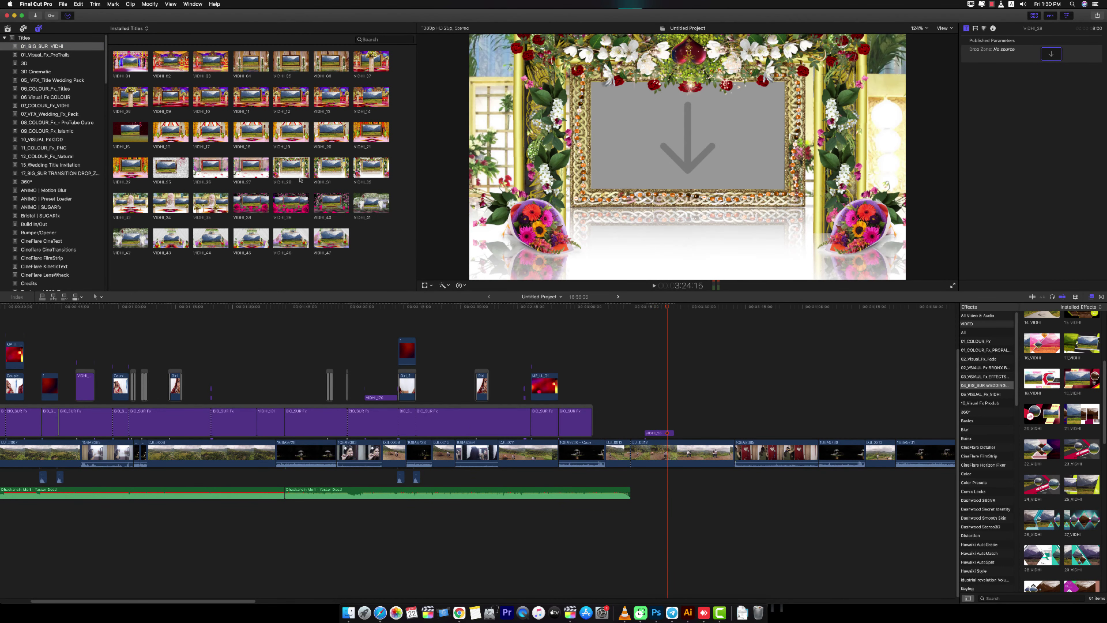
- Place a second golden floral frame title further along the hillside clip and a white-curtain floral title above the red-door clip
{"action": "left_click_drag", "start_coordinate": [644, 359], "coordinate": [689, 379]}
{"action": "left_click_drag", "start_coordinate": [687, 310], "coordinate": [711, 314]}
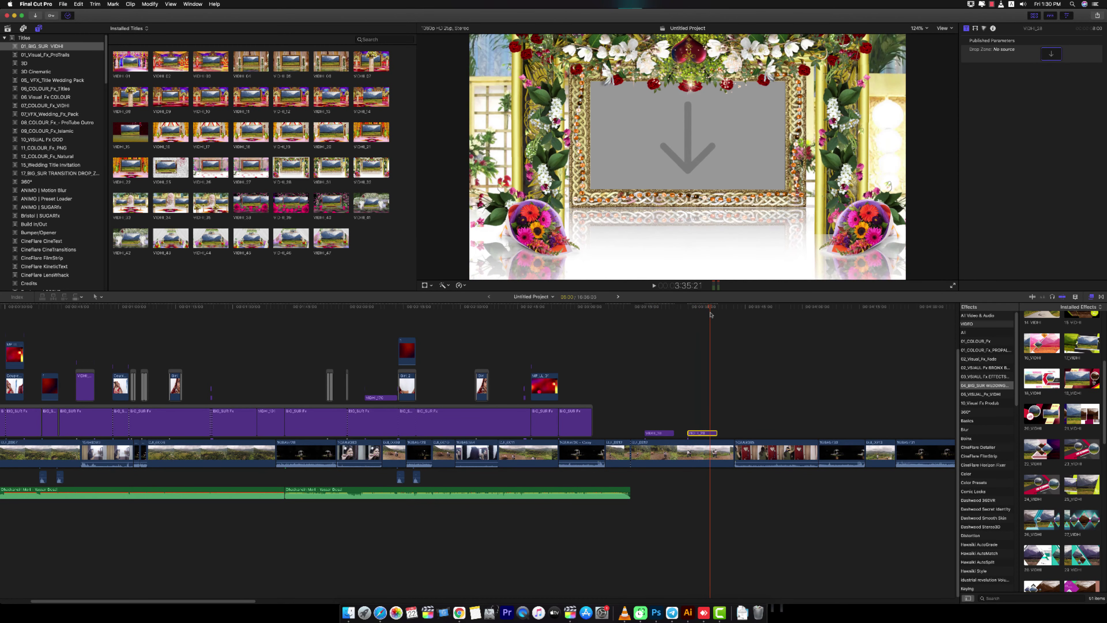
{"action": "left_click_drag", "start_coordinate": [244, 236], "coordinate": [767, 431]}
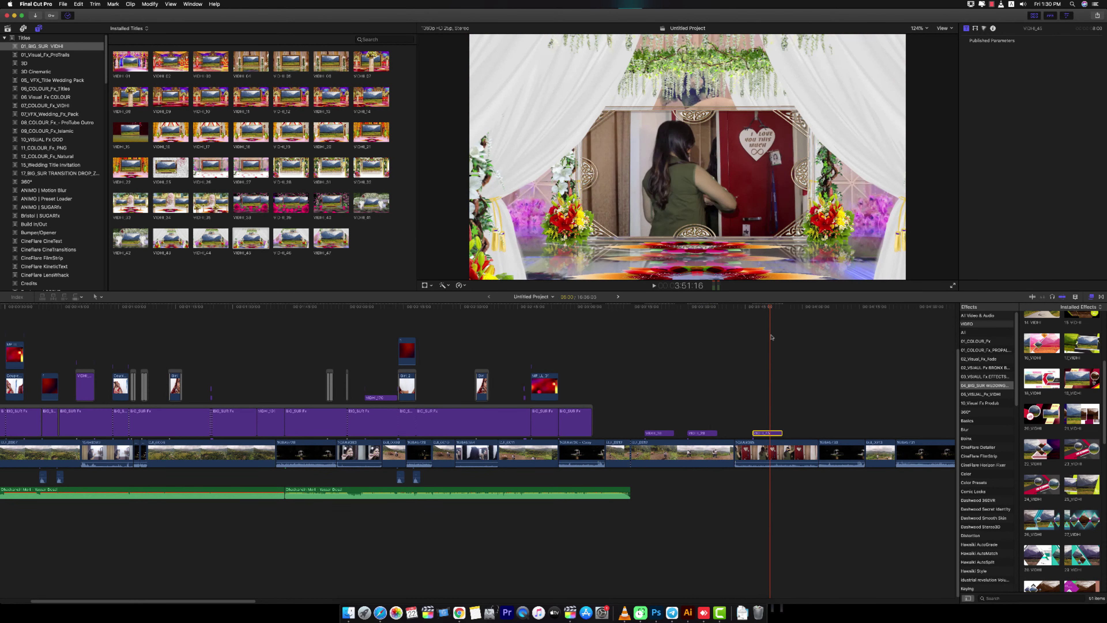
{"action": "left_click", "coordinate": [770, 316]}
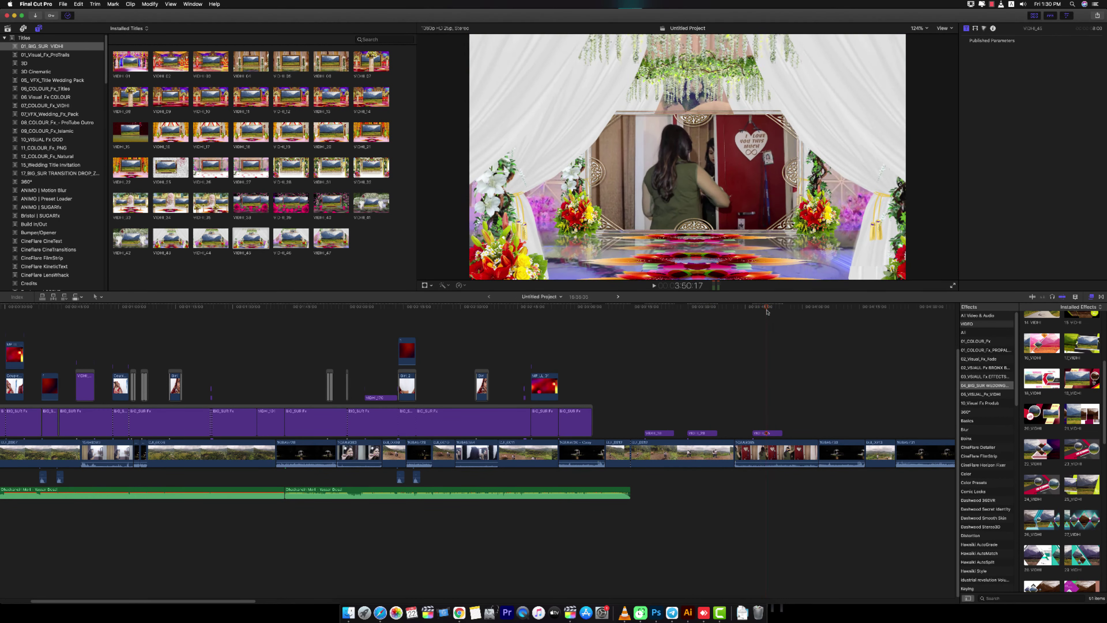
- Fill the Drop Zone of the second golden floral frame title with the hillside clip beneath it
{"action": "left_click", "coordinate": [702, 432]}
{"action": "left_click", "coordinate": [699, 433]}
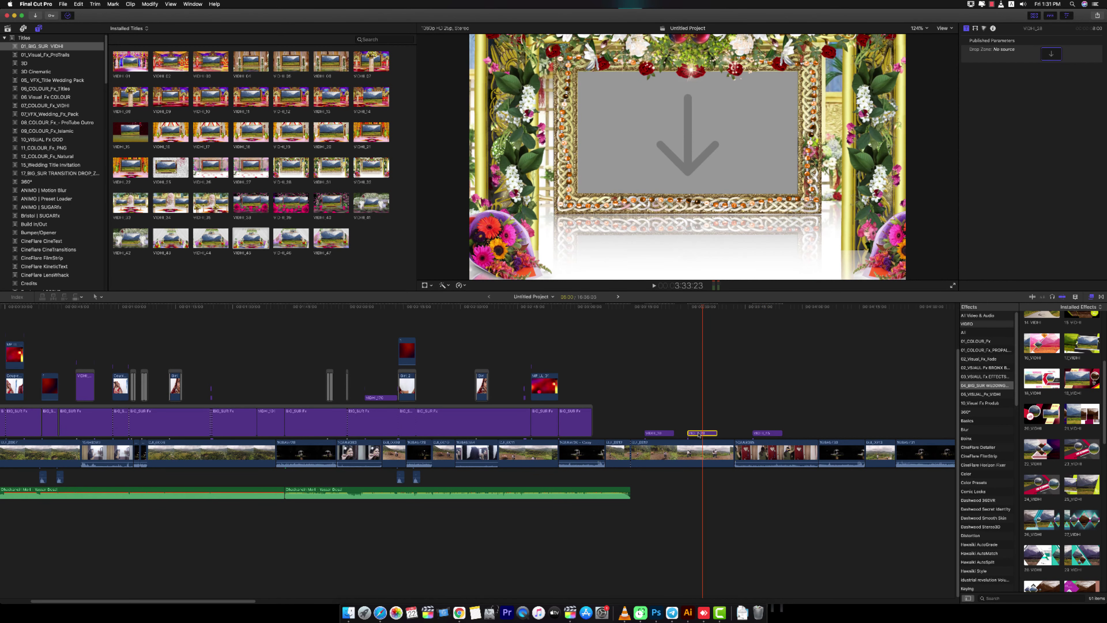
{"action": "left_click", "coordinate": [1050, 54]}
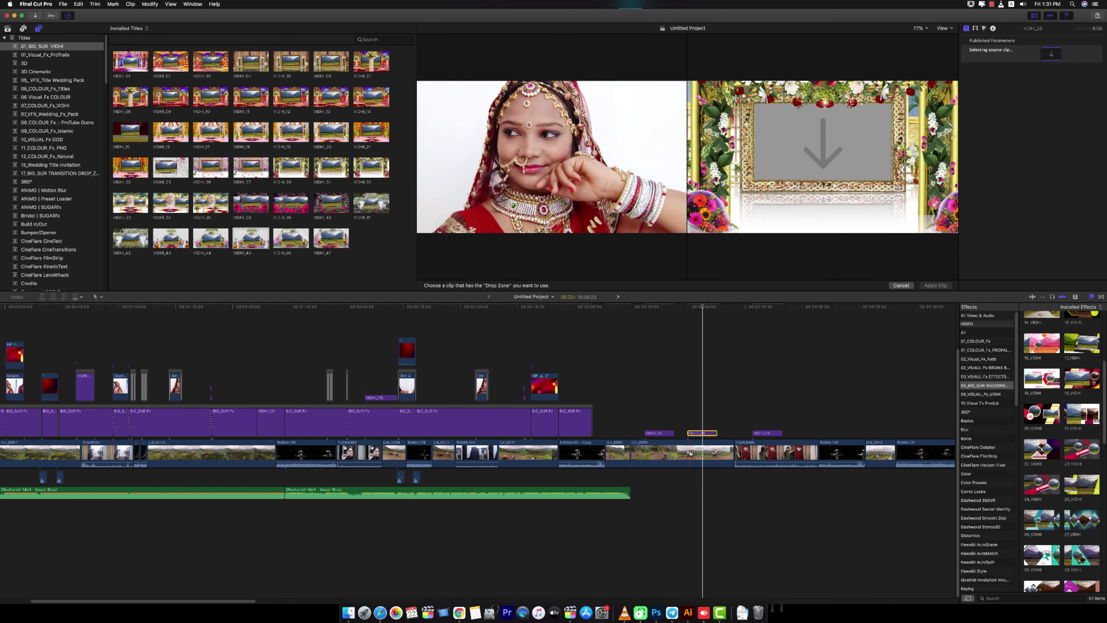
{"action": "left_click", "coordinate": [690, 452]}
{"action": "left_click", "coordinate": [936, 285]}
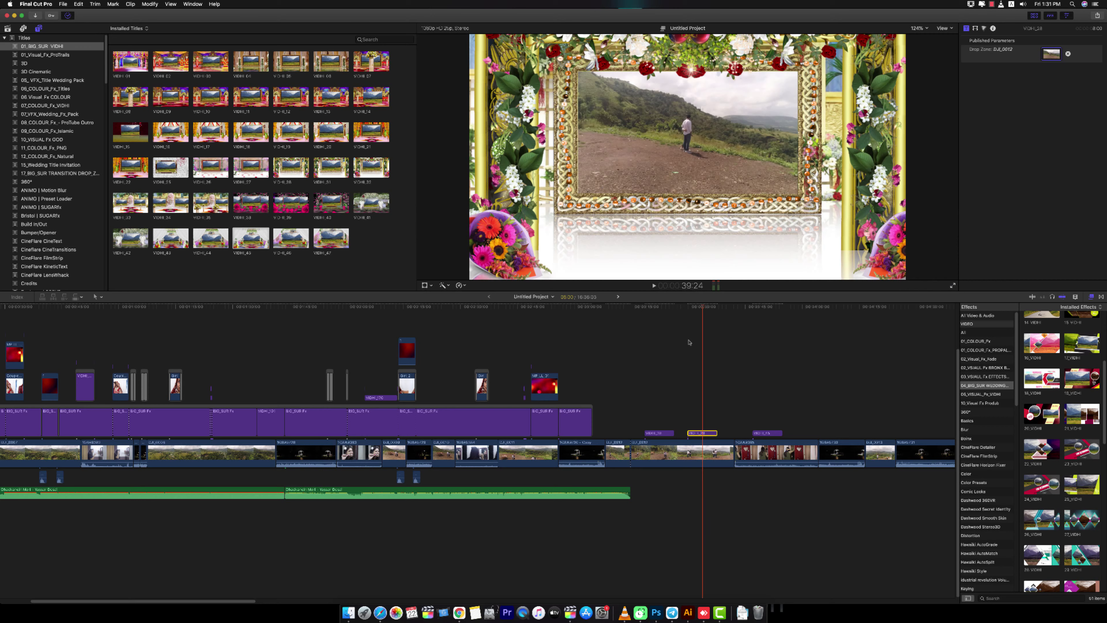
- Delete the three newly added floral frame titles from the timeline
{"action": "left_click_drag", "start_coordinate": [700, 308], "coordinate": [650, 311]}
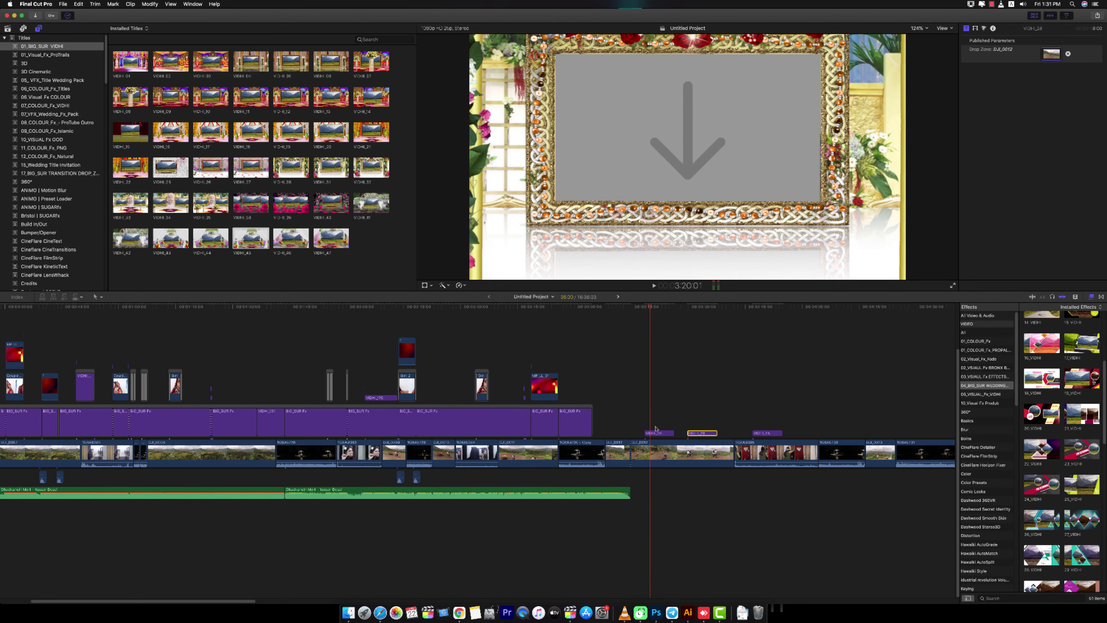
{"action": "left_click_drag", "start_coordinate": [825, 415], "coordinate": [652, 435]}
{"action": "key", "text": "Delete"}
{"action": "key", "text": "super+4"}
{"action": "key", "text": "shift+z"}
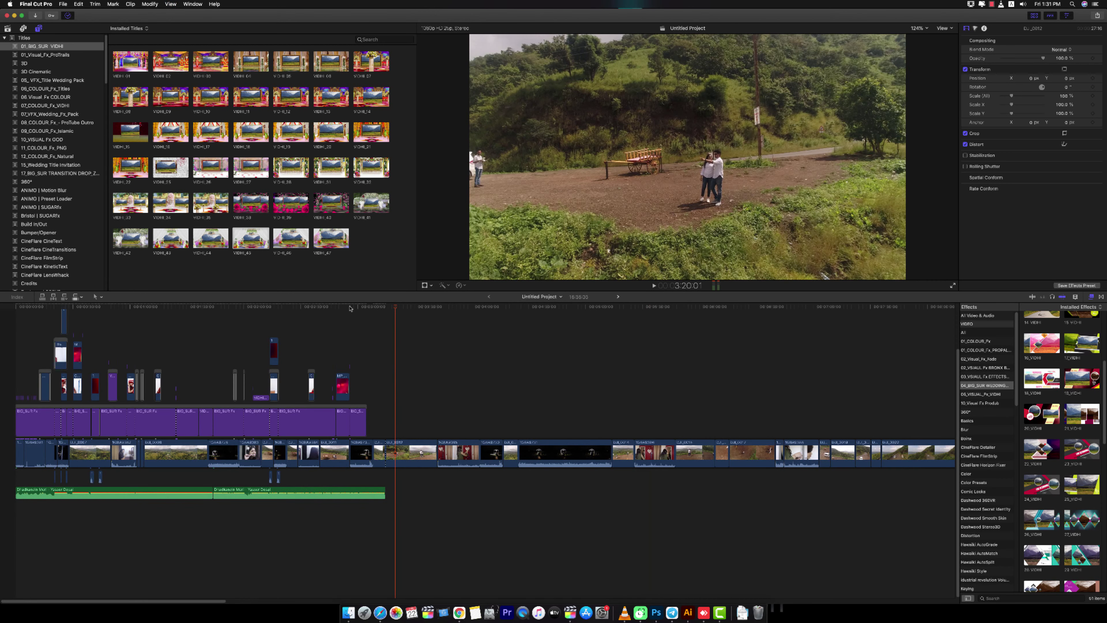
- Open the Menu_Es_Janam_Vich_Tu_milaya_My_Pre-wedding_shoot(256k) project from the 03_VIDHI NEW library
{"action": "left_click", "coordinate": [8, 28]}
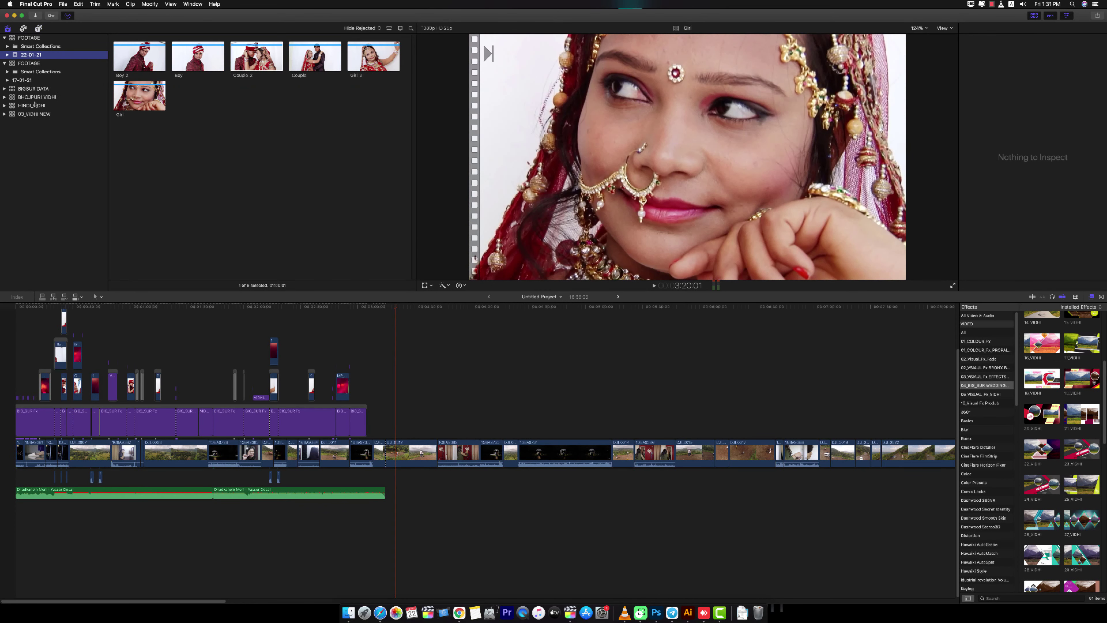
{"action": "left_click", "coordinate": [31, 97]}
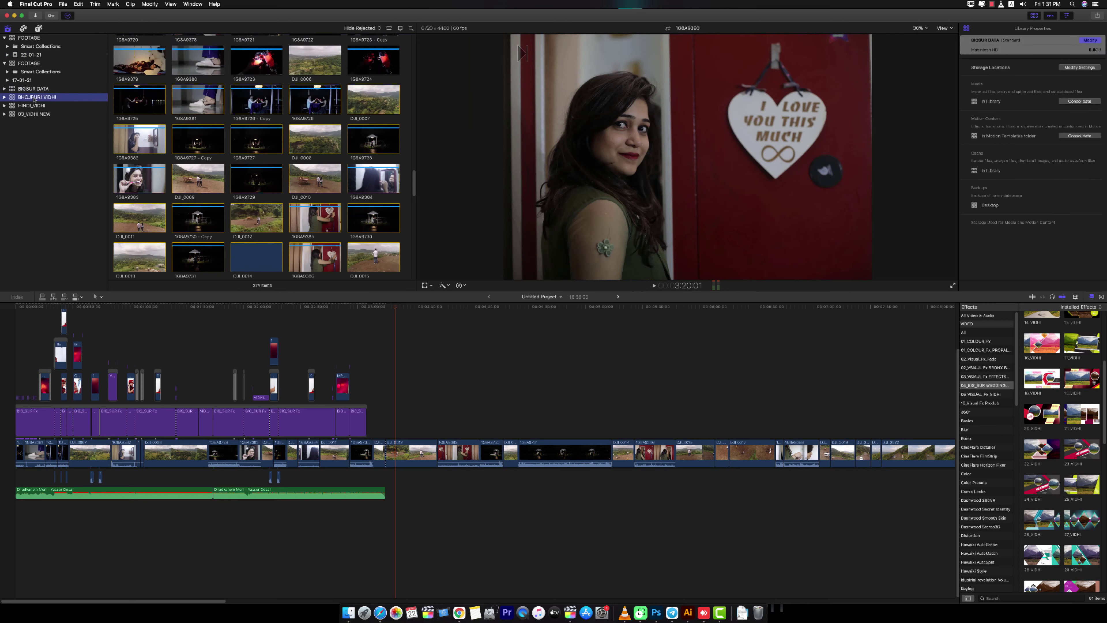
{"action": "left_click", "coordinate": [32, 105]}
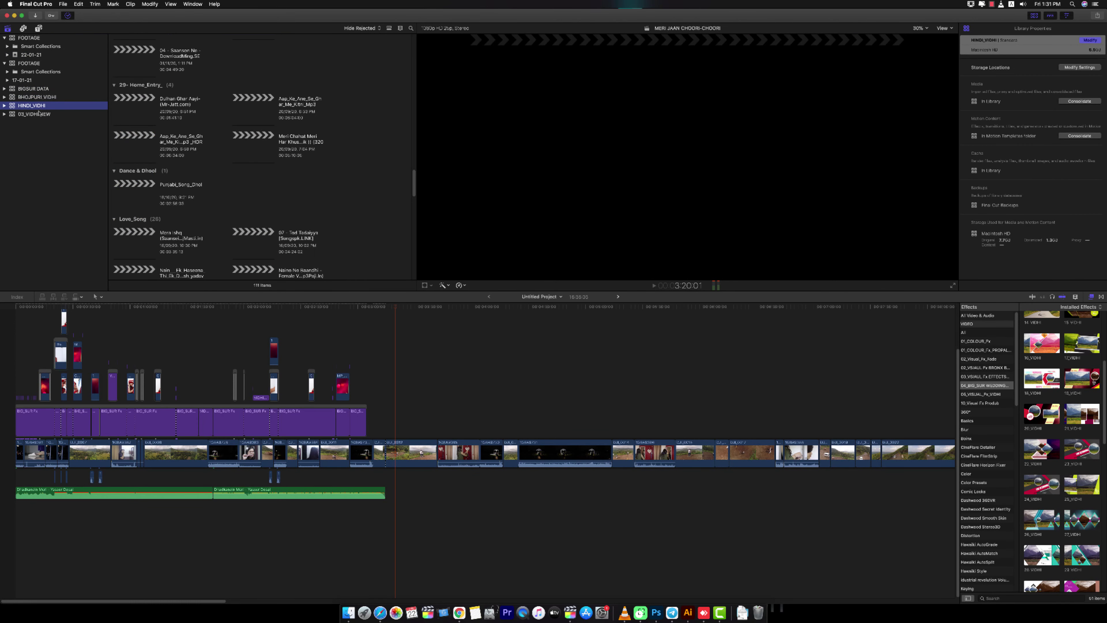
{"action": "left_click", "coordinate": [36, 115]}
{"action": "scroll", "coordinate": [308, 238], "scroll_direction": "down", "scroll_amount": 1}
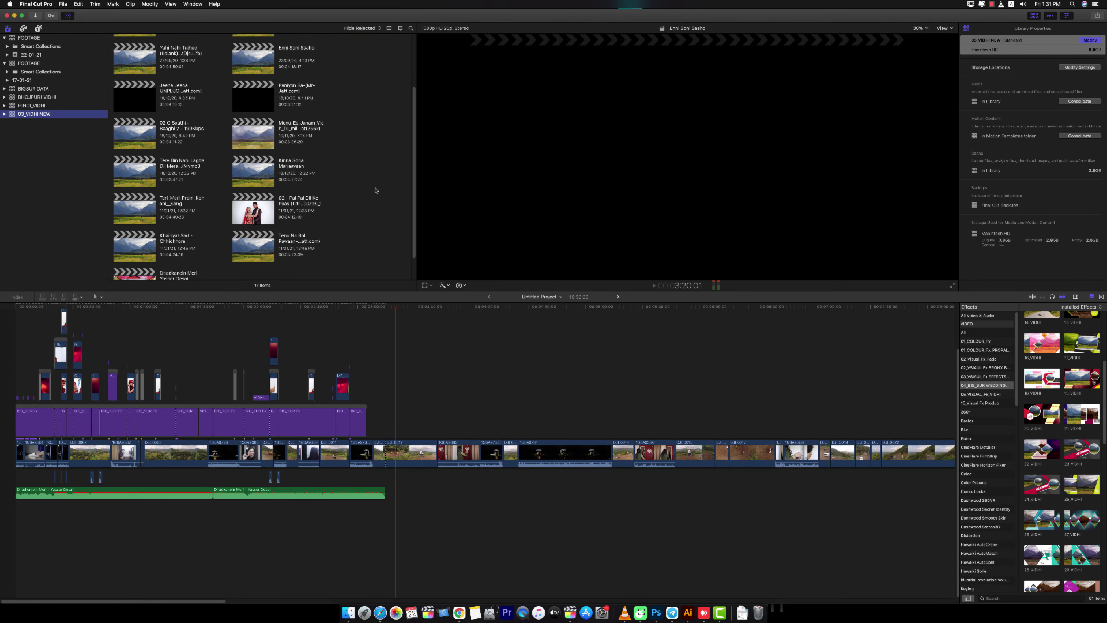
{"action": "double_click", "coordinate": [267, 137]}
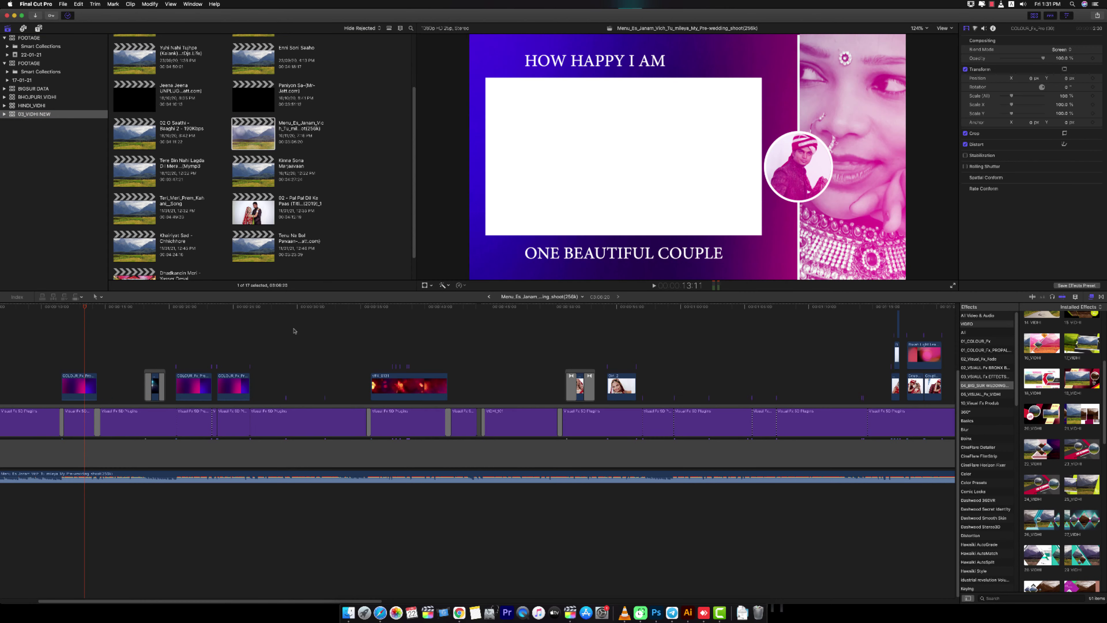
- Copy everything in the Menu_Es_Janam song project and paste it as connected clips into Untitled Project at 3:21:05
{"action": "key", "text": "super+a"}
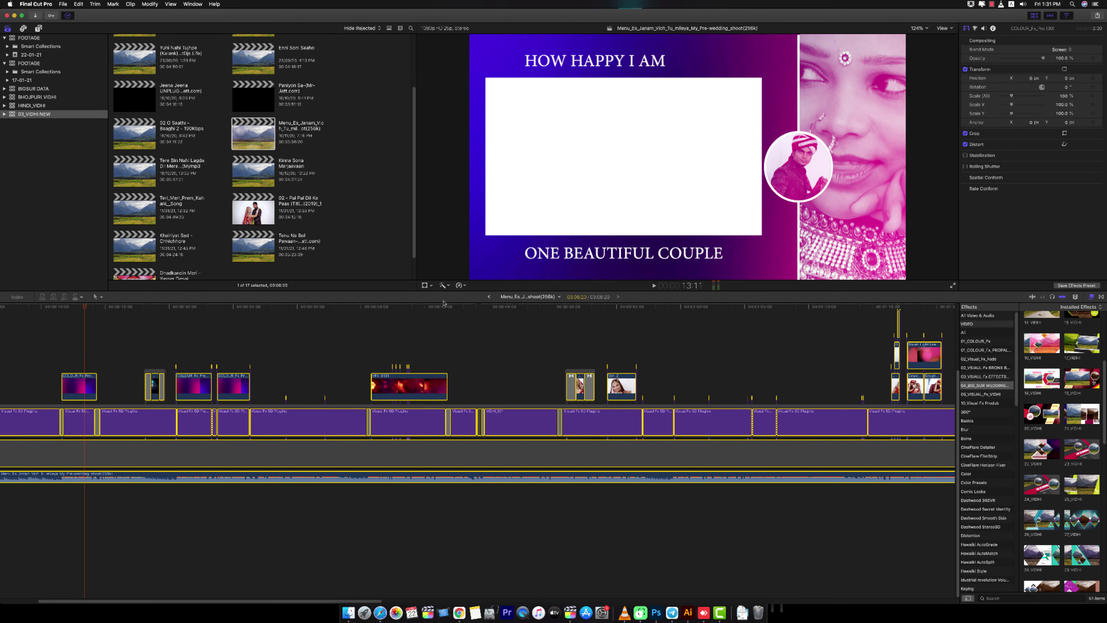
{"action": "key", "text": "super+c"}
{"action": "left_click", "coordinate": [489, 297]}
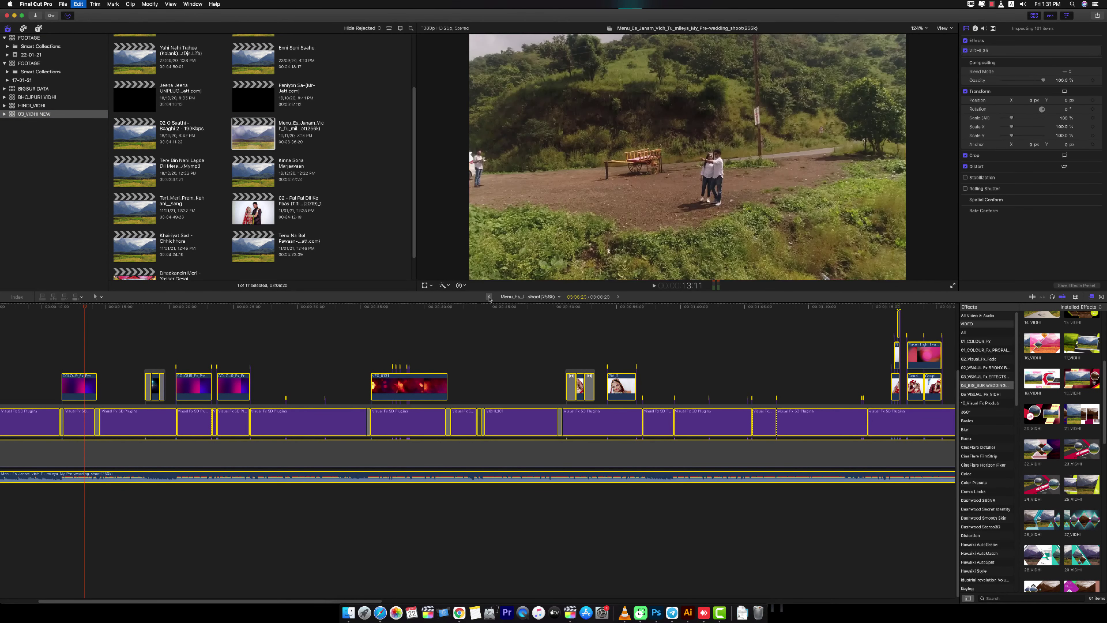
{"action": "left_click_drag", "start_coordinate": [393, 309], "coordinate": [398, 311]}
{"action": "key", "text": "q"}
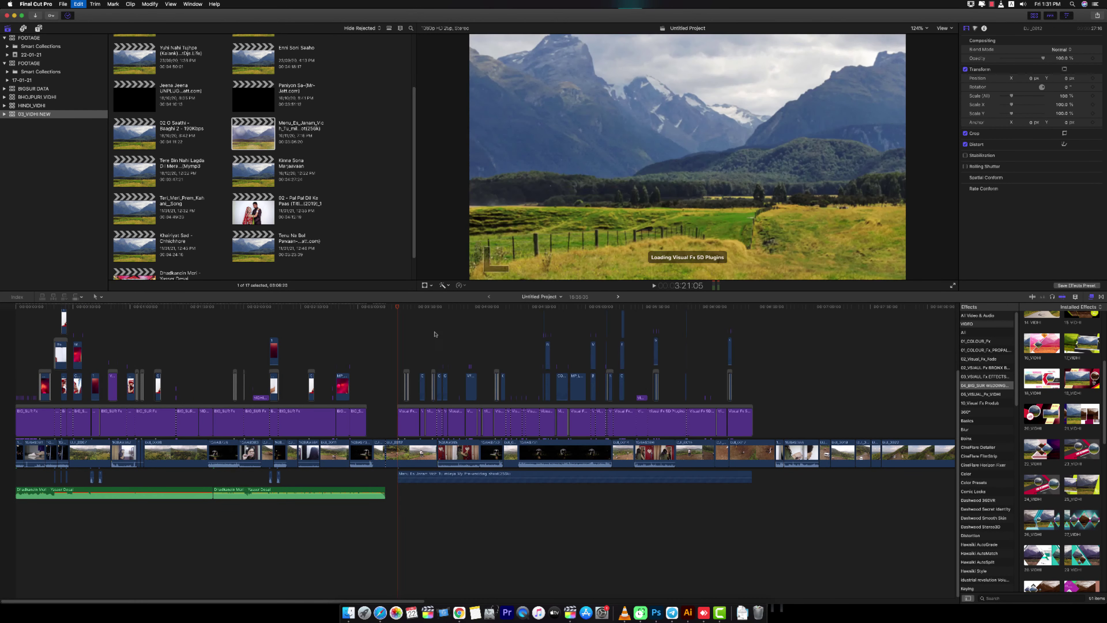
- Play the start of the pasted song section to check its effects over the hillside clips
{"action": "key", "text": "super+equal"}
{"action": "key", "text": "super+equal"}
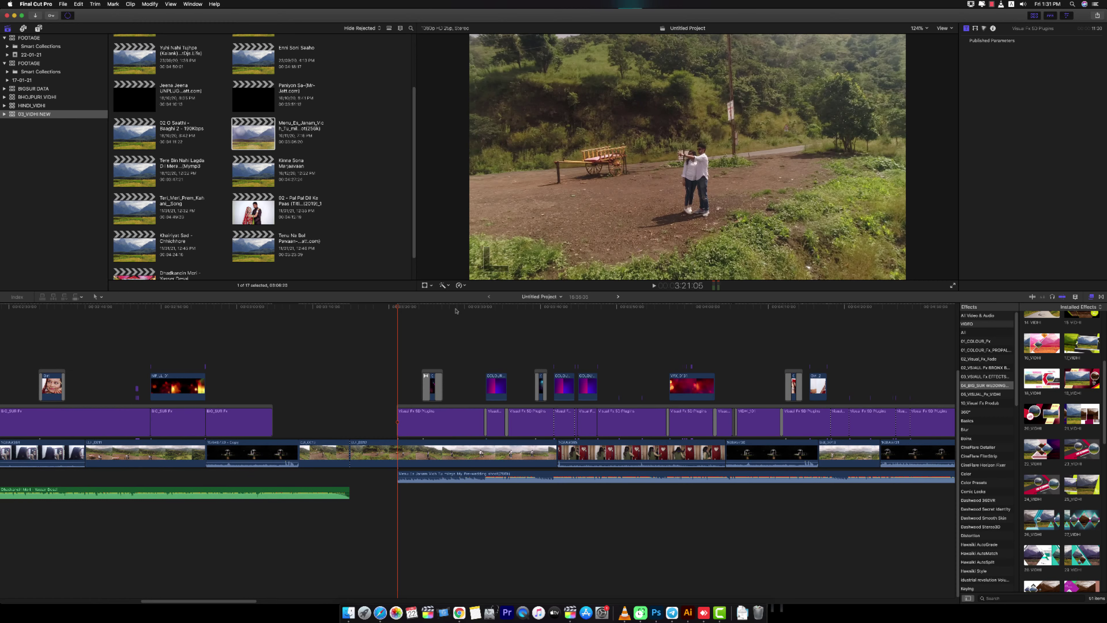
{"action": "key", "text": "space"}
{"action": "key", "text": "super+equal"}
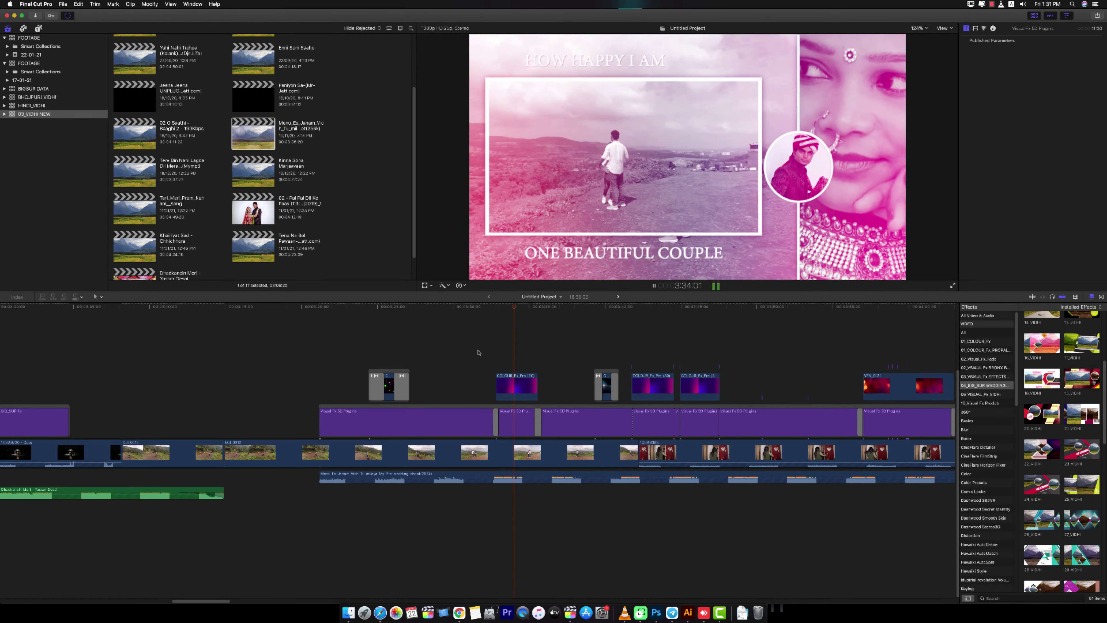
{"action": "key", "text": "super+minus"}
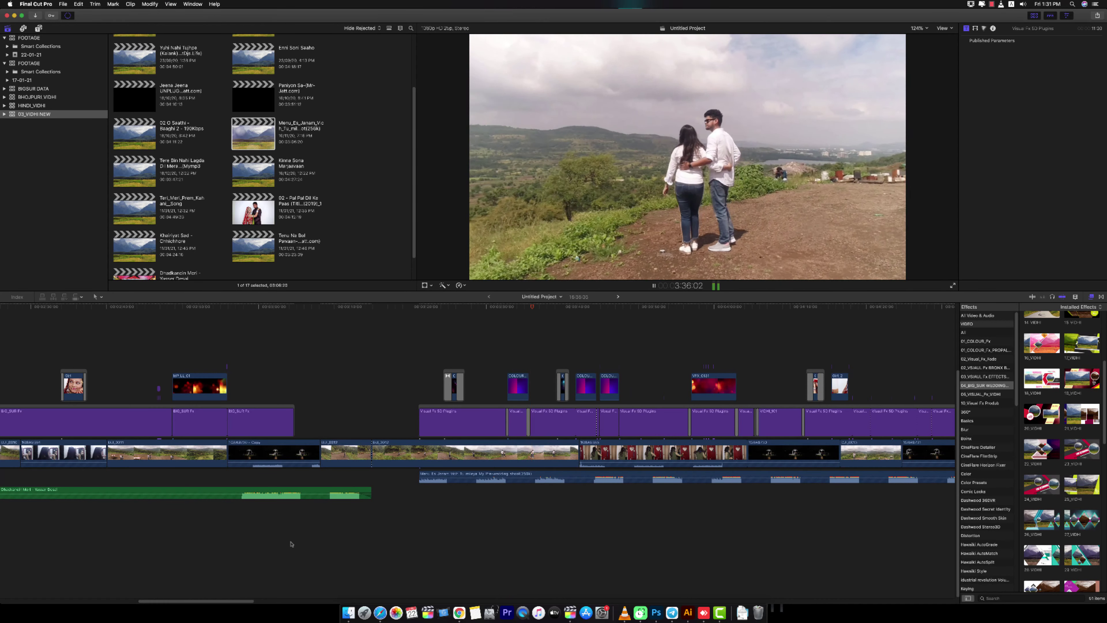
{"action": "key", "text": "space"}
{"action": "scroll", "coordinate": [210, 597], "scroll_direction": "right", "scroll_amount": 10}
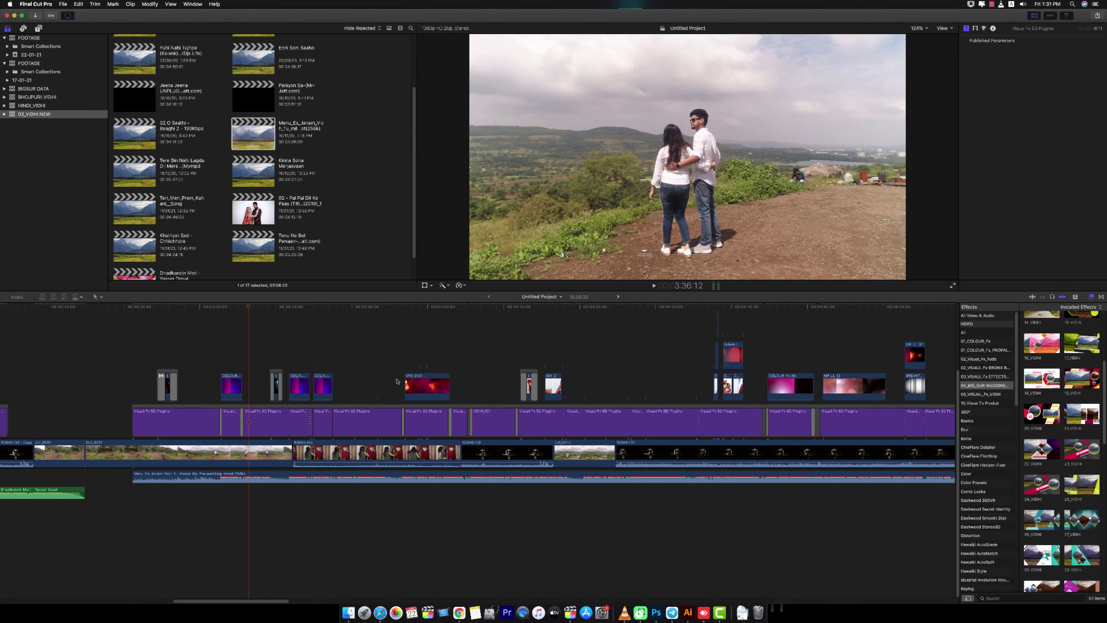
- Scrub through the pasted section over the night gazebo clip to the pink "HOW HAPPY I AM" layout
{"action": "left_click", "coordinate": [401, 355]}
{"action": "scroll", "coordinate": [401, 355], "scroll_direction": "right", "scroll_amount": 6}
{"action": "left_click", "coordinate": [442, 360]}
{"action": "left_click_drag", "start_coordinate": [448, 321], "coordinate": [555, 317]}
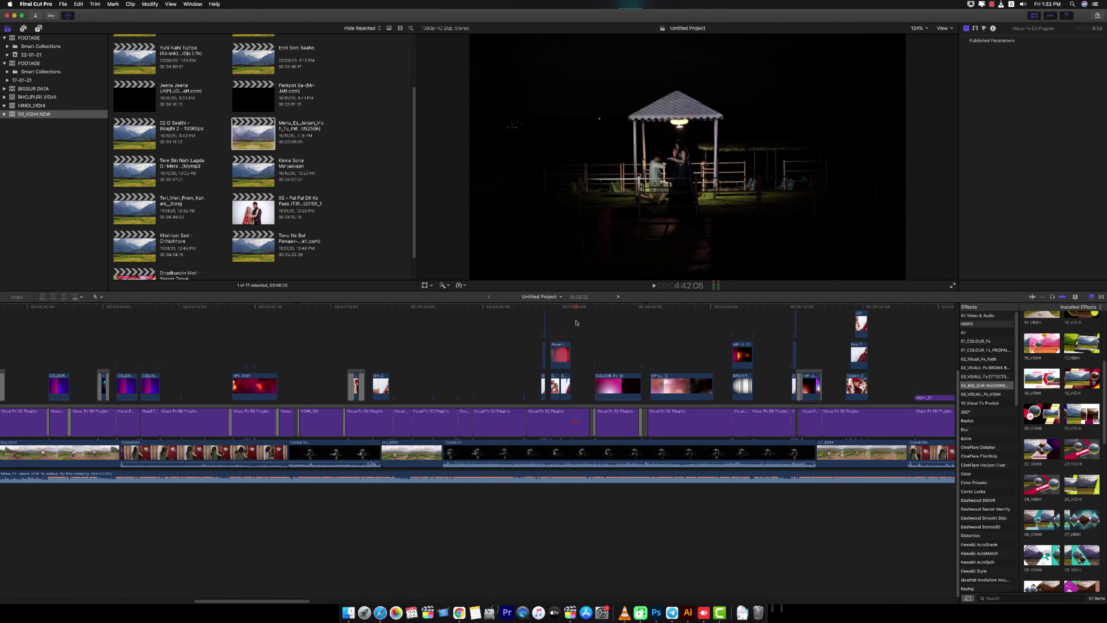
{"action": "left_click", "coordinate": [544, 321]}
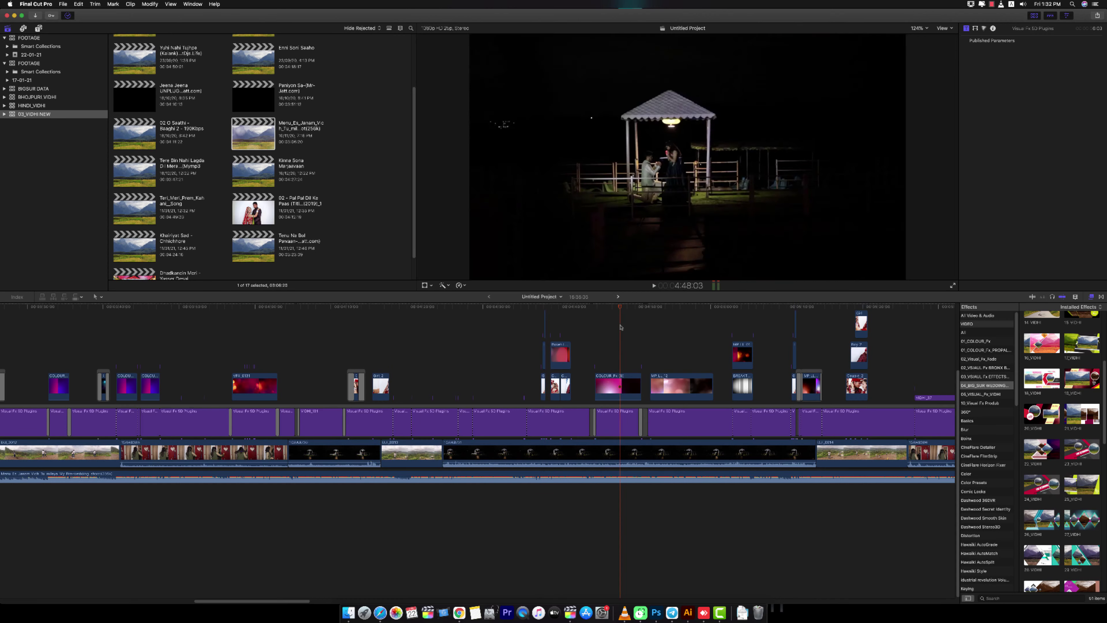
{"action": "left_click", "coordinate": [642, 331]}
{"action": "left_click", "coordinate": [627, 331]}
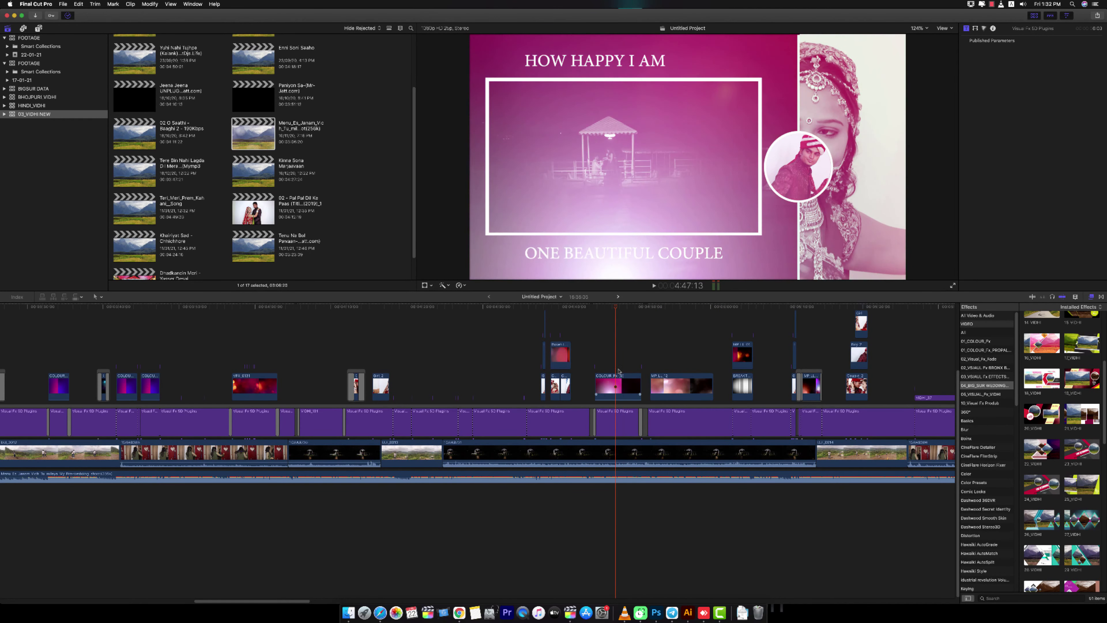
- Disable the pink COLOUR_Fx overlay above the night gazebo, preview the layout, and select the gazebo clip beneath
{"action": "left_click", "coordinate": [617, 390]}
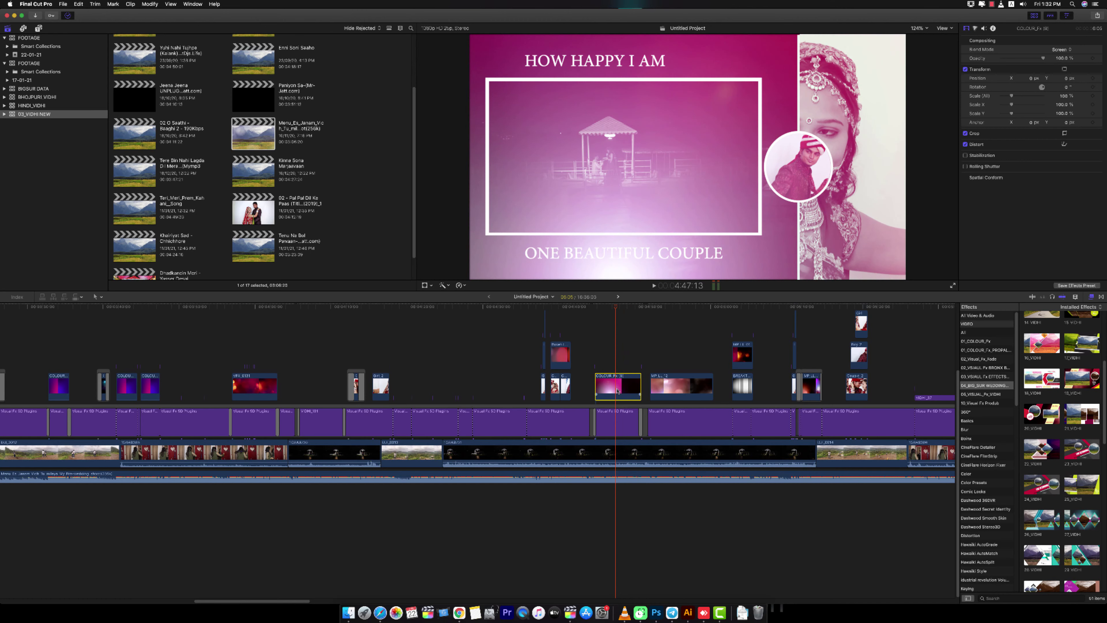
{"action": "key", "text": "v"}
{"action": "key", "text": "space"}
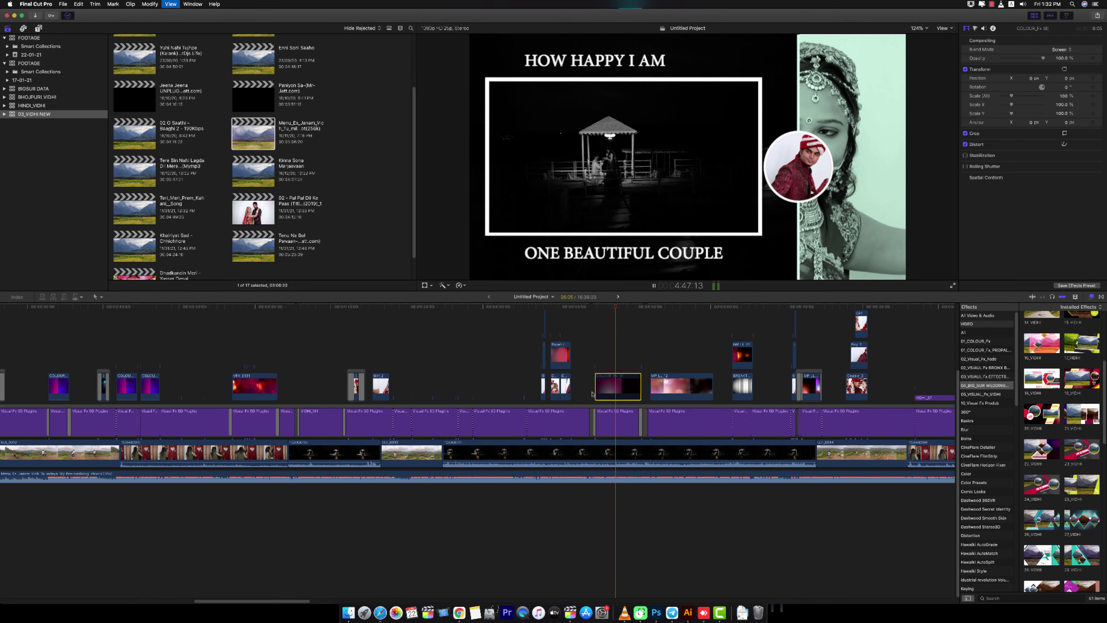
{"action": "left_click", "coordinate": [618, 457]}
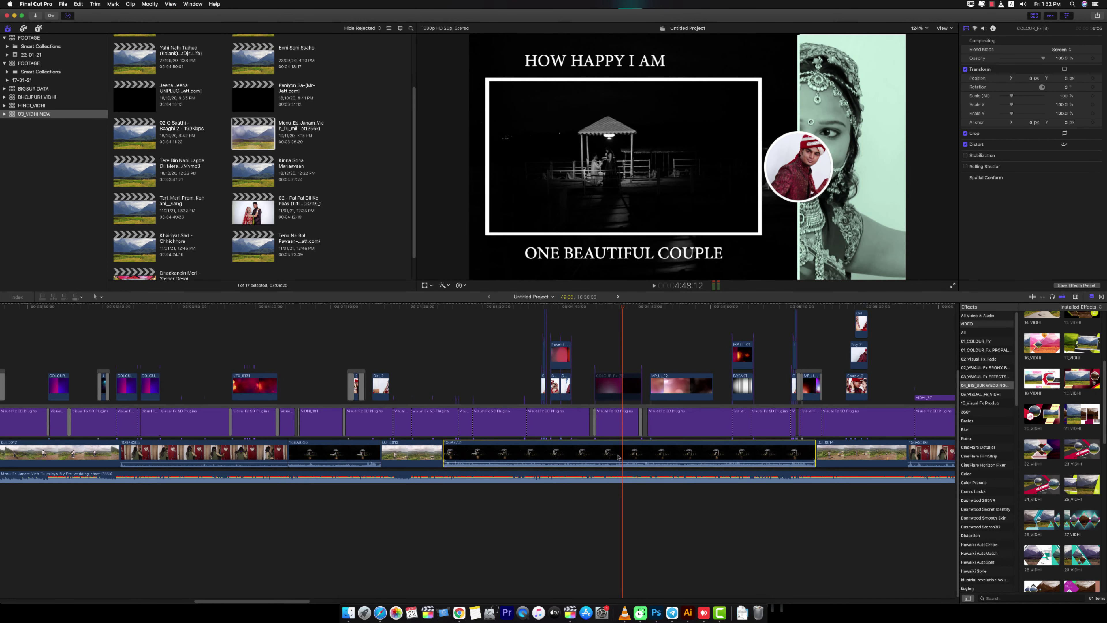
- Toggle the night gazebo clip off and on beneath the layout, and skim the rest of the pasted song section
{"action": "key", "text": "v"}
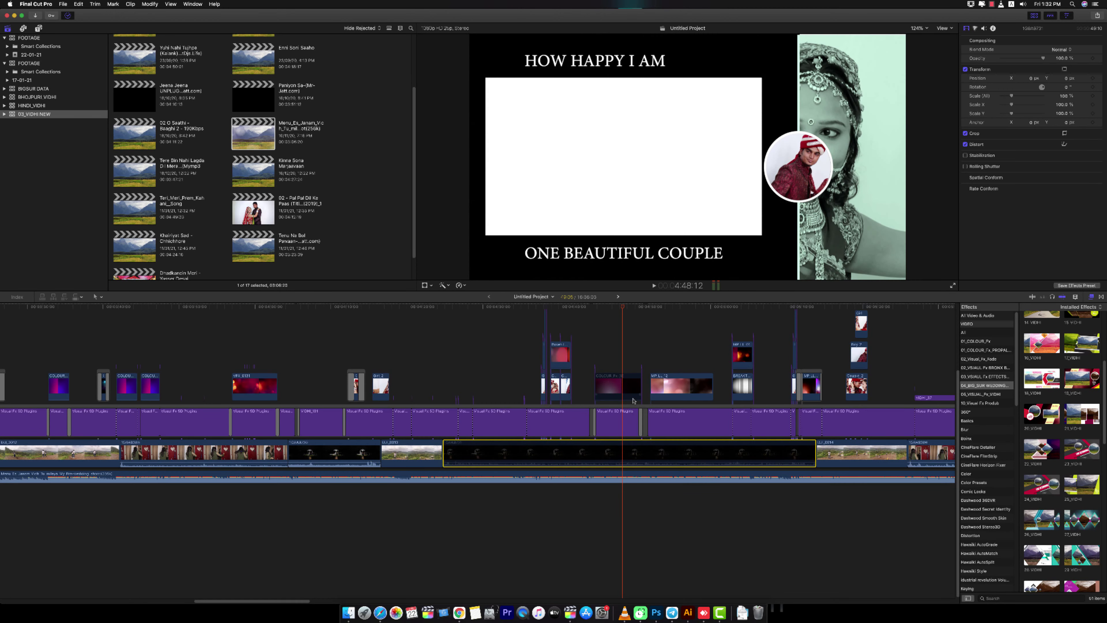
{"action": "key", "text": "v"}
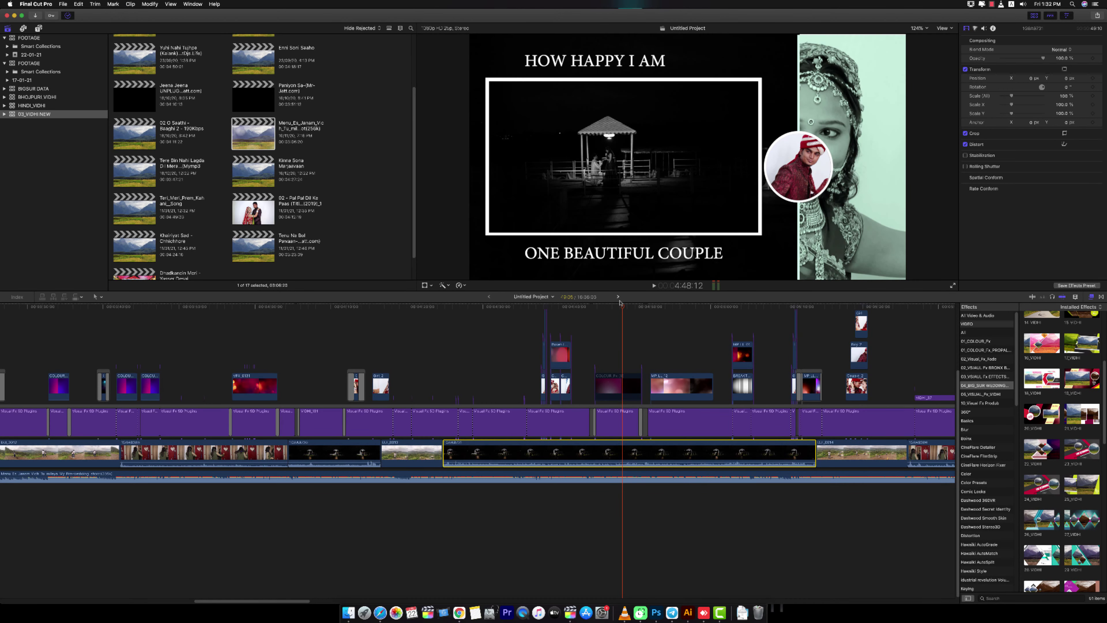
{"action": "left_click_drag", "start_coordinate": [619, 301], "coordinate": [832, 322]}
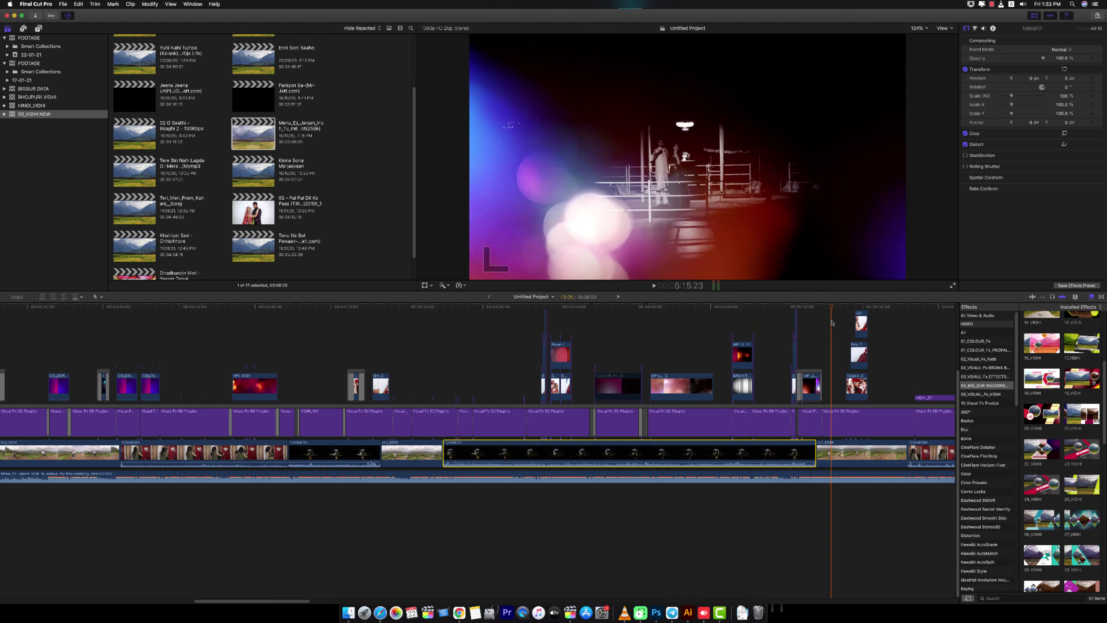
{"action": "key", "text": "space"}
{"action": "scroll", "coordinate": [328, 595], "scroll_direction": "right", "scroll_amount": 5}
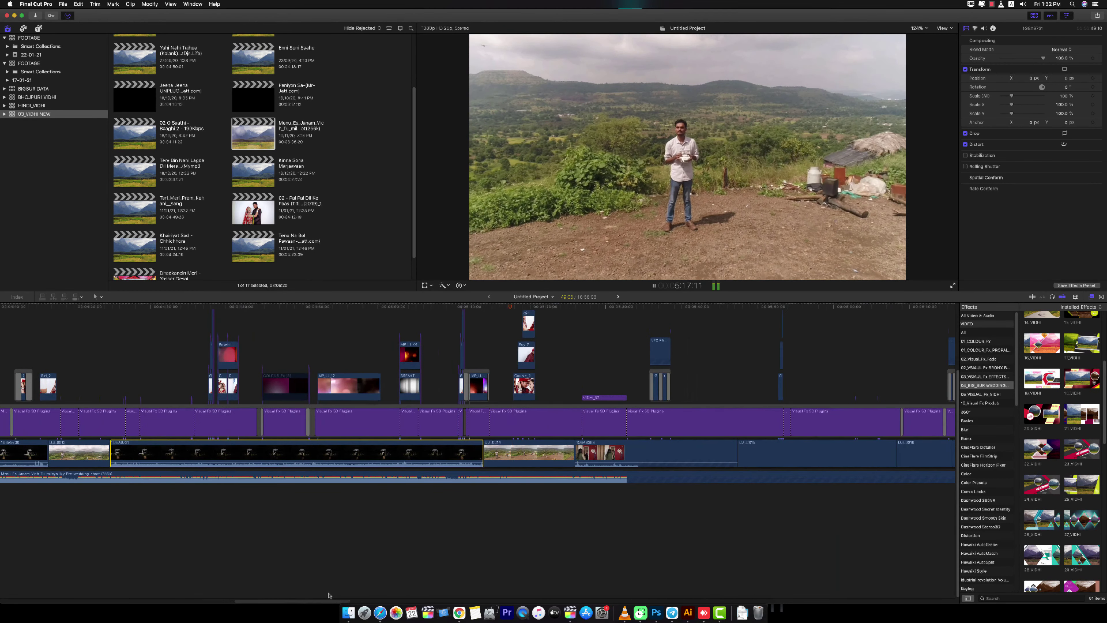
{"action": "key", "text": "space"}
{"action": "left_click", "coordinate": [643, 308]}
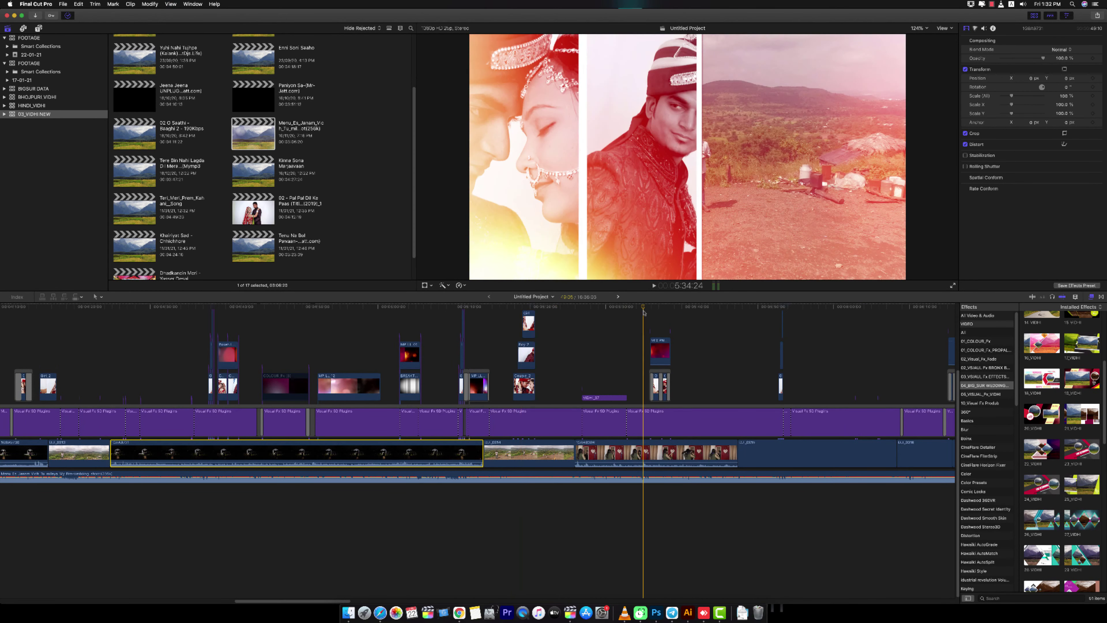
{"action": "left_click_drag", "start_coordinate": [644, 312], "coordinate": [833, 310]}
- Copy everything in the Tenu Na Bol Pawaan song project and paste it as connected clips into Untitled Project at 6:40:02
{"action": "key", "text": "shift+z"}
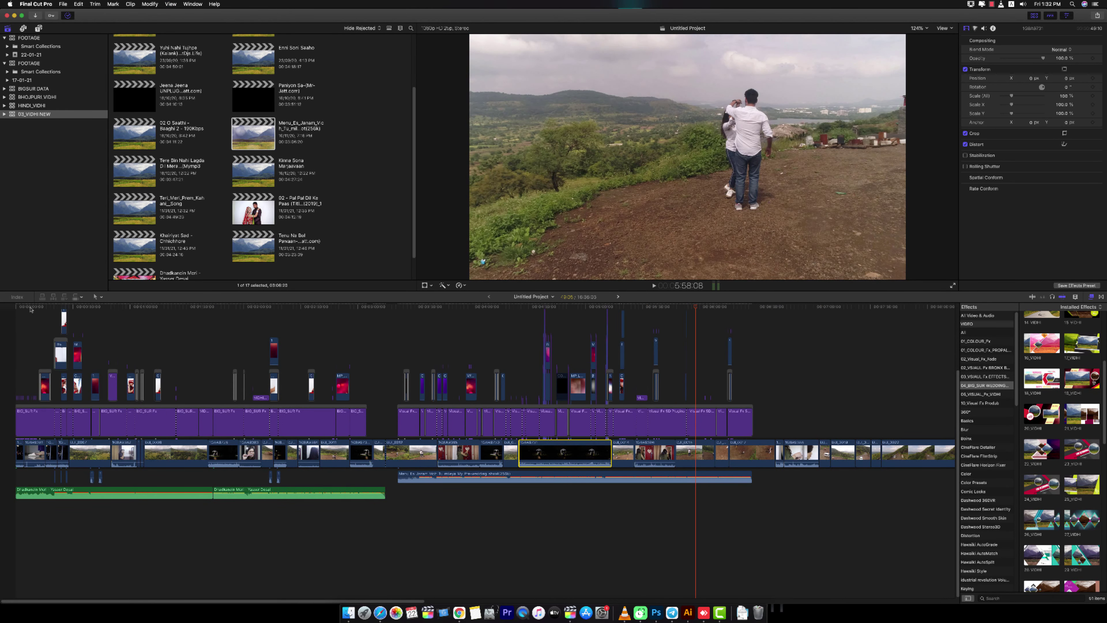
{"action": "left_click", "coordinate": [760, 316]}
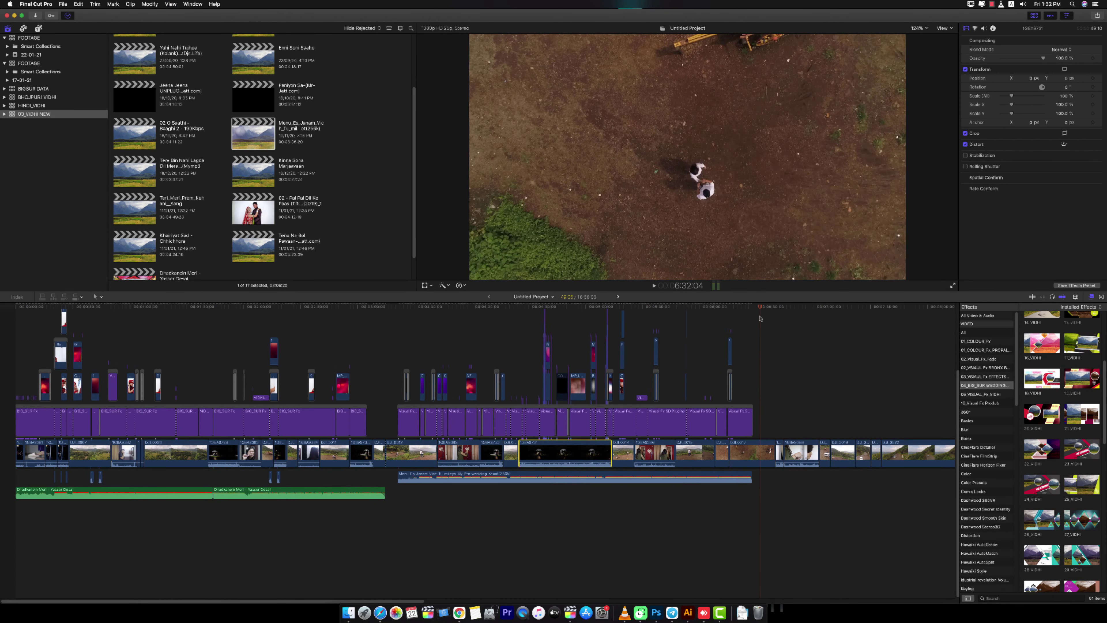
{"action": "left_click_drag", "start_coordinate": [740, 312], "coordinate": [759, 325]}
{"action": "scroll", "coordinate": [362, 244], "scroll_direction": "down", "scroll_amount": 2}
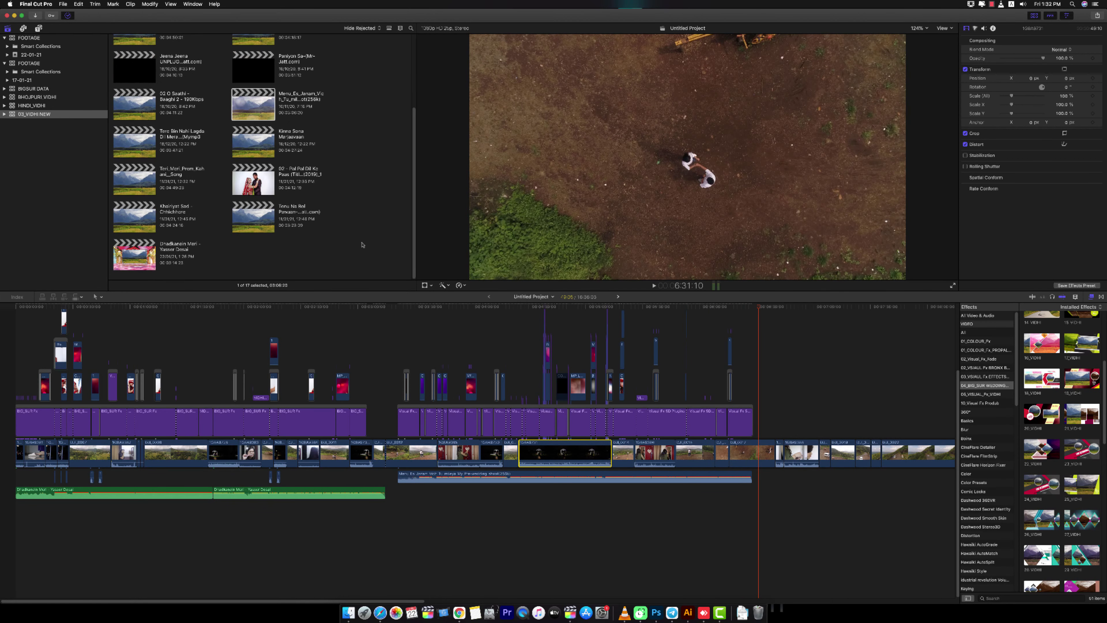
{"action": "double_click", "coordinate": [273, 217]}
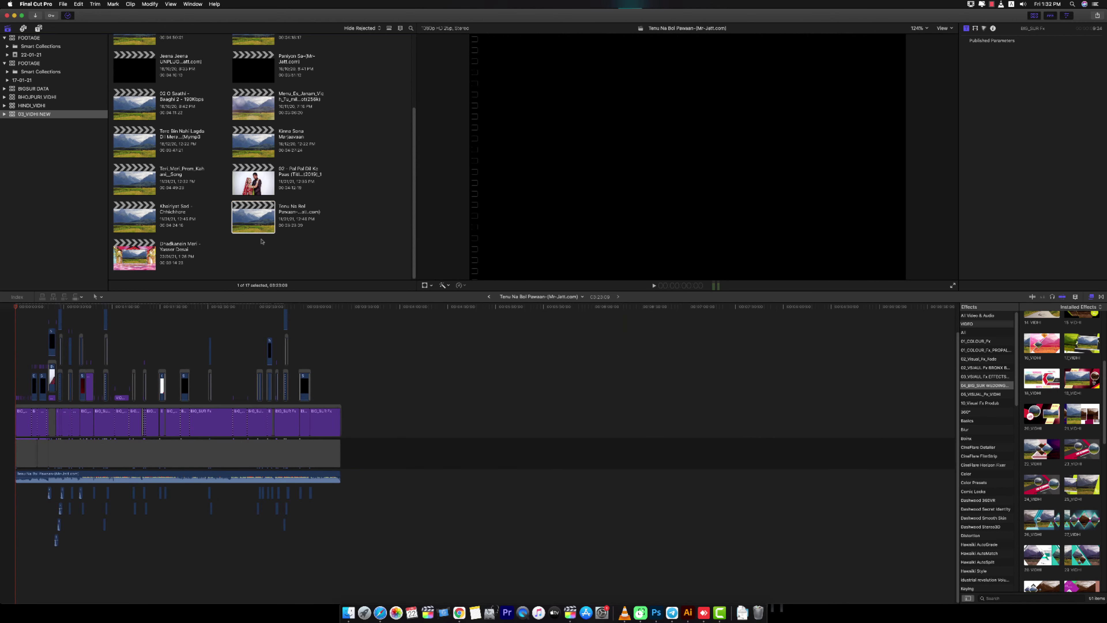
{"action": "key", "text": "super+a"}
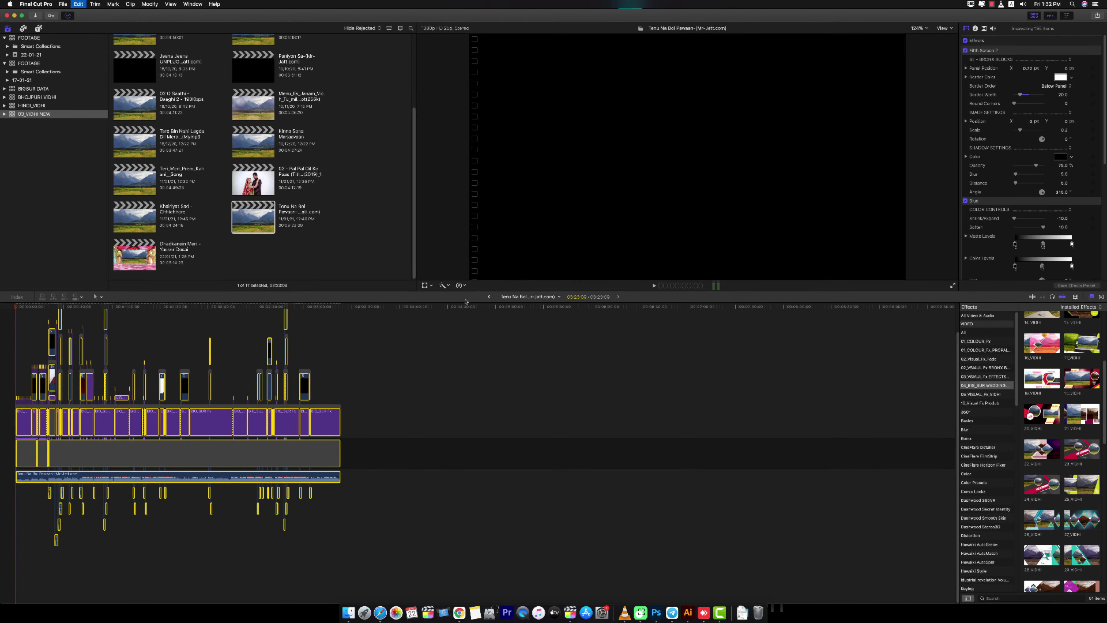
{"action": "left_click", "coordinate": [489, 296]}
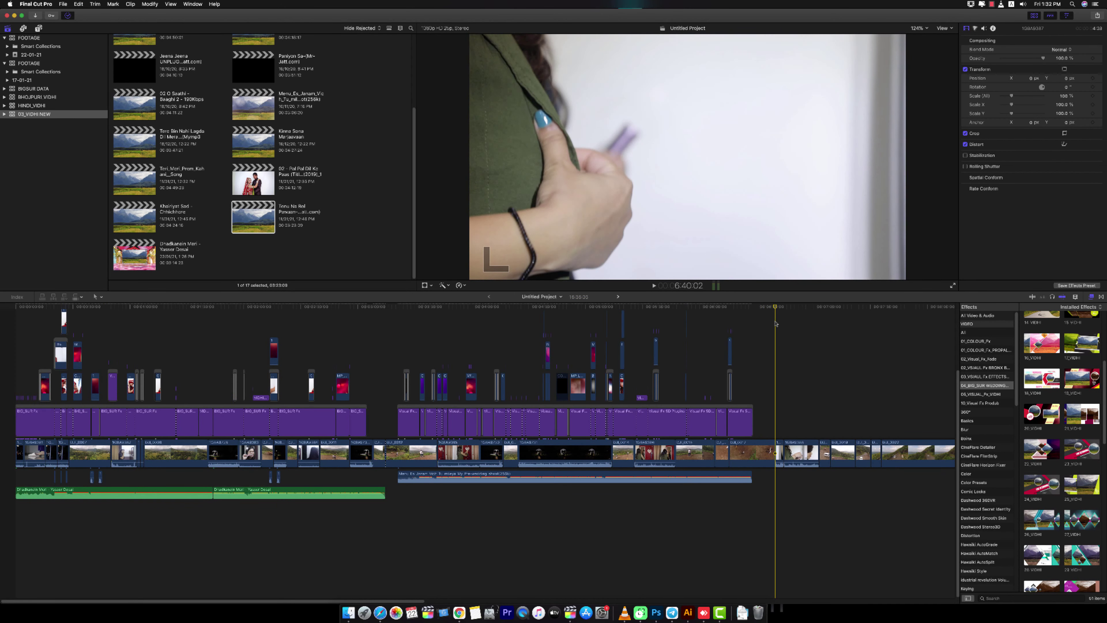
{"action": "key", "text": "super+v"}
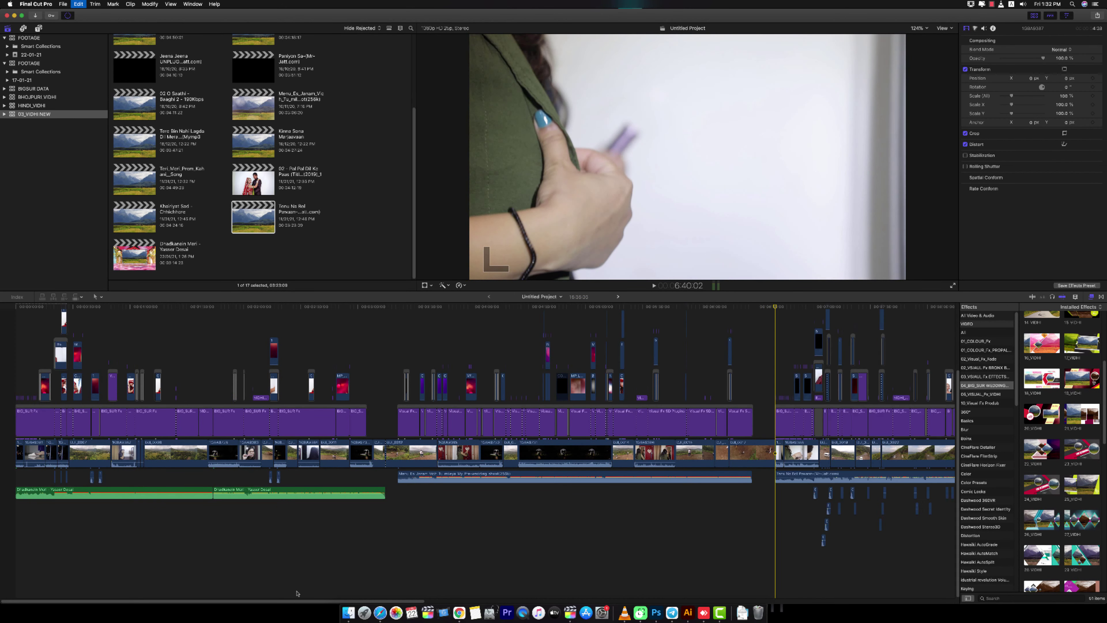
- Play the start of the newly pasted section to check its light effects and photo frames over the indoor and hillside clips
{"action": "left_click_drag", "start_coordinate": [297, 604], "coordinate": [416, 596]}
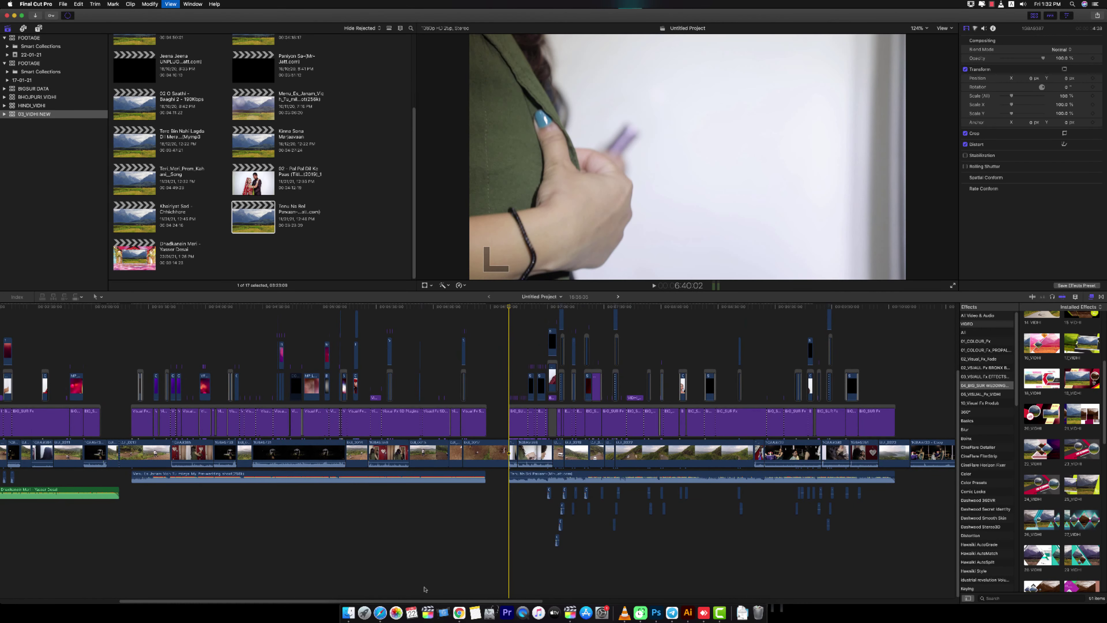
{"action": "key", "text": "super+equal"}
{"action": "key", "text": "super+equal"}
{"action": "key", "text": "super+equal"}
{"action": "left_click", "coordinate": [626, 366]}
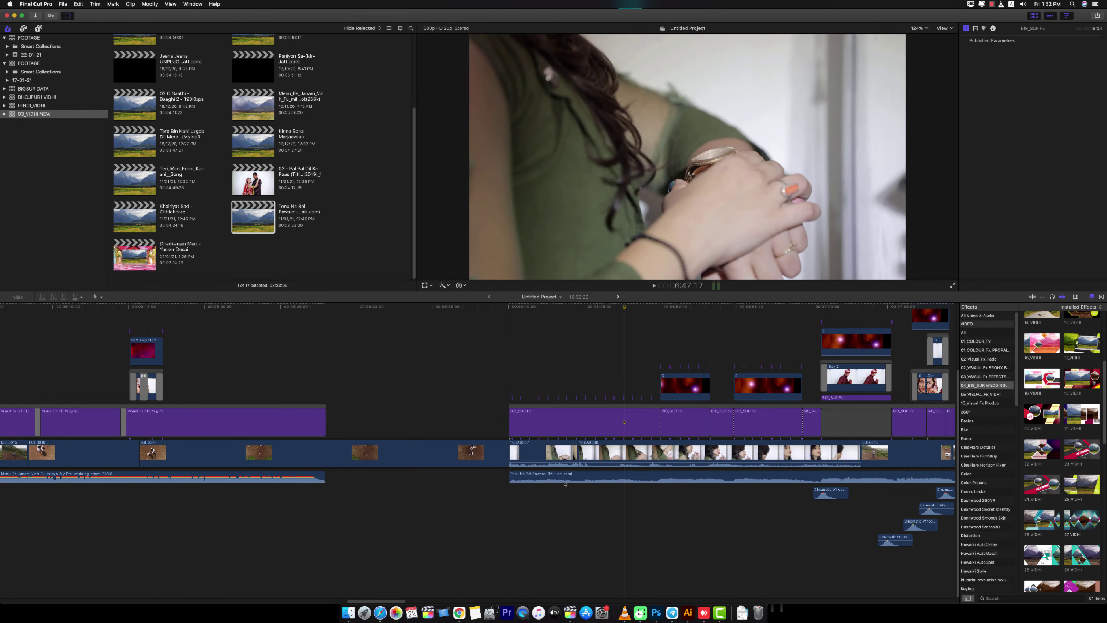
{"action": "key", "text": "space"}
{"action": "left_click_drag", "start_coordinate": [364, 602], "coordinate": [398, 602]}
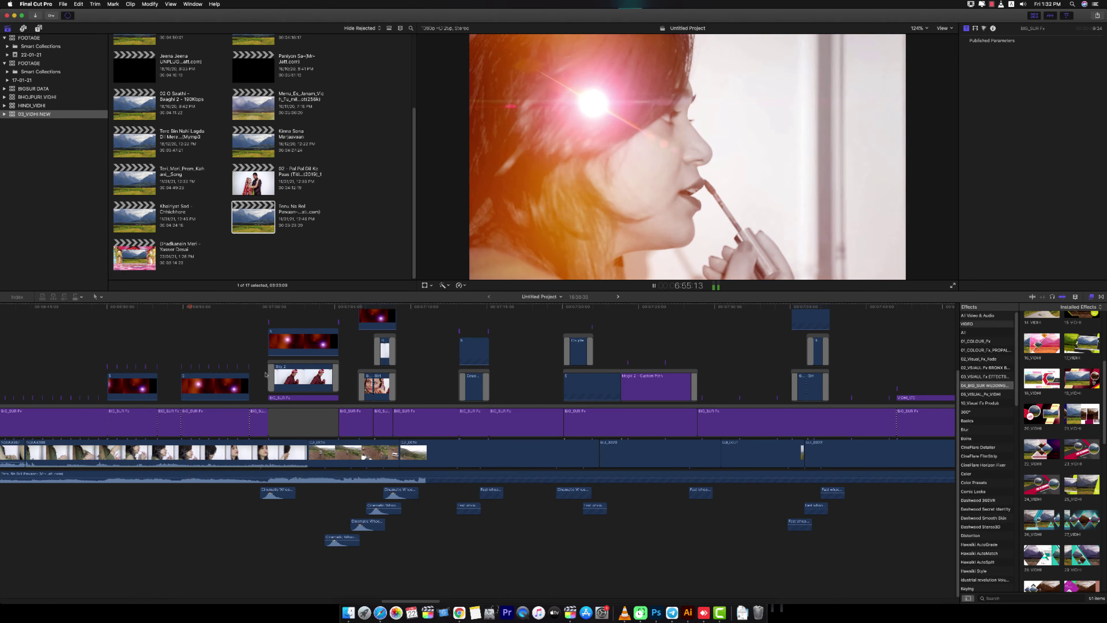
{"action": "key", "text": "space"}
{"action": "key", "text": "space"}
{"action": "key", "text": "super+equal"}
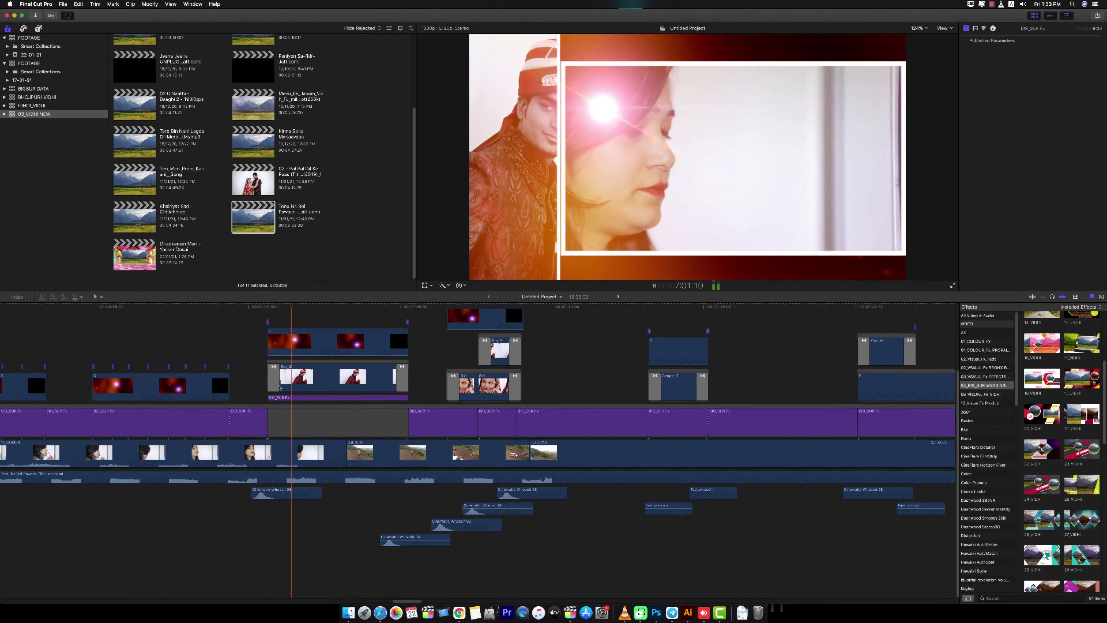
{"action": "key", "text": "super+equal"}
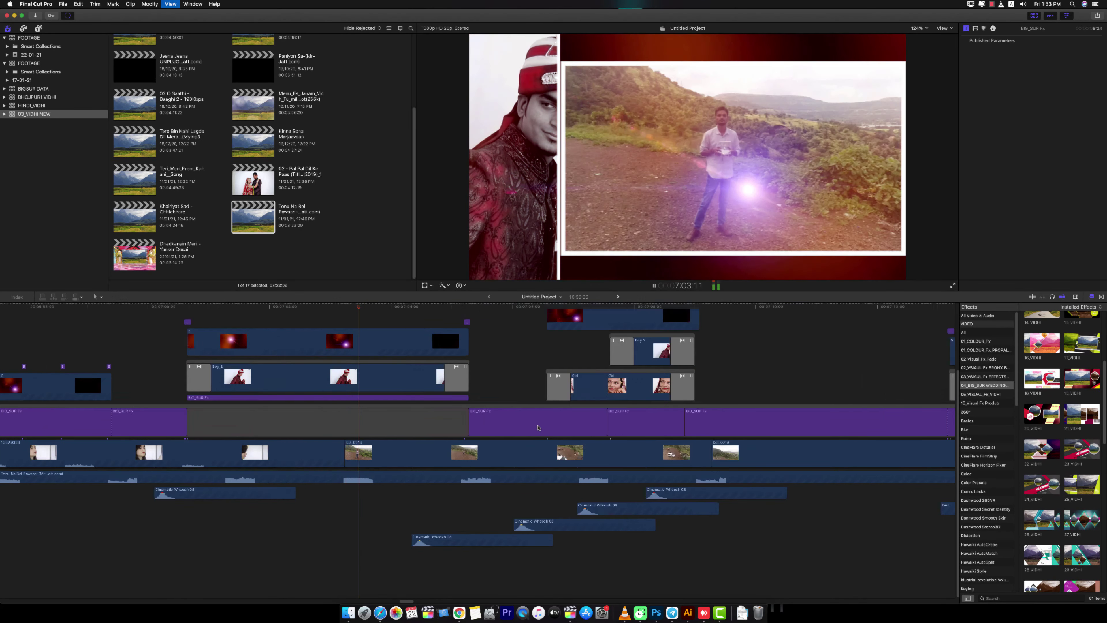
{"action": "key", "text": "super+minus"}
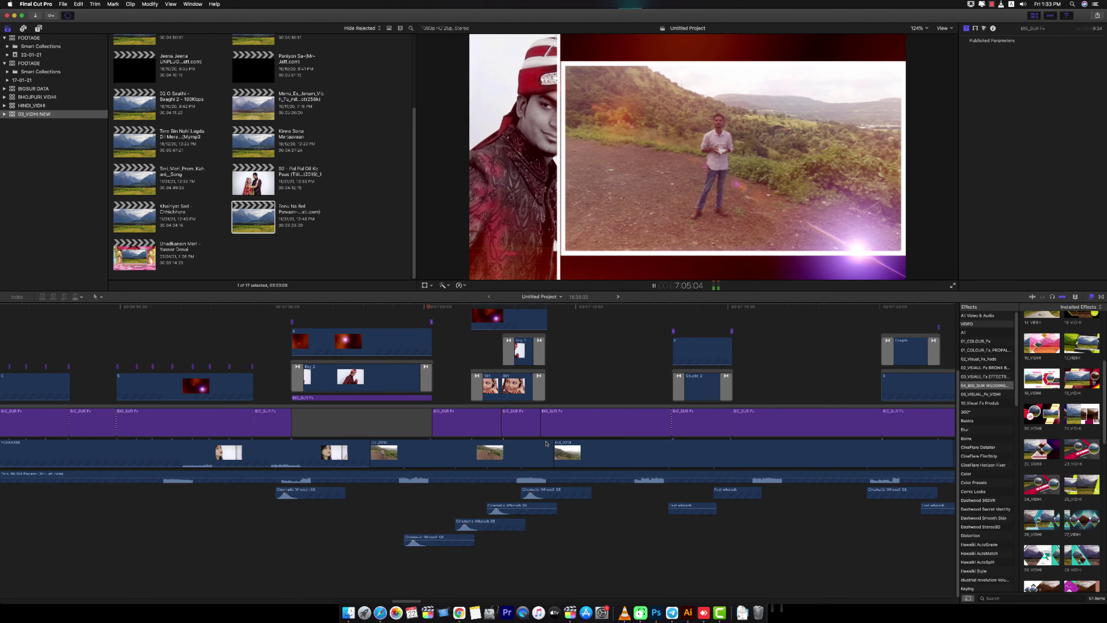
{"action": "key", "text": "super+minus"}
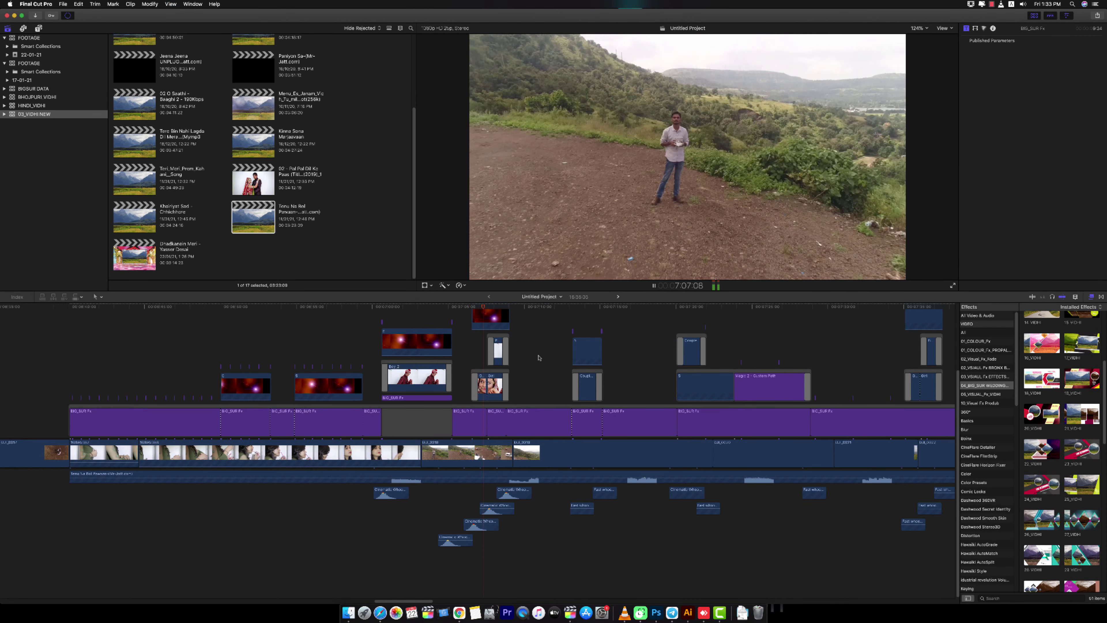
- Preview the couple photo overlays further along the pasted section, from 7:11:19 to about 7:20:02
{"action": "left_click", "coordinate": [548, 333]}
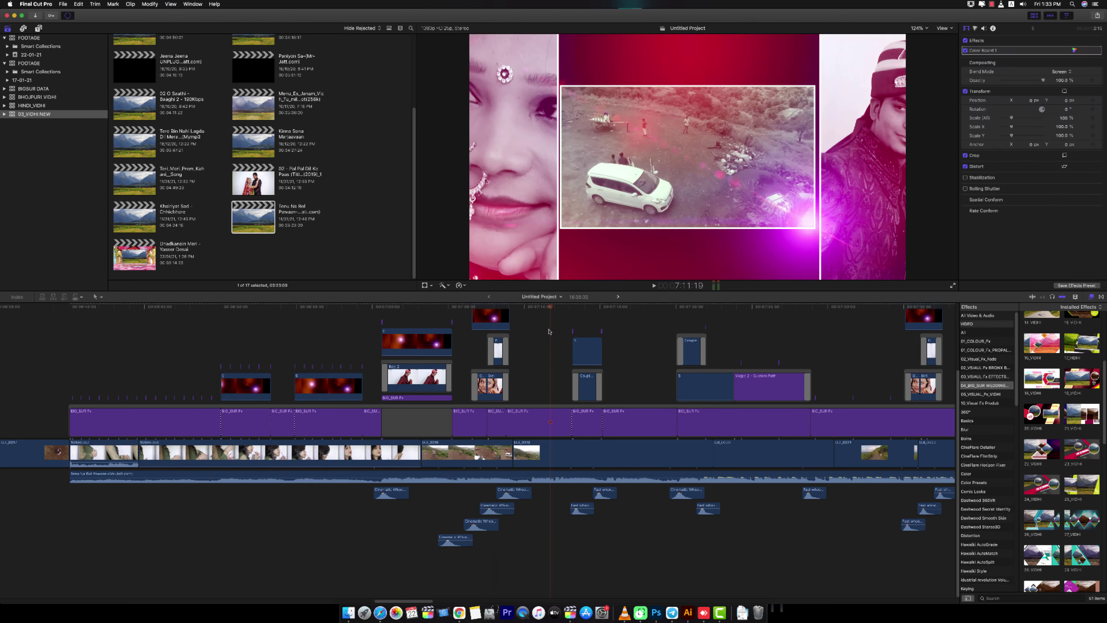
{"action": "key", "text": "space"}
{"action": "left_click_drag", "start_coordinate": [418, 601], "coordinate": [443, 601]}
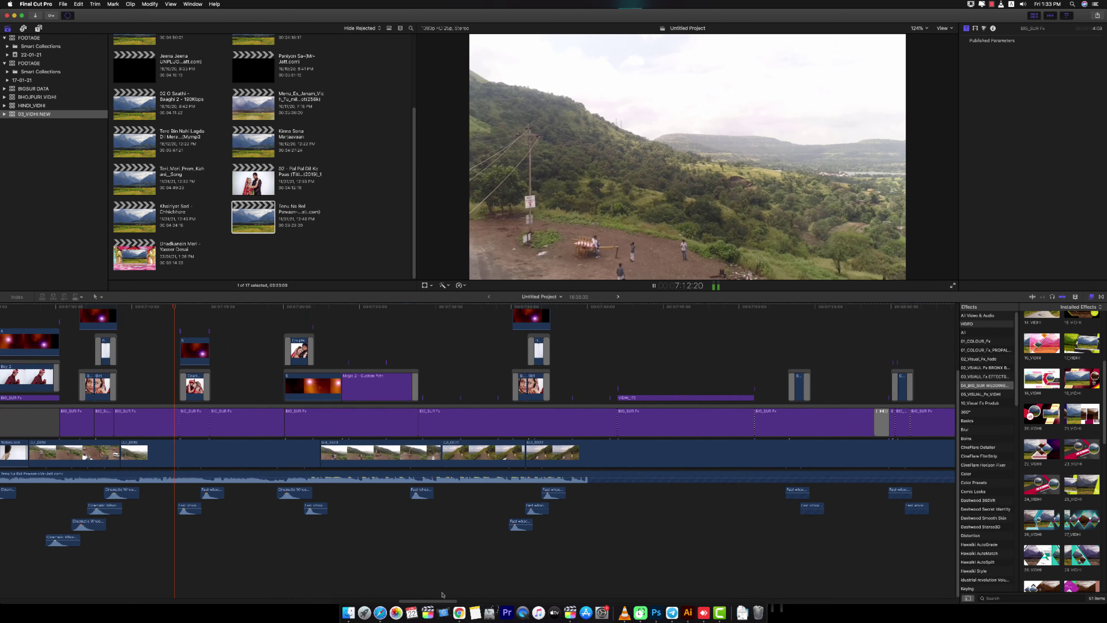
{"action": "key", "text": "super+equal"}
{"action": "key", "text": "space"}
{"action": "left_click", "coordinate": [360, 388]}
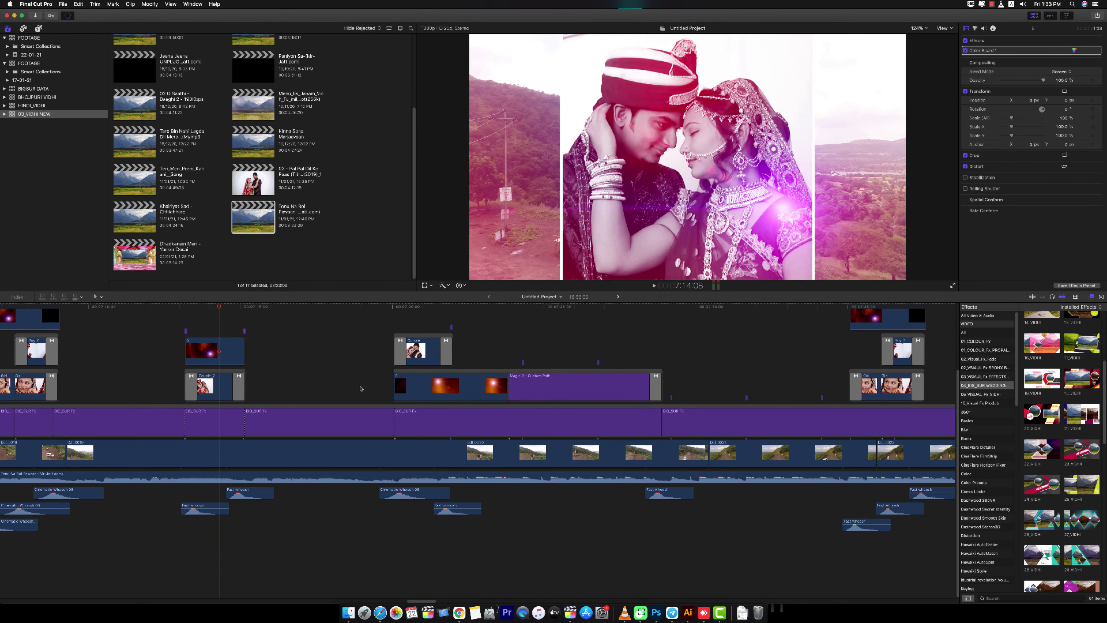
{"action": "key", "text": "space"}
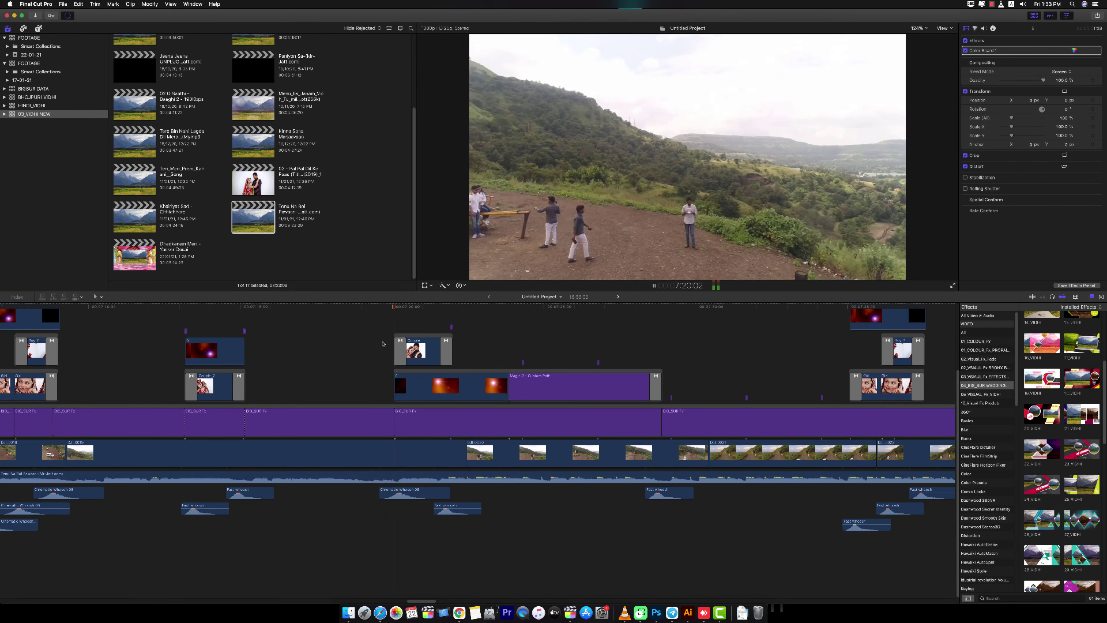
{"action": "key", "text": "space"}
{"action": "left_click", "coordinate": [412, 351]}
- Mark a timeline range from the start of the project to 6:32:23, in the aerial clip after the second song
{"action": "key", "text": "super+minus"}
{"action": "key", "text": "super+minus"}
{"action": "key", "text": "super+minus"}
{"action": "key", "text": "super+minus"}
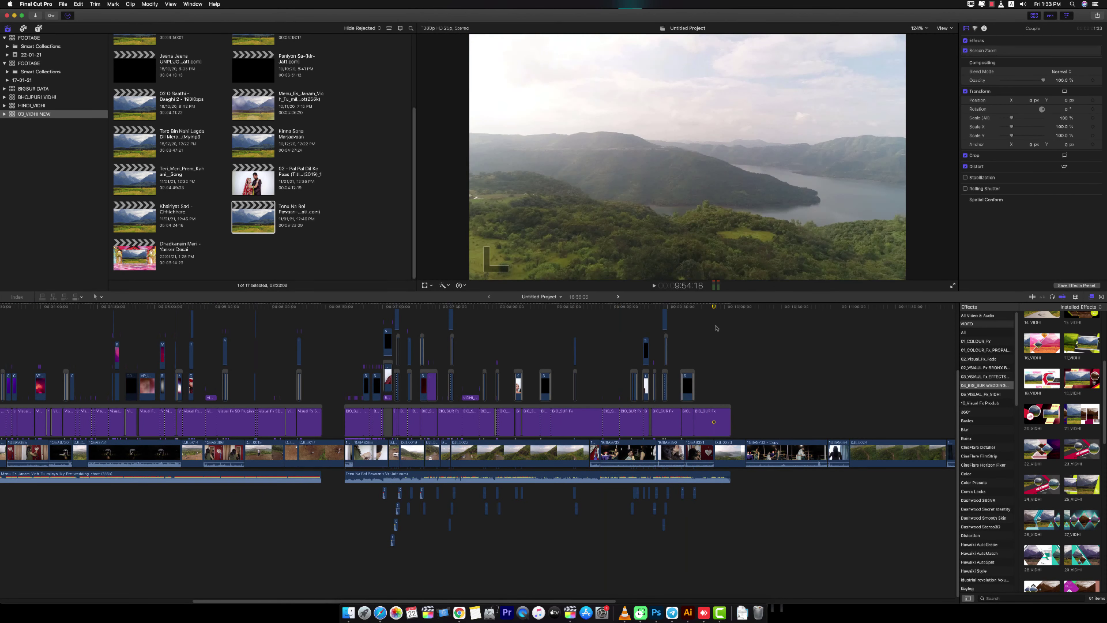
{"action": "key", "text": "c"}
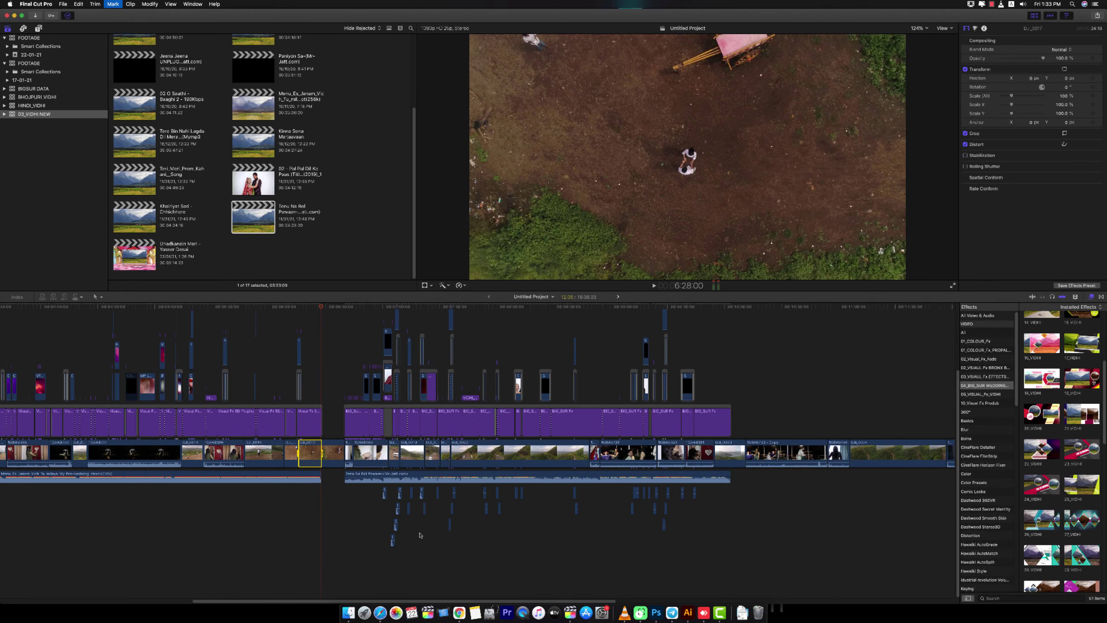
{"action": "left_click_drag", "start_coordinate": [407, 601], "coordinate": [214, 600]}
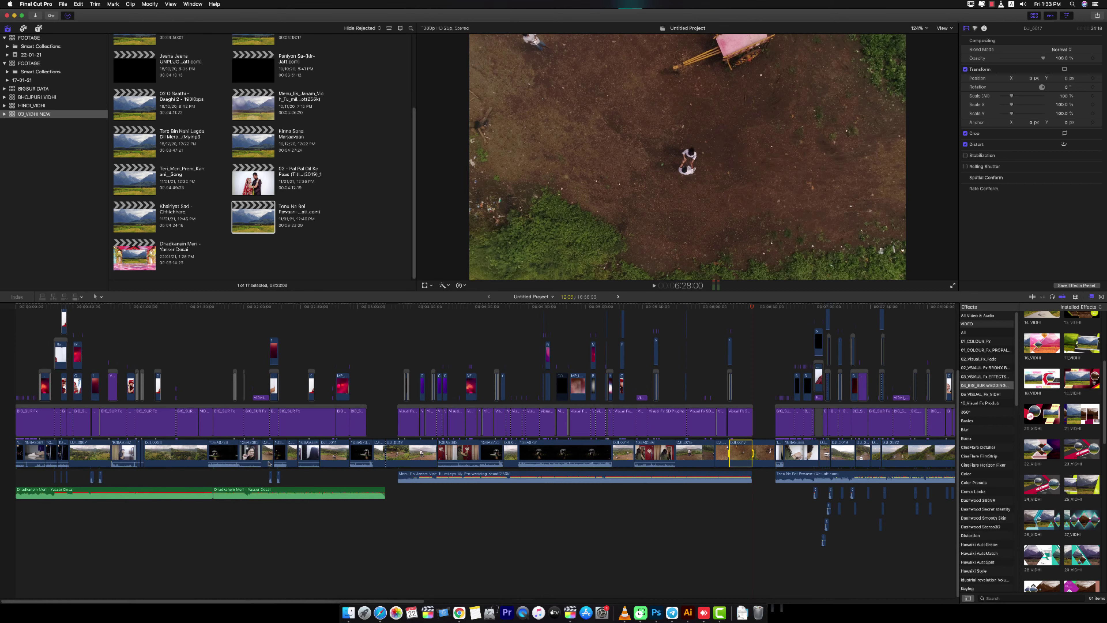
{"action": "key", "text": "Home"}
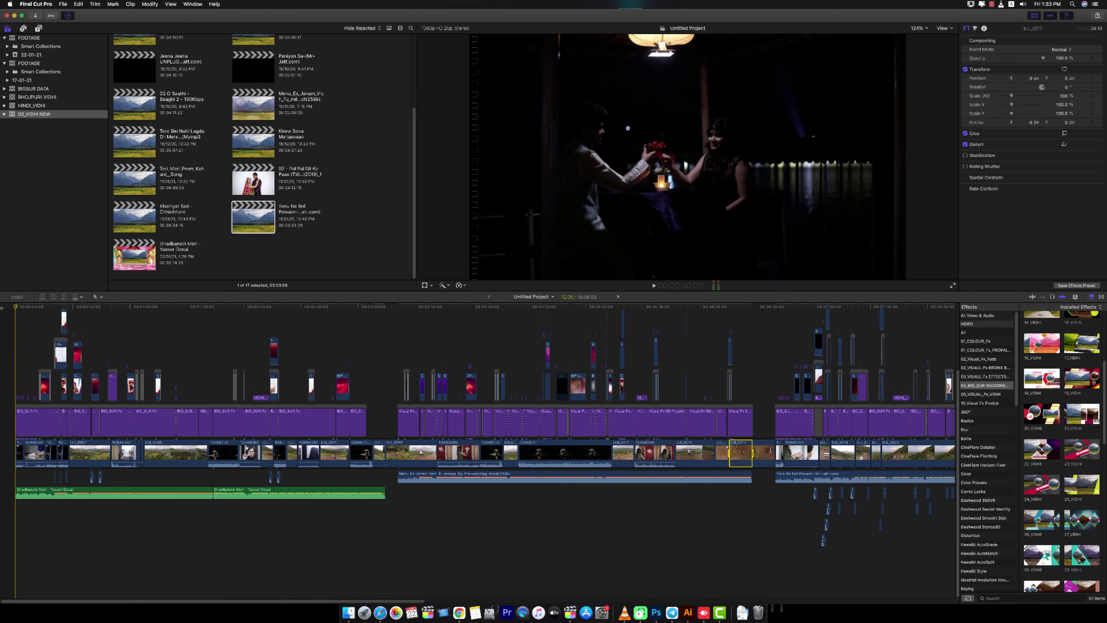
{"action": "key", "text": "i"}
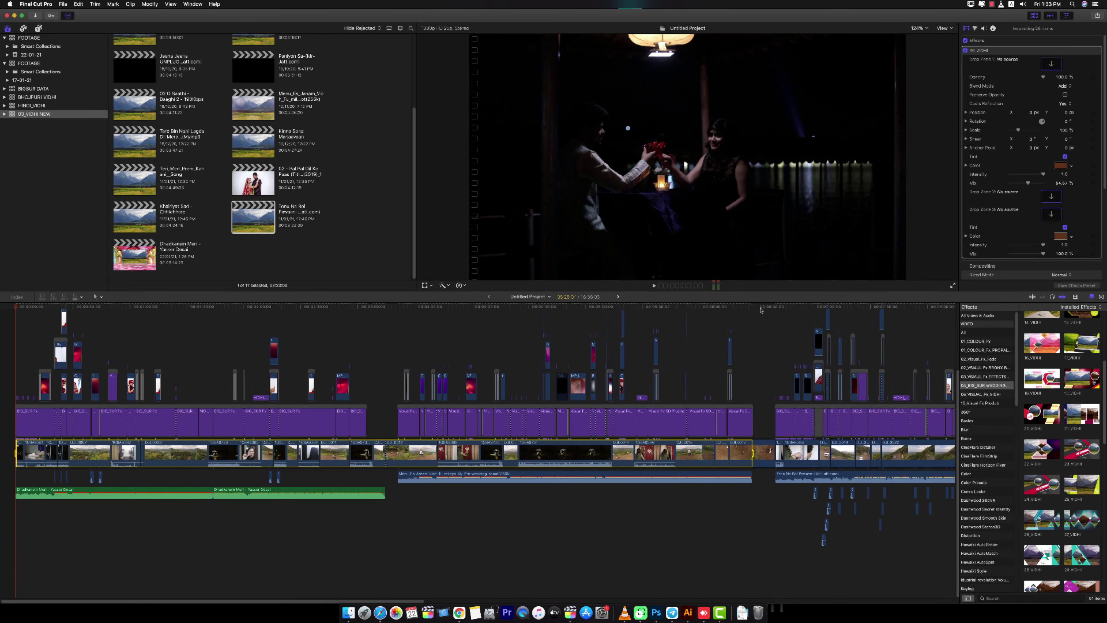
{"action": "left_click", "coordinate": [761, 308]}
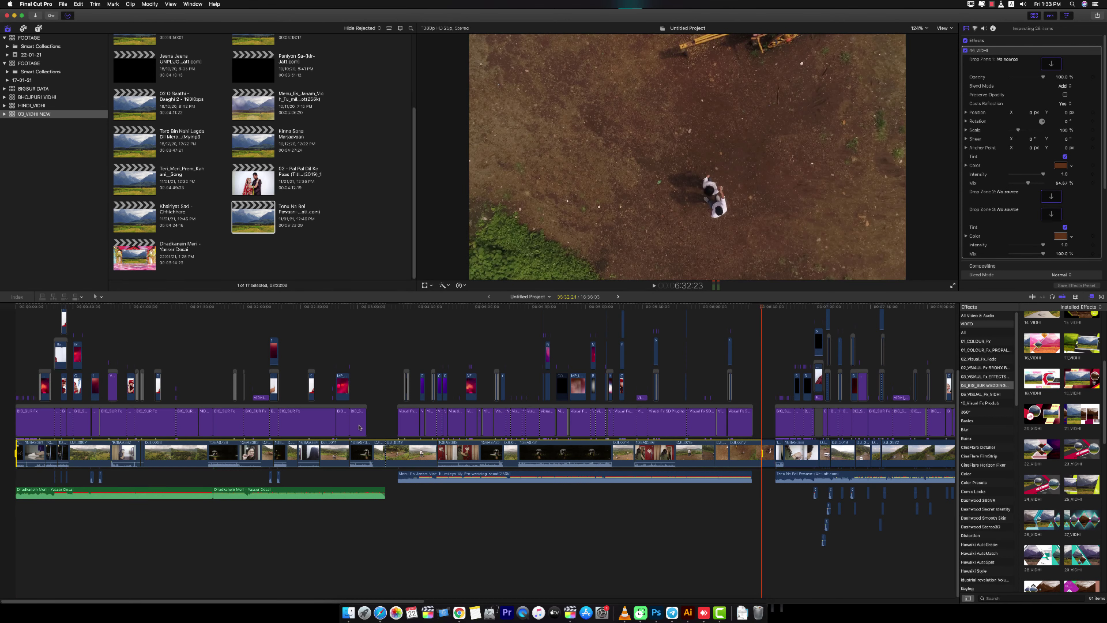
- Share the marked range with the Apple Devices 1080p preset and continue to its save settings
{"action": "left_click", "coordinate": [1097, 16]}
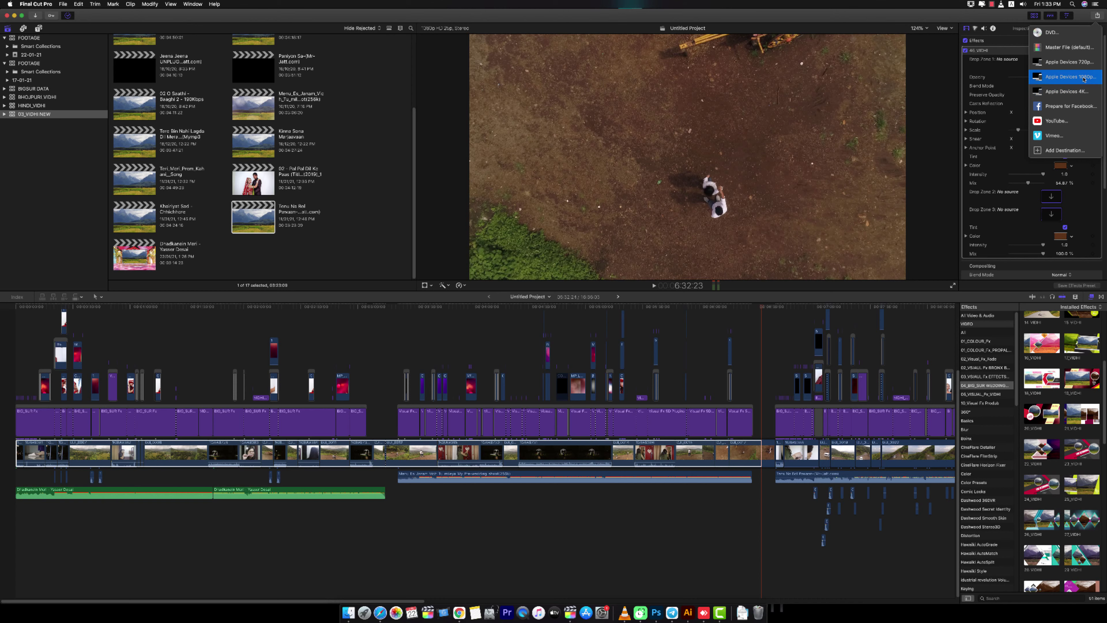
{"action": "left_click", "coordinate": [1083, 78]}
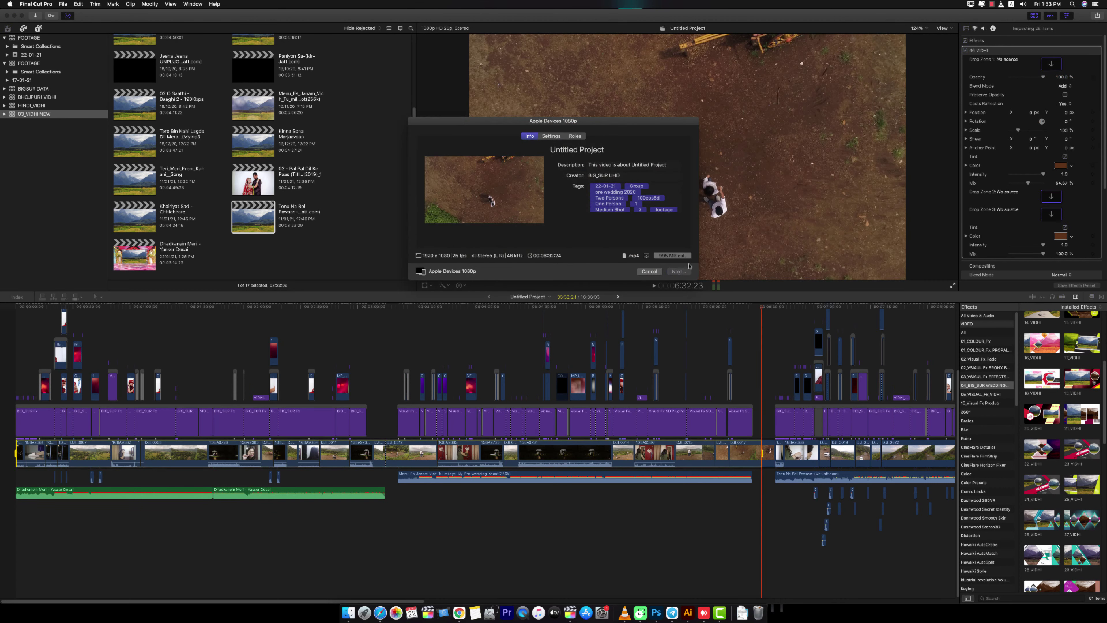
{"action": "left_click", "coordinate": [679, 271]}
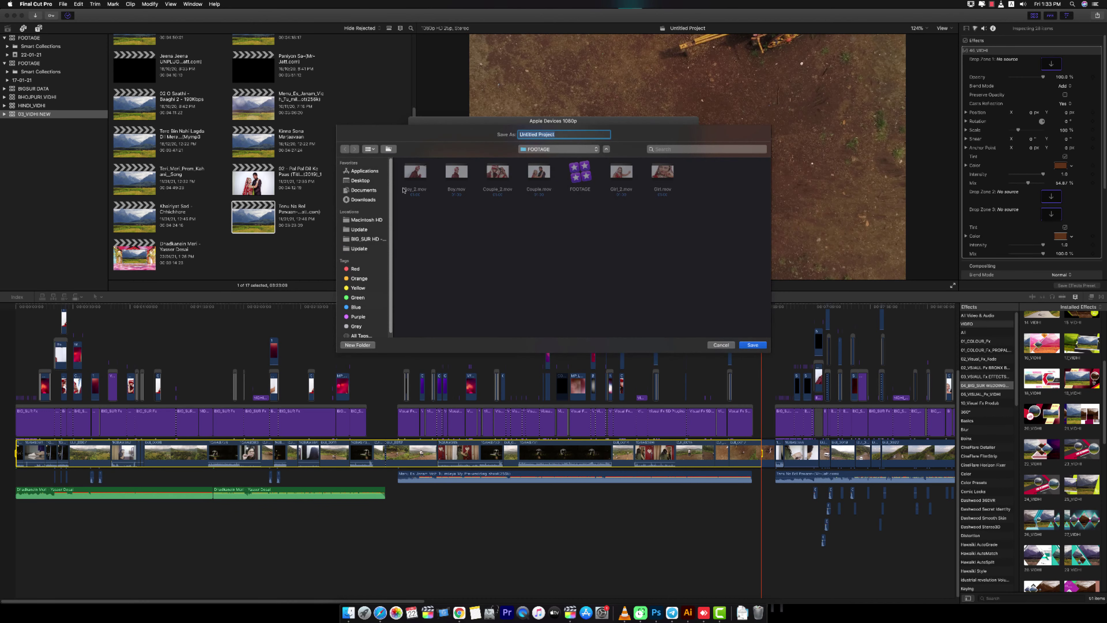
- Name the exported file Mi and save it to Macintosh HD
{"action": "left_click", "coordinate": [360, 180]}
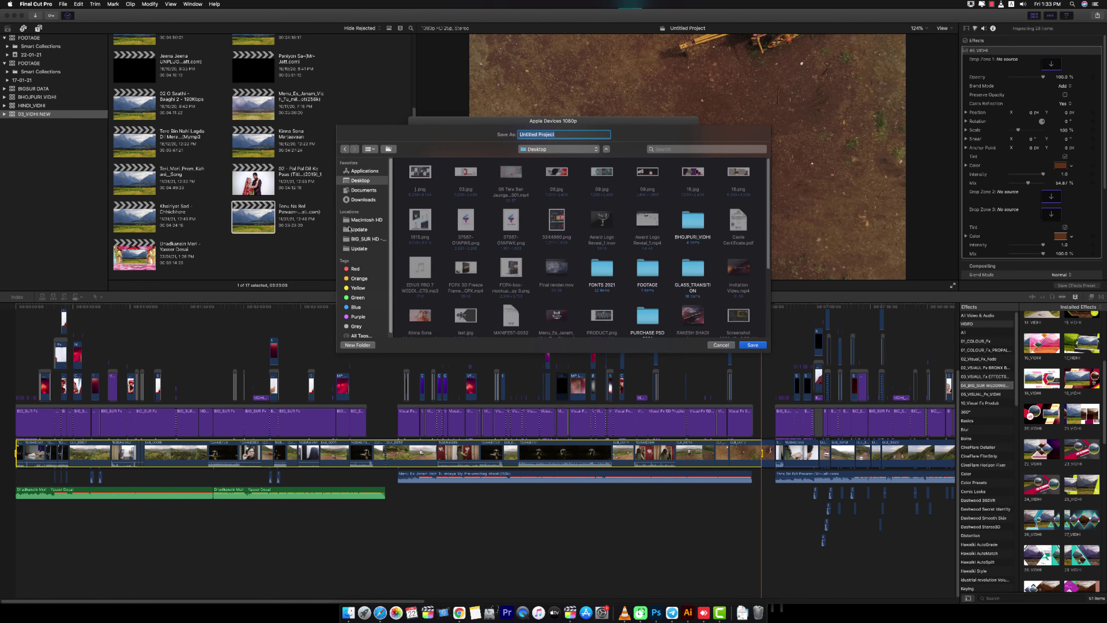
{"action": "left_click", "coordinate": [371, 199]}
{"action": "left_click", "coordinate": [365, 239]}
{"action": "left_click", "coordinate": [365, 219]}
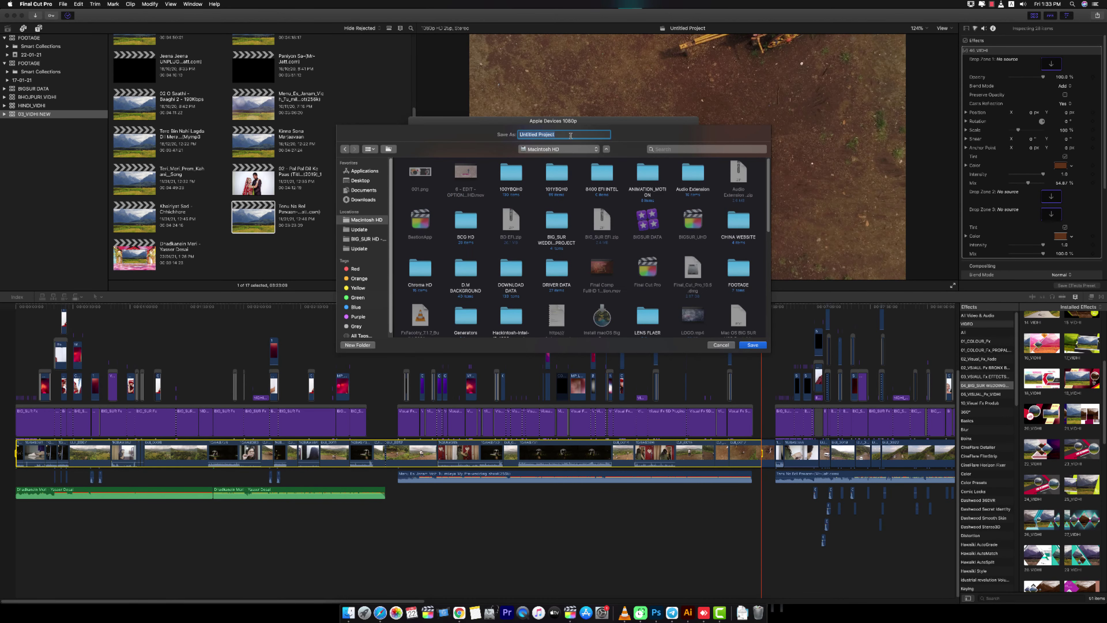
{"action": "type", "text": "m"}
{"action": "key", "text": "BackSpace"}
{"action": "type", "text": "Mixing 01"}
{"action": "left_click", "coordinate": [749, 345]}
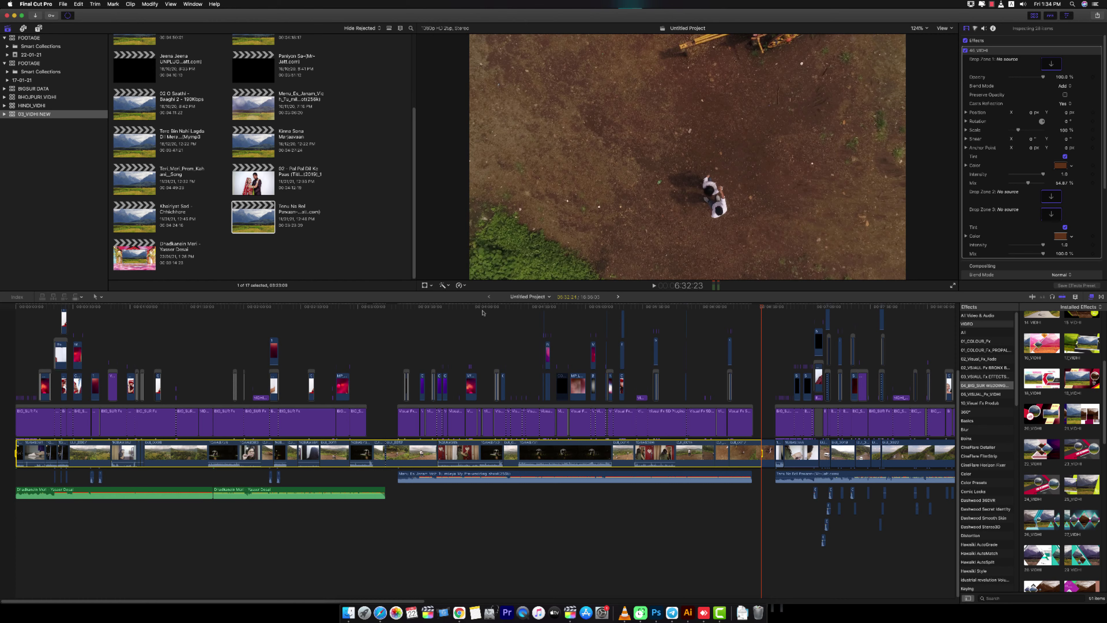
- Display the background tasks and check the progress of the sharing job
{"action": "left_click", "coordinate": [67, 15]}
{"action": "left_click_drag", "start_coordinate": [606, 150], "coordinate": [666, 112]}
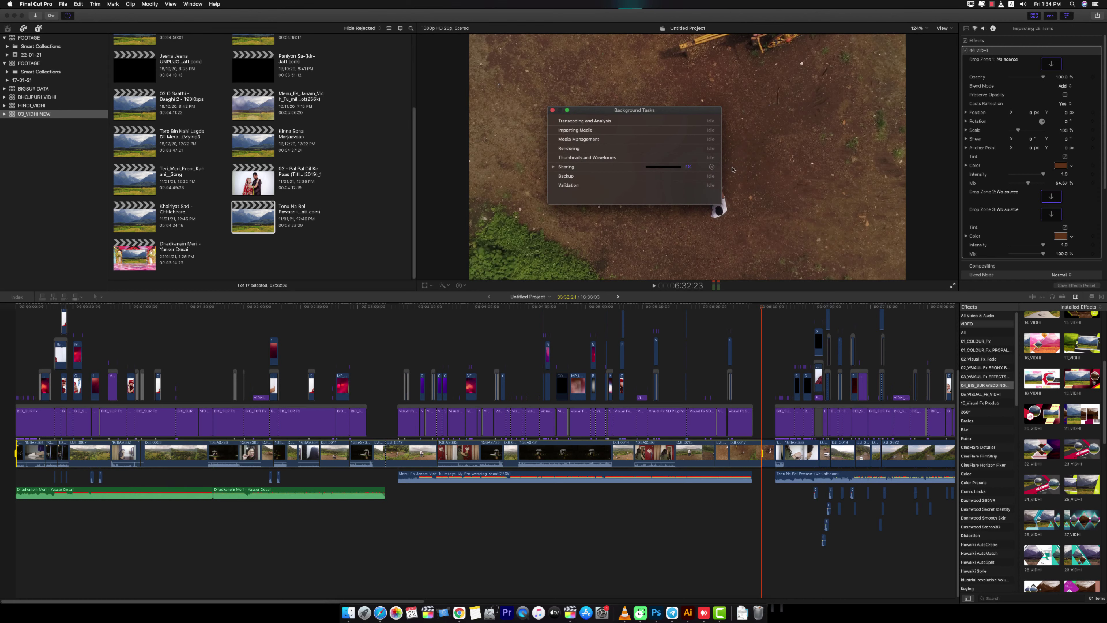
{"action": "left_click", "coordinate": [553, 167]}
{"action": "left_click", "coordinate": [553, 167]}
{"action": "left_click_drag", "start_coordinate": [663, 112], "coordinate": [717, 126]}
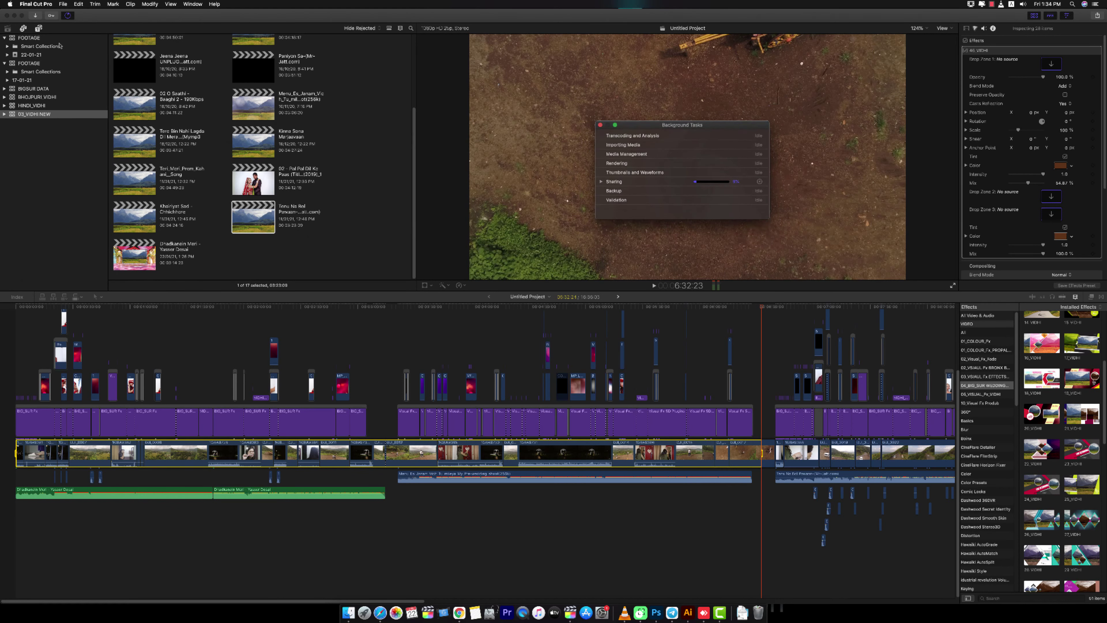